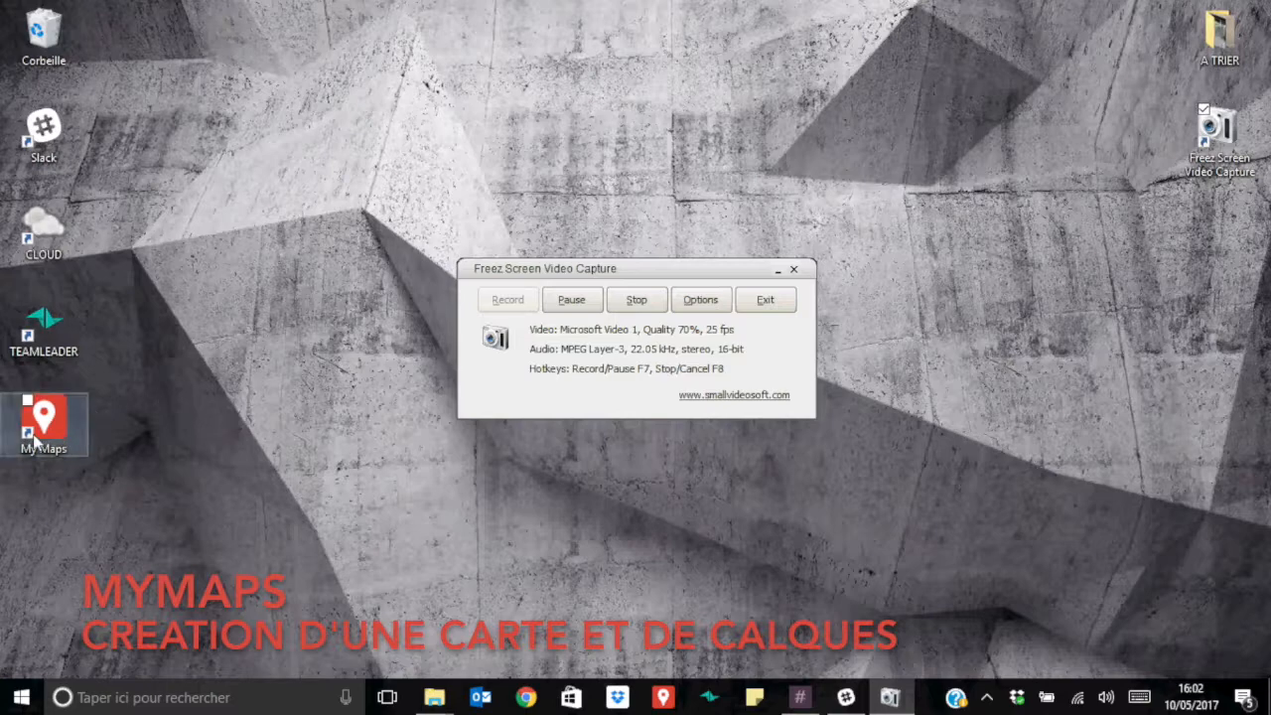
Step: Open My Maps from the desktop and open the map TOURNÉE 69 et 42
click(33, 440)
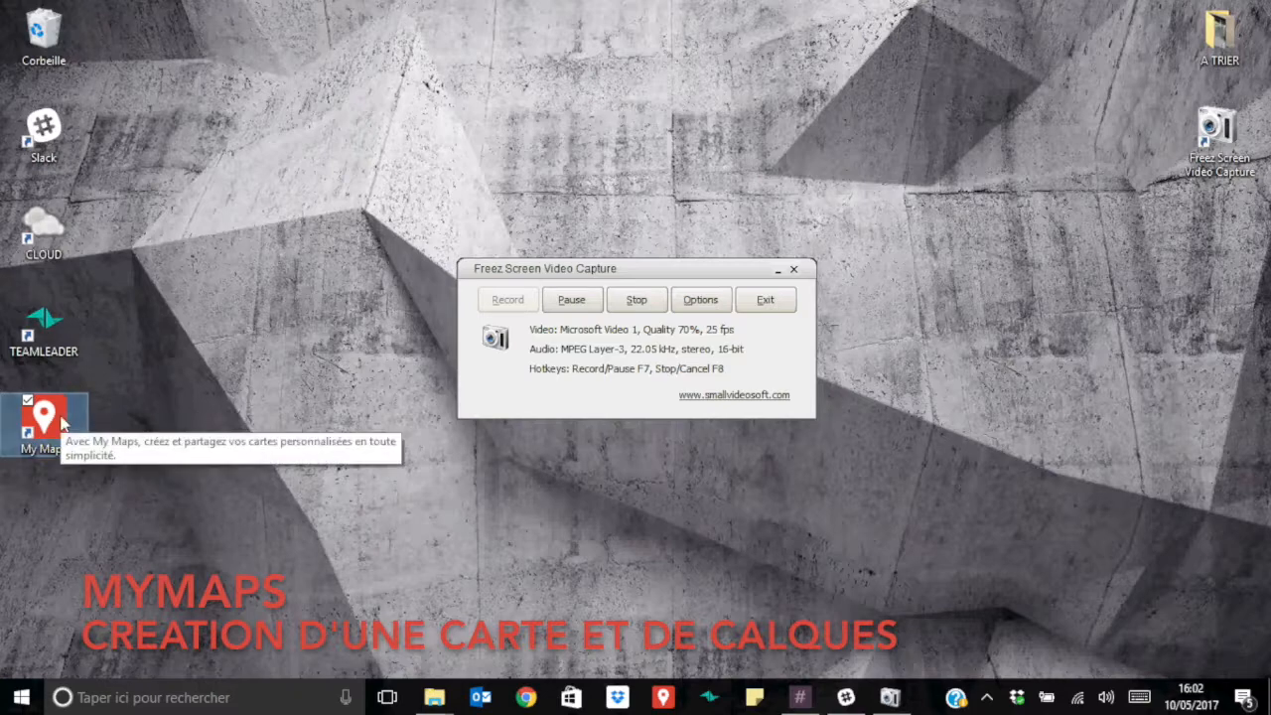
double_click(62, 423)
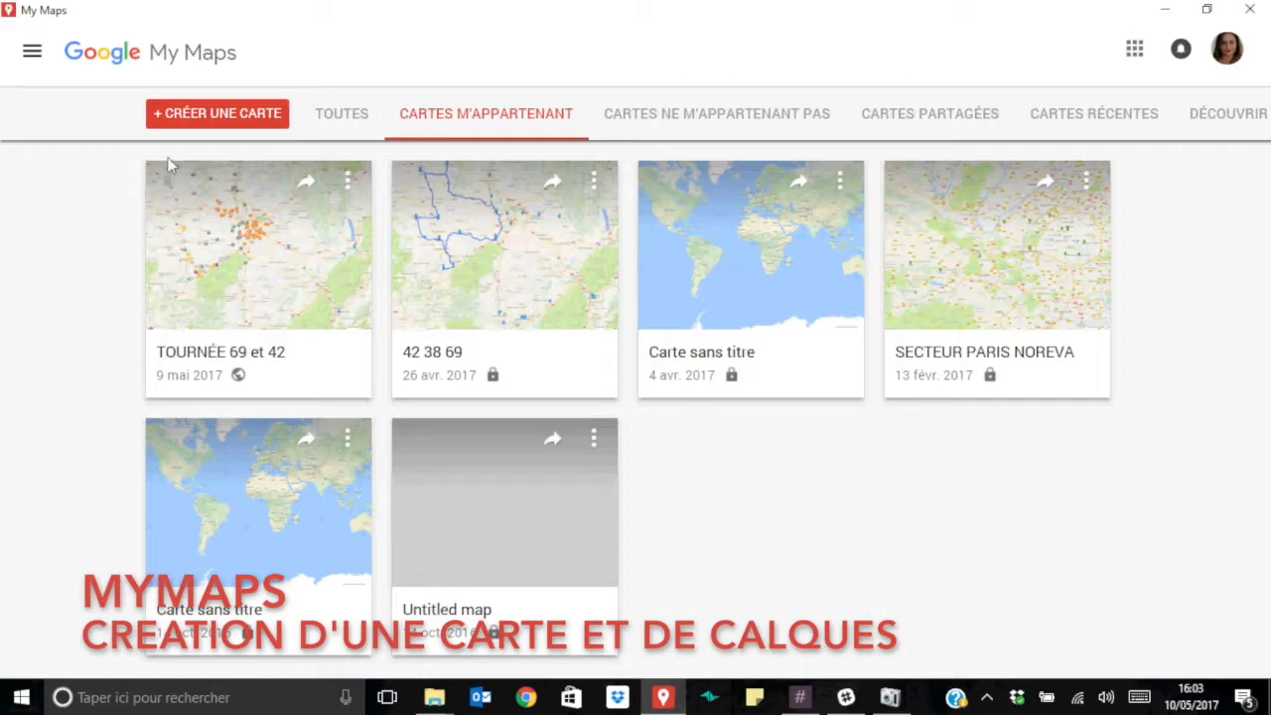
click(278, 289)
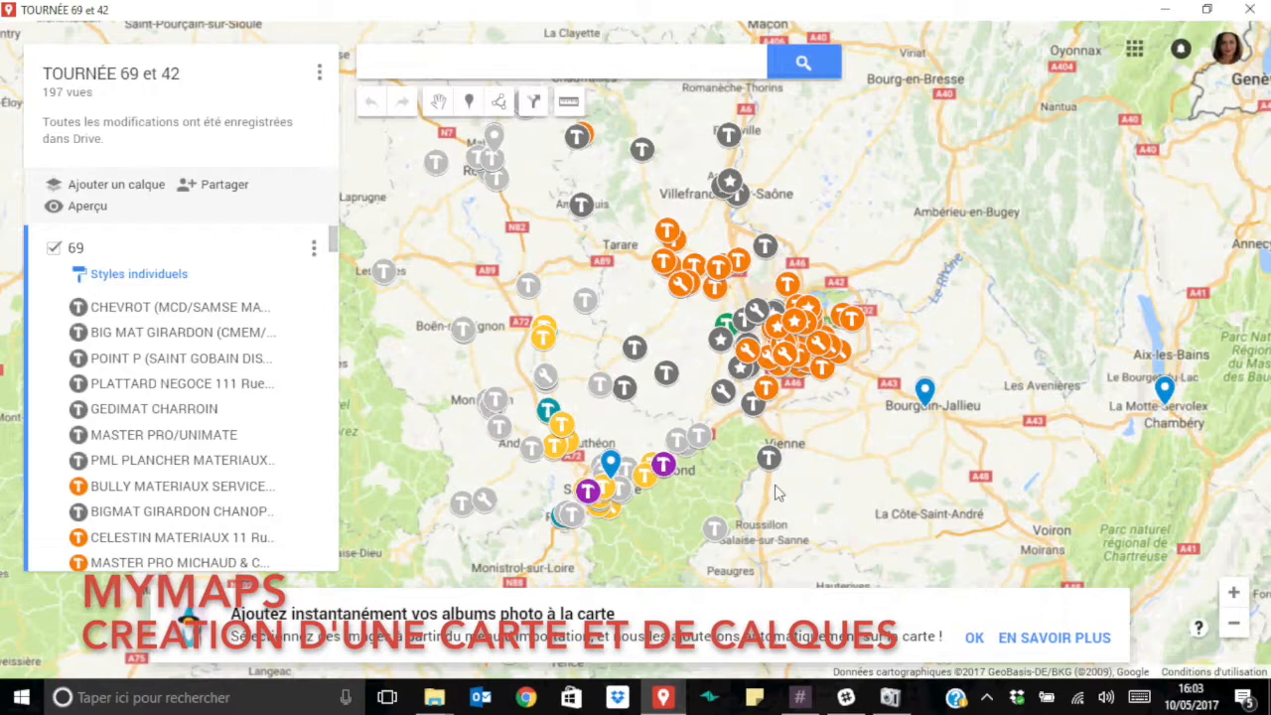
drag(333, 238, 403, 223)
Step: Hide the 69 and 42 layers on the map and show both again
click(55, 250)
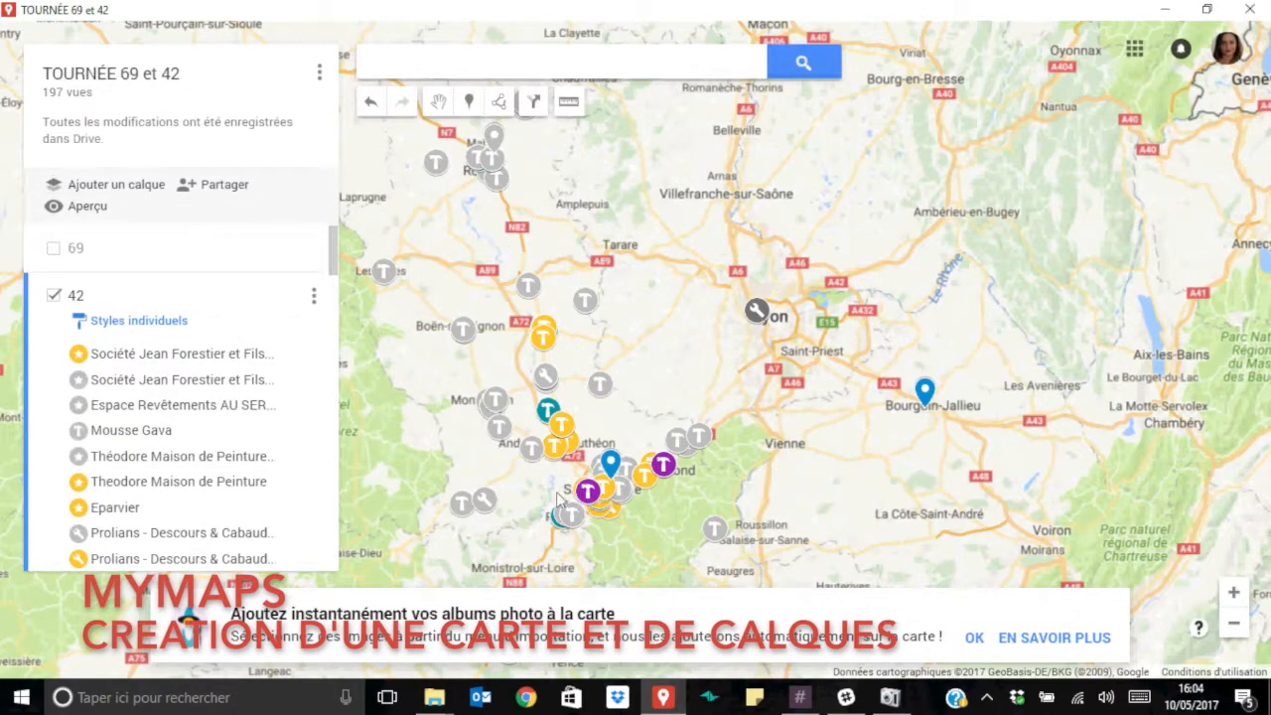
click(53, 296)
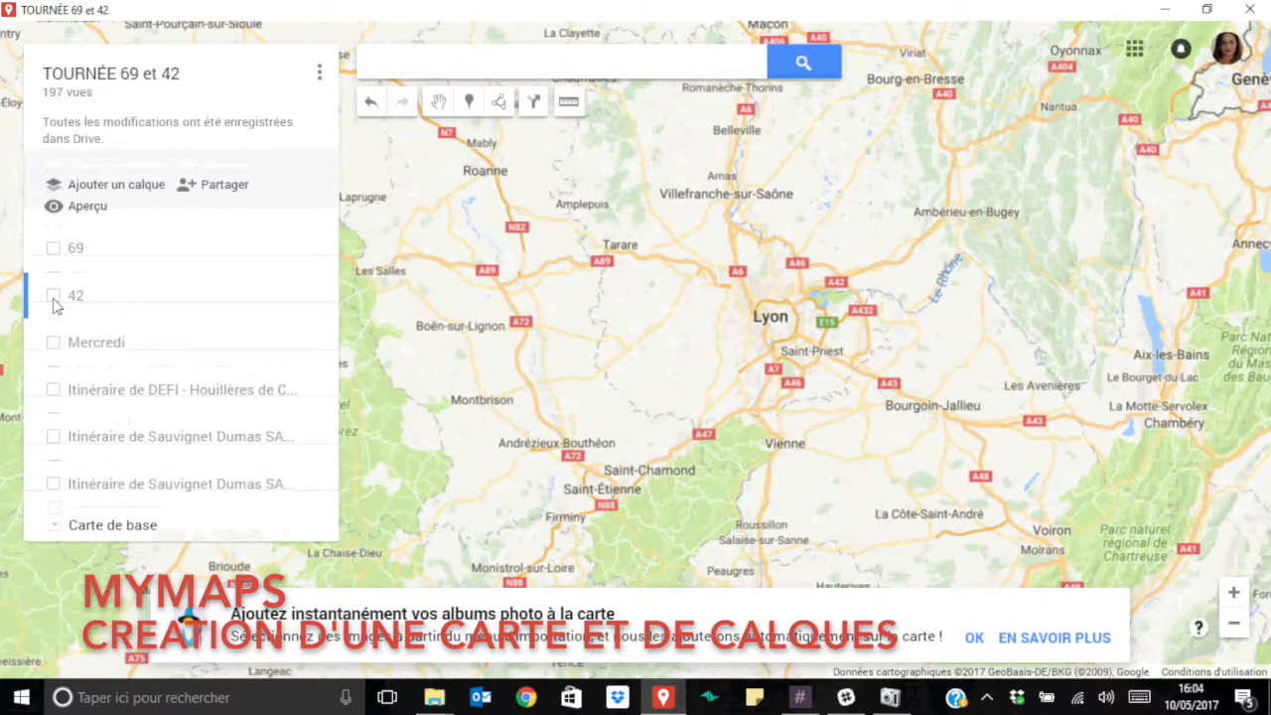
click(55, 248)
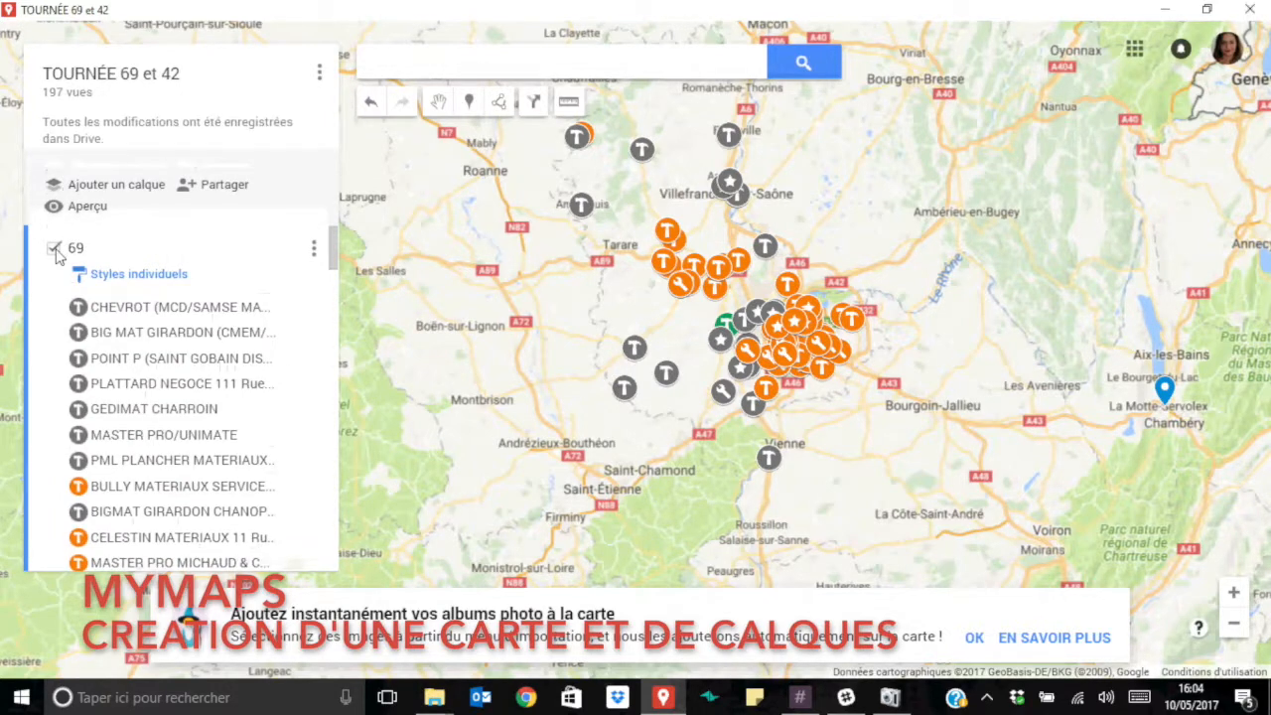
scroll(90, 303, down, 15)
scroll(95, 293, down, 10)
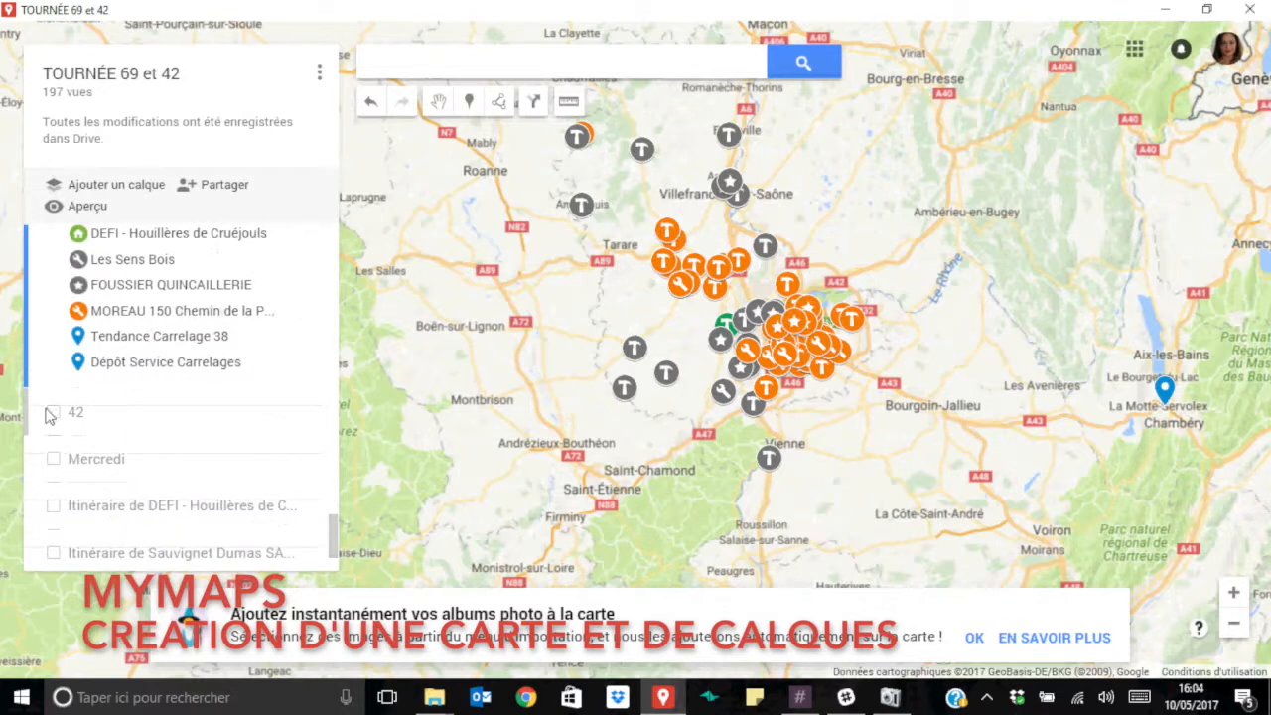
click(52, 412)
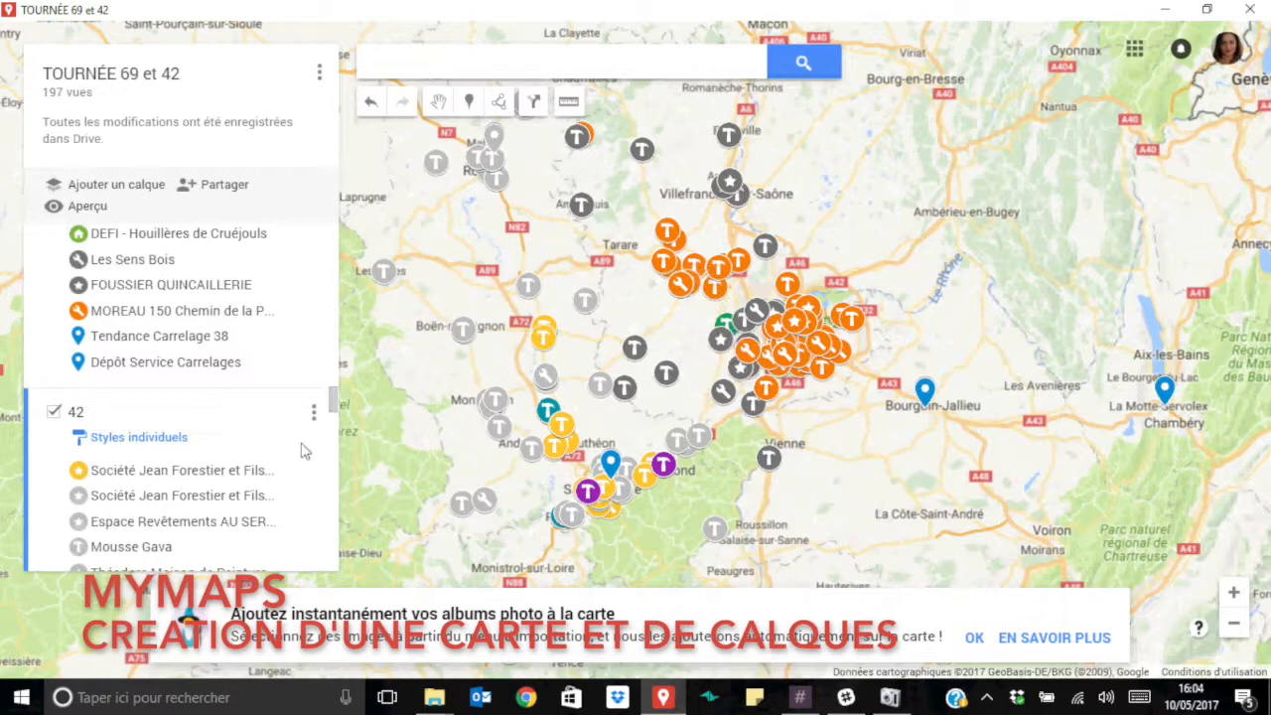
Step: Show the Mercredi layer and view its driving route and list of stops
scroll(305, 452, down, 10)
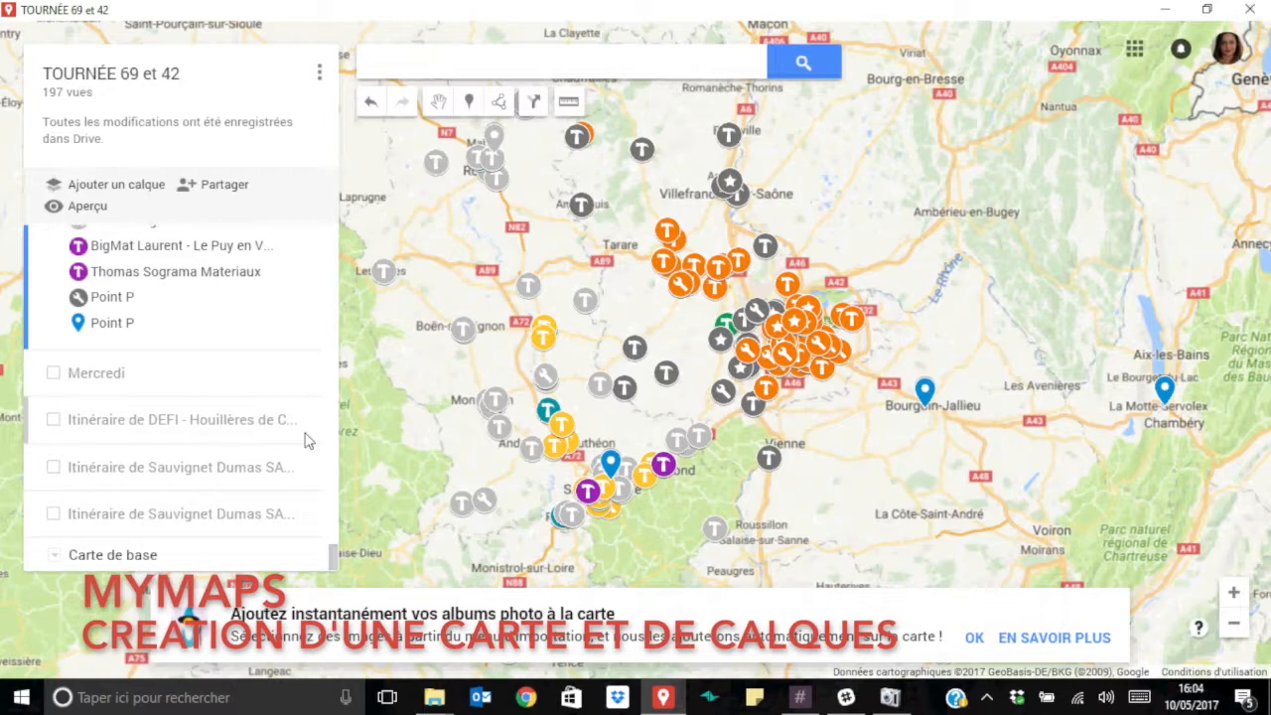
click(53, 373)
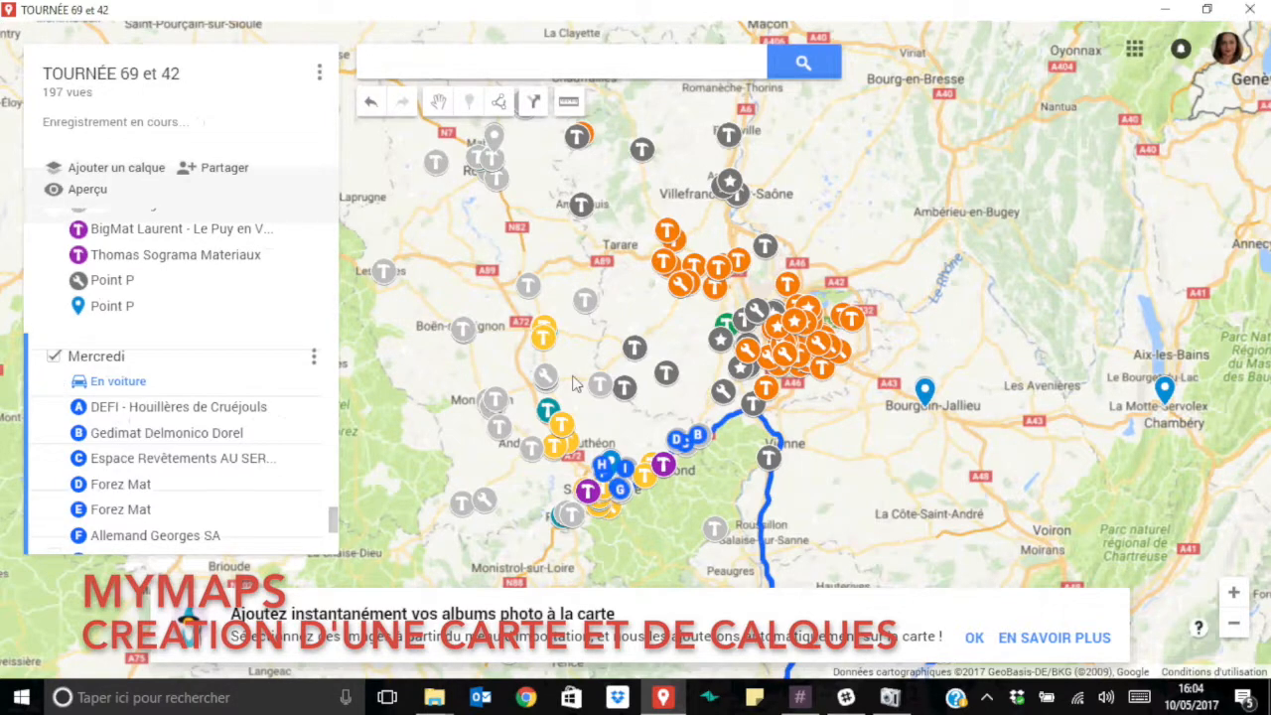
drag(888, 523, 890, 329)
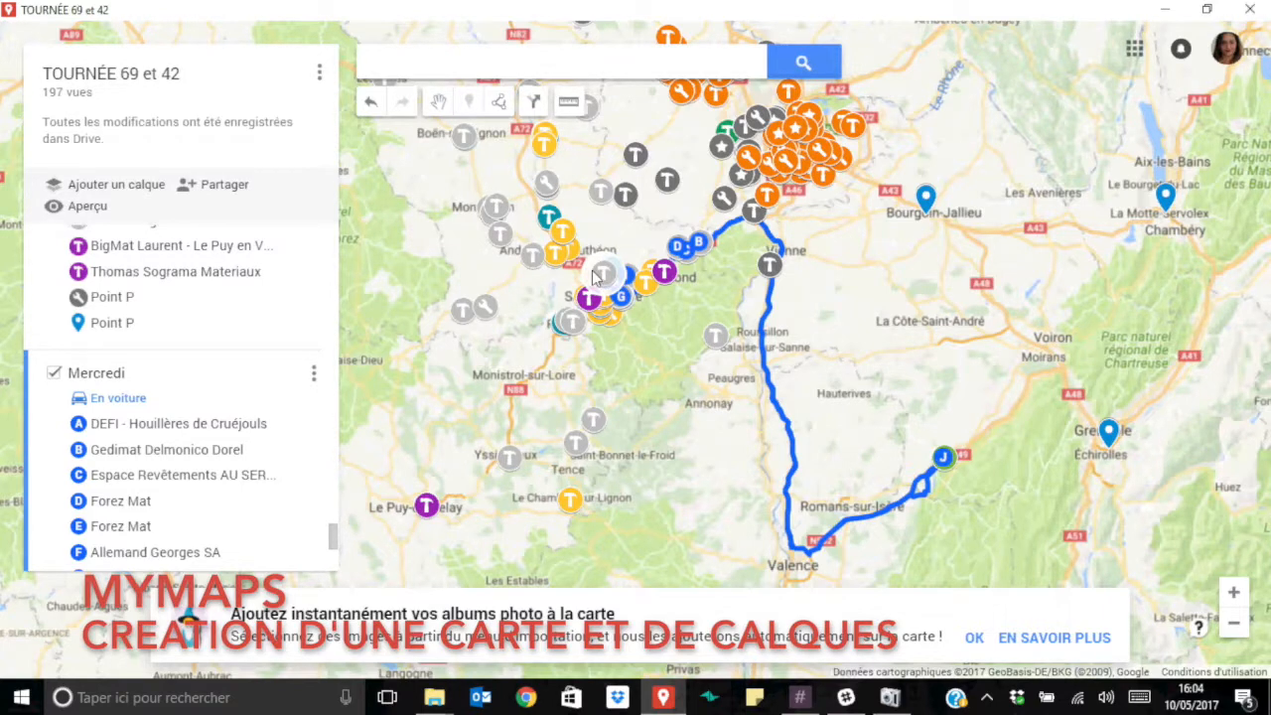
scroll(593, 276, down, 1)
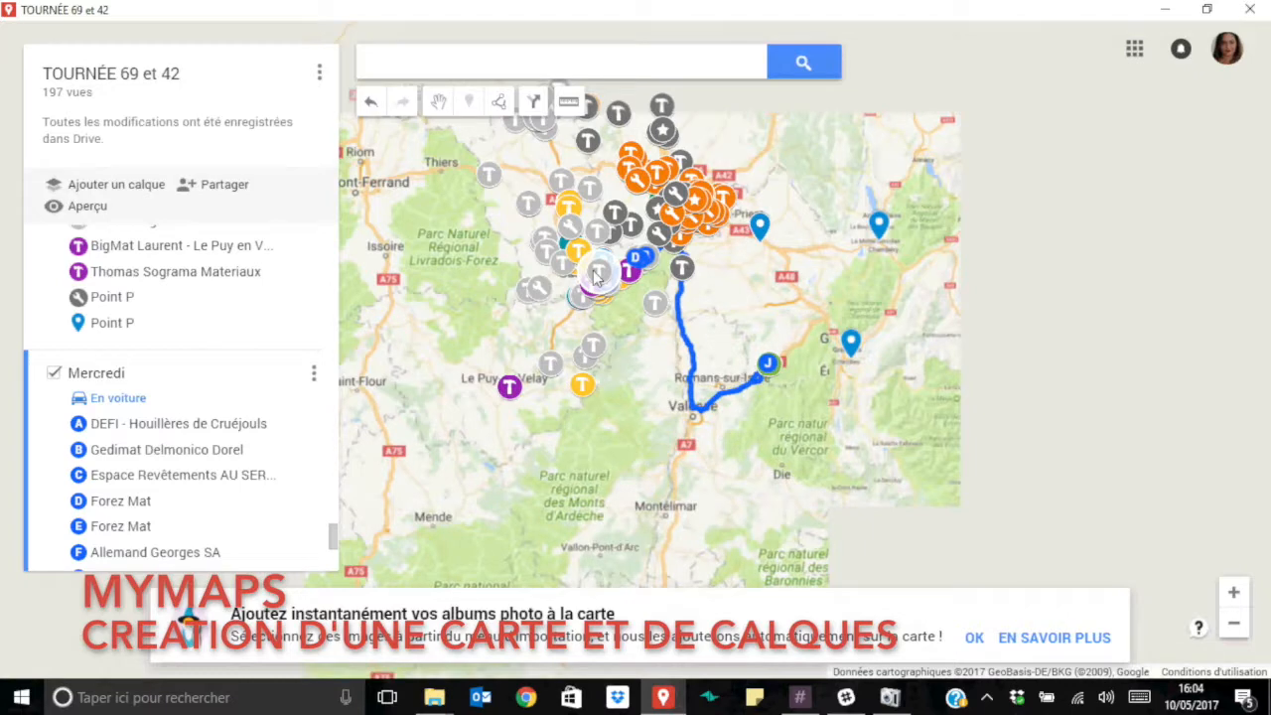
scroll(154, 482, down, 3)
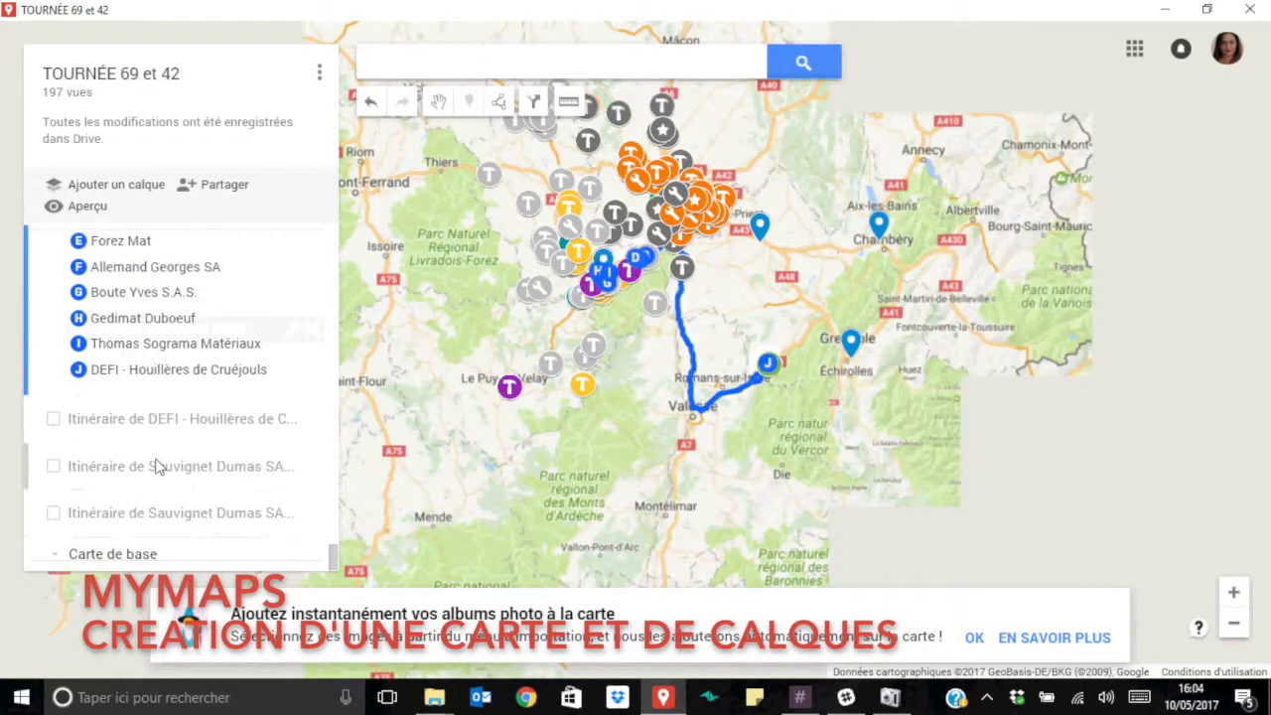
scroll(160, 453, up, 6)
scroll(158, 457, down, 10)
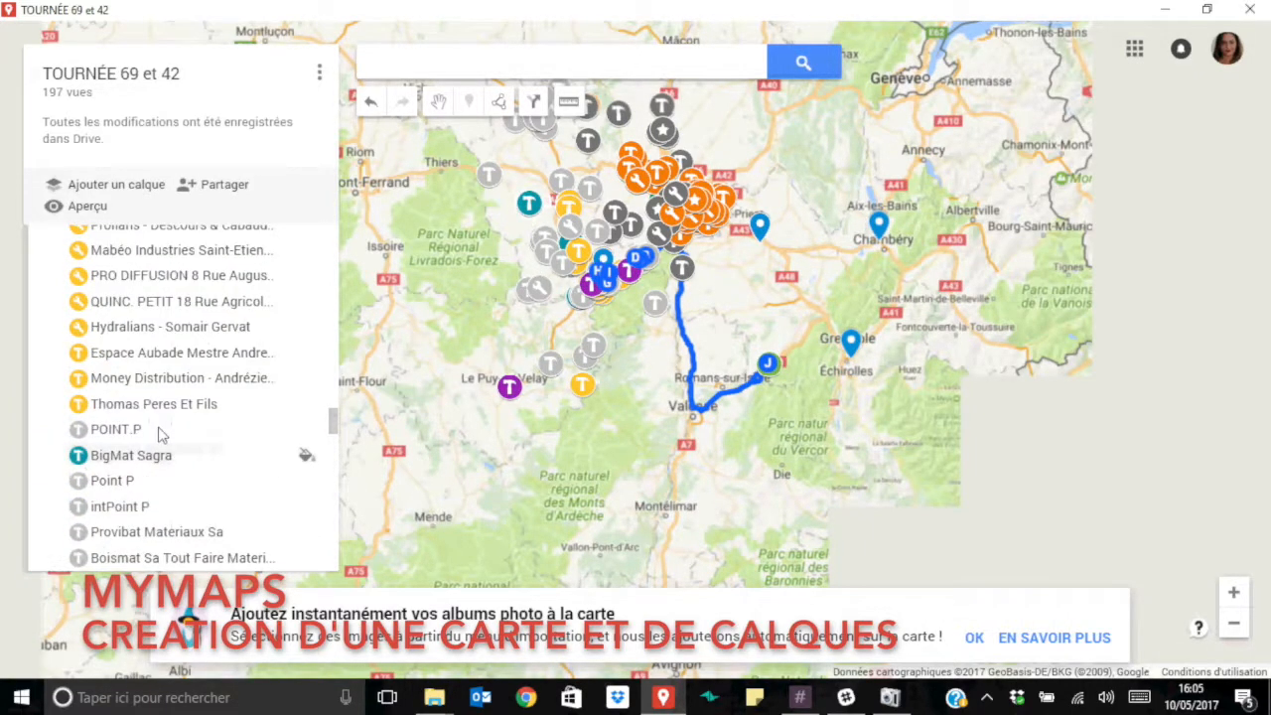
Step: Open Google Maps in the browser from the Google apps and search the web for mymaps
click(1134, 49)
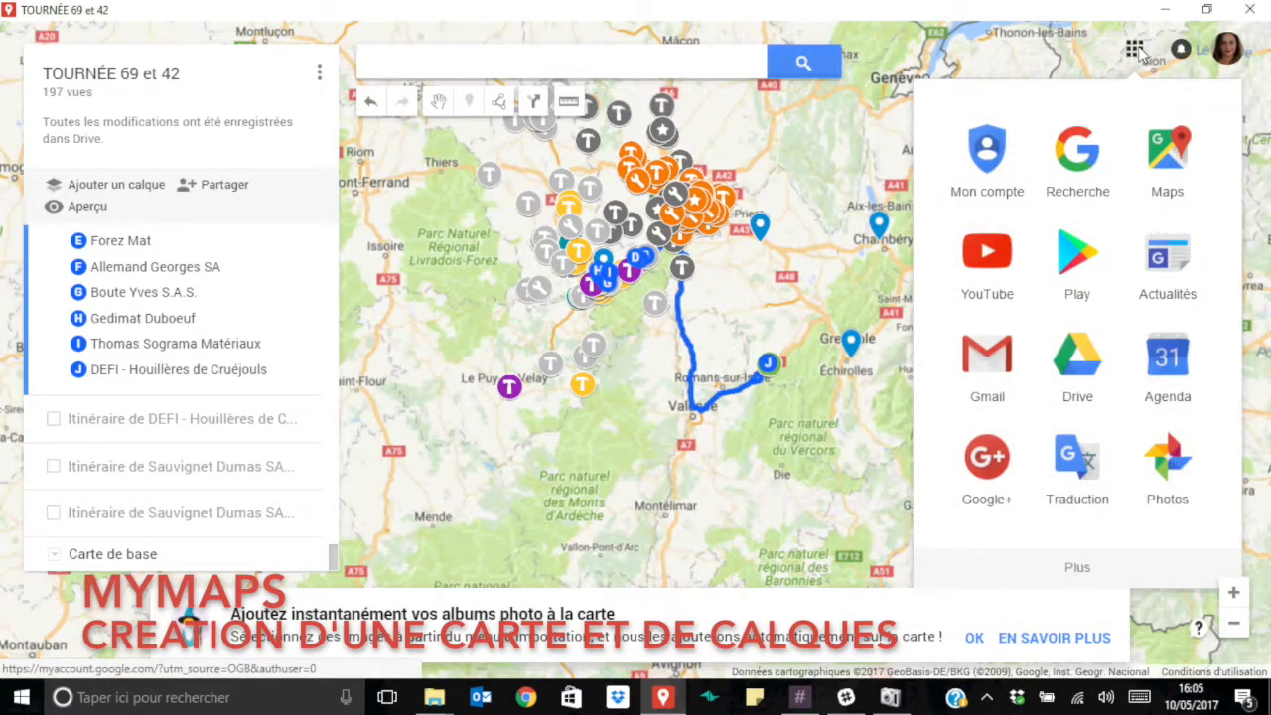
click(1152, 163)
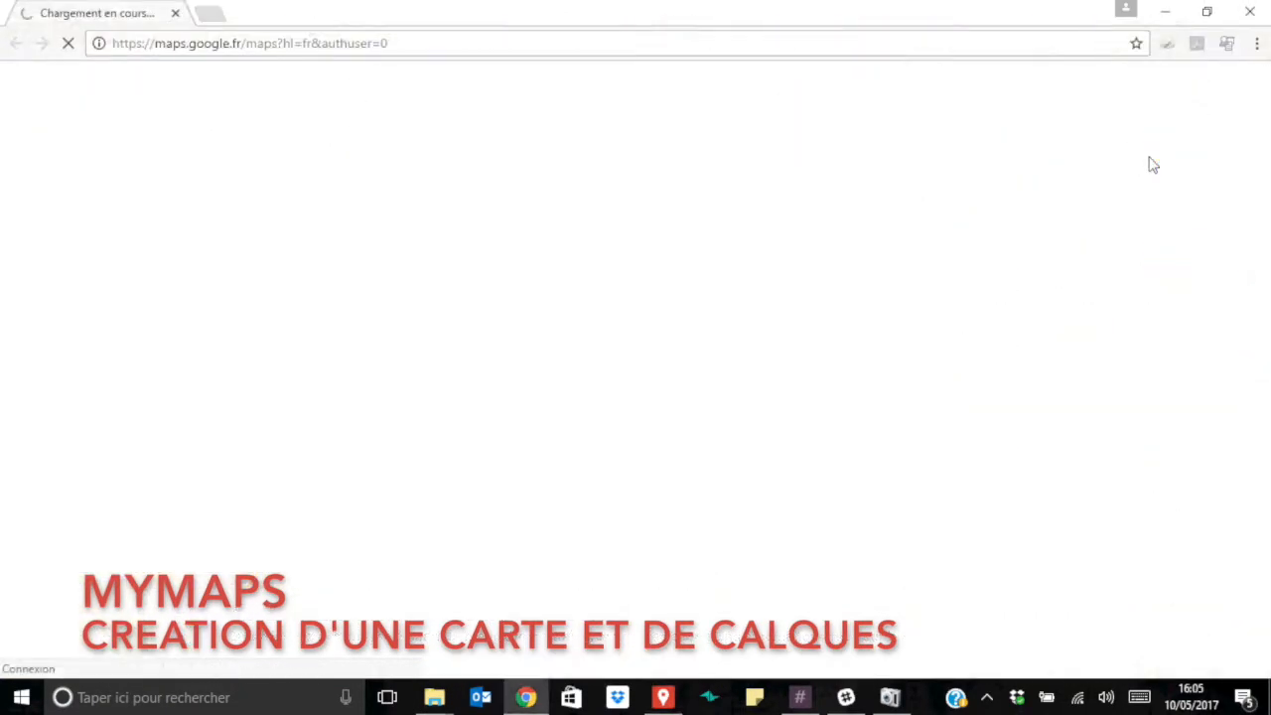
click(407, 49)
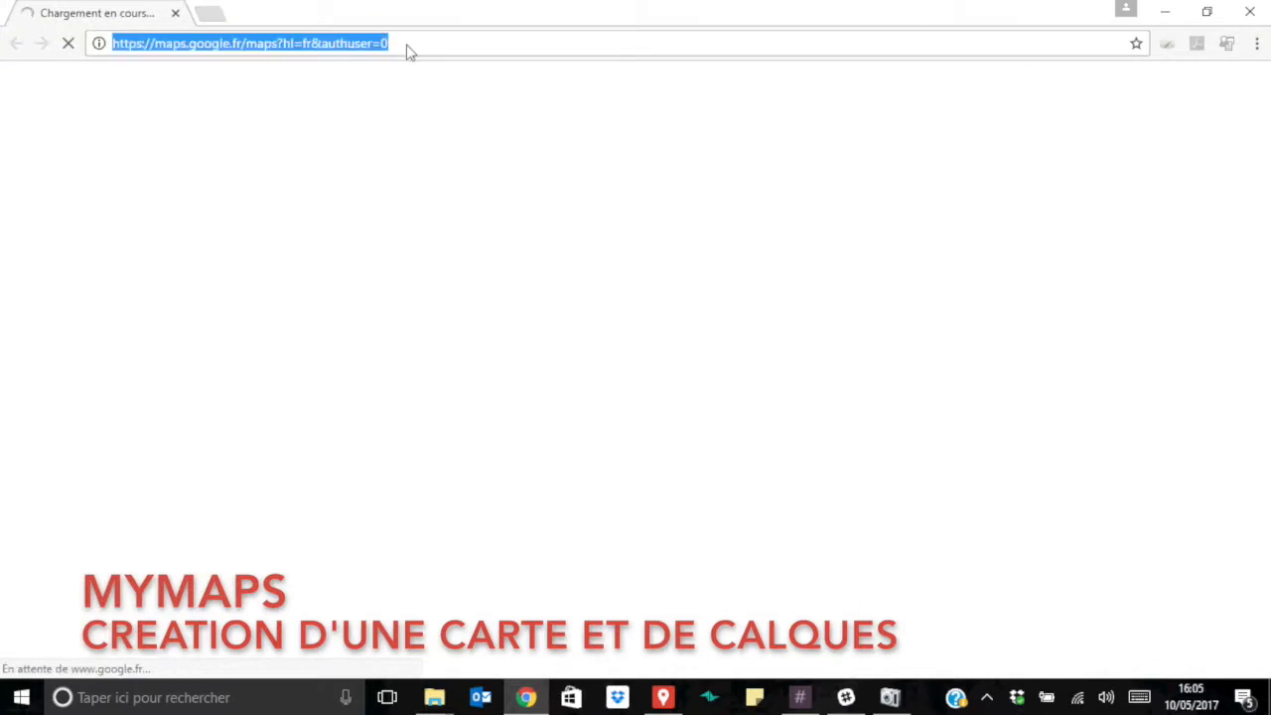
text(mymaps)
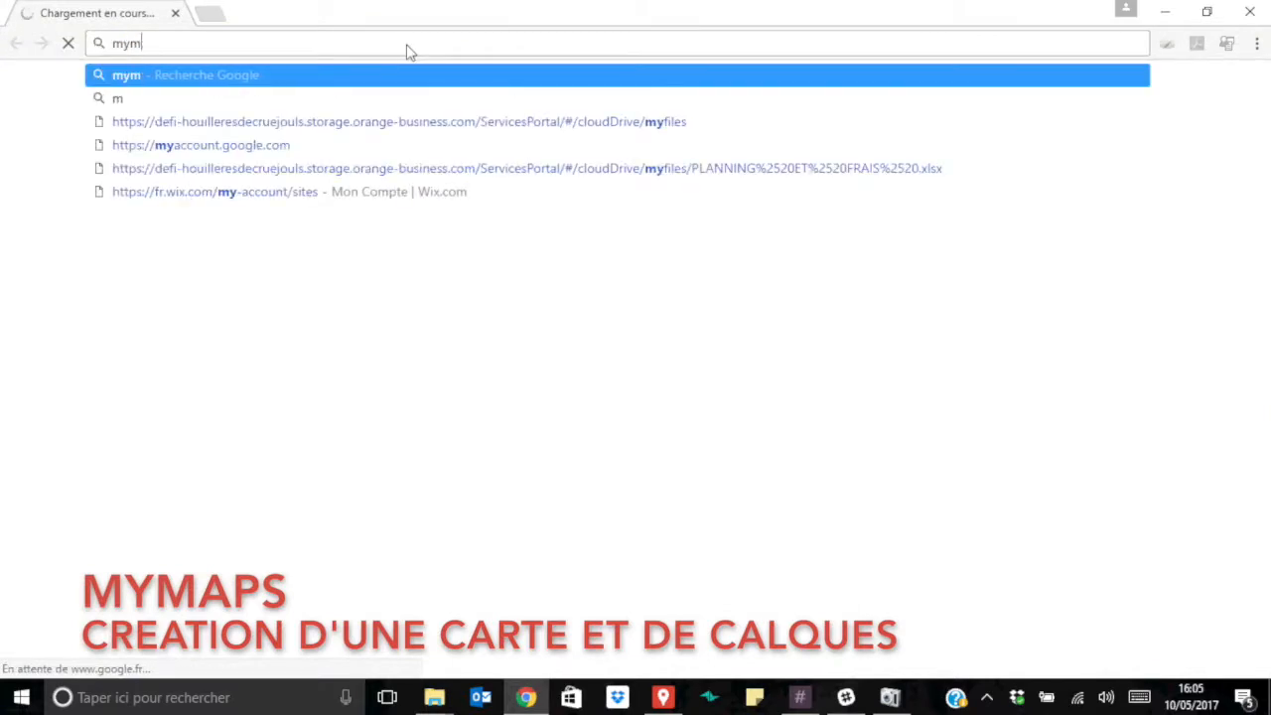
key(Return)
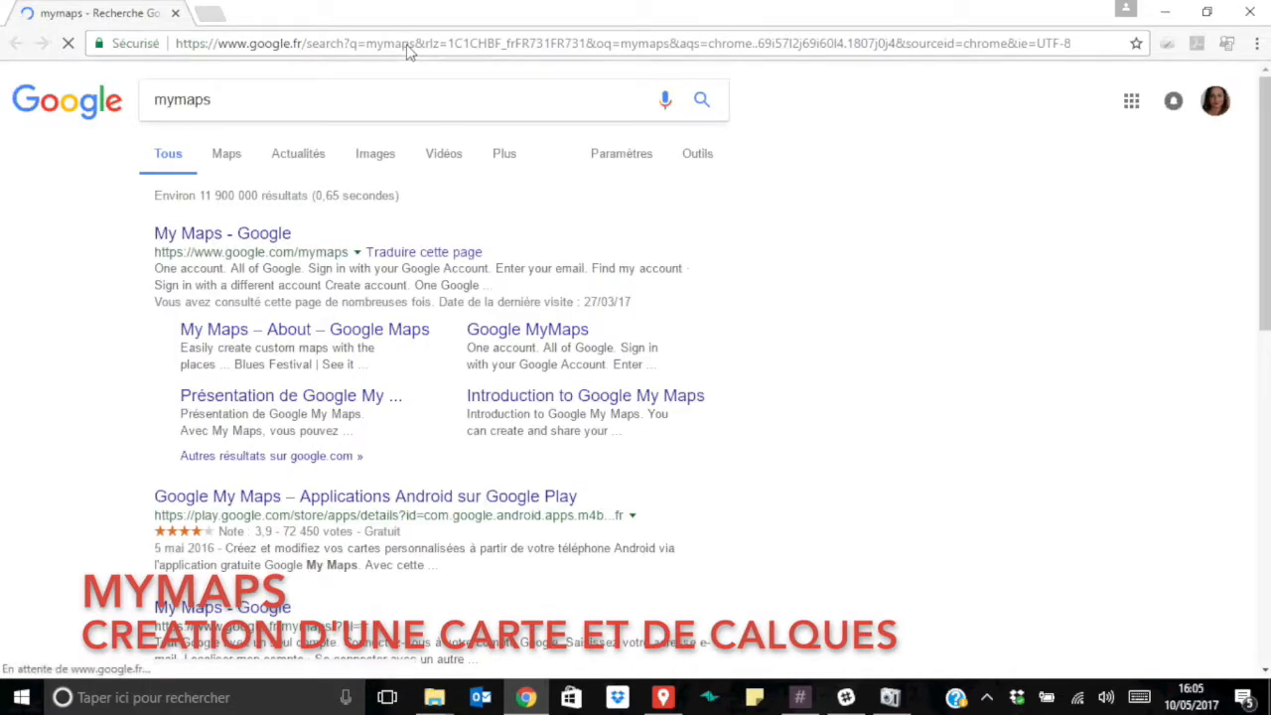
Step: View the Google account and app lists in My Maps, and close the map and browser windows
click(664, 698)
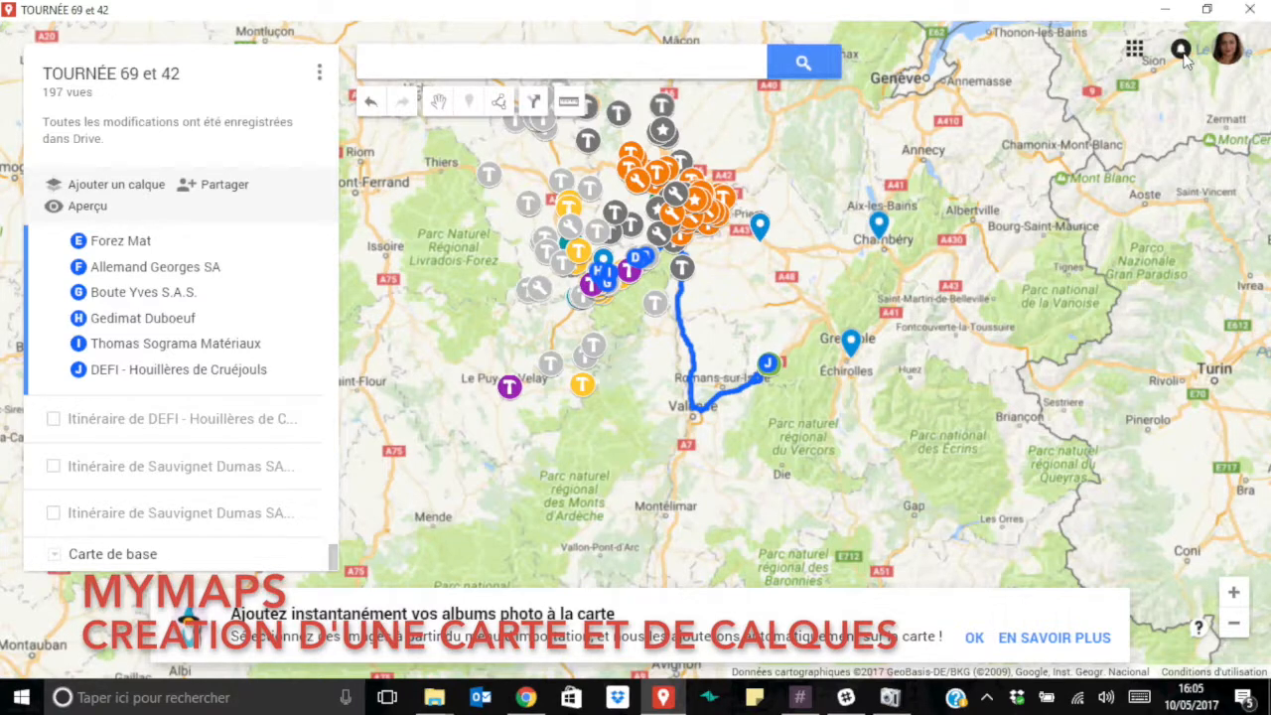
click(1224, 60)
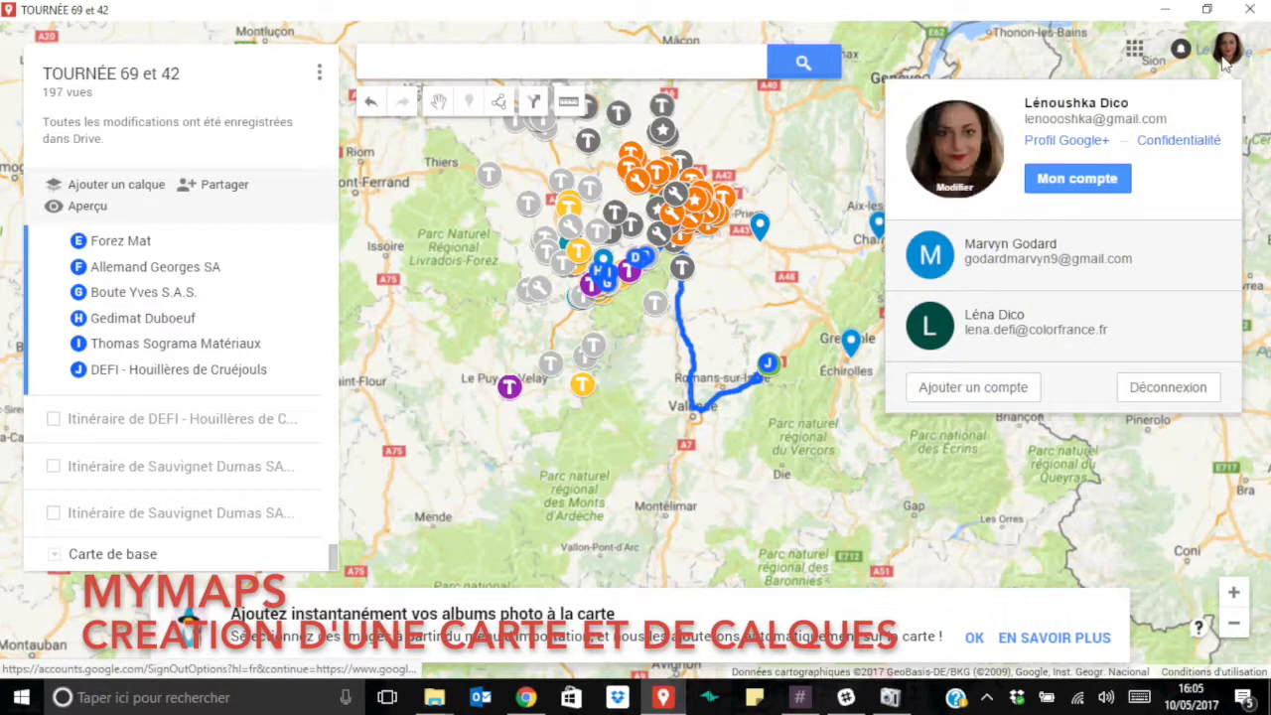
click(1134, 48)
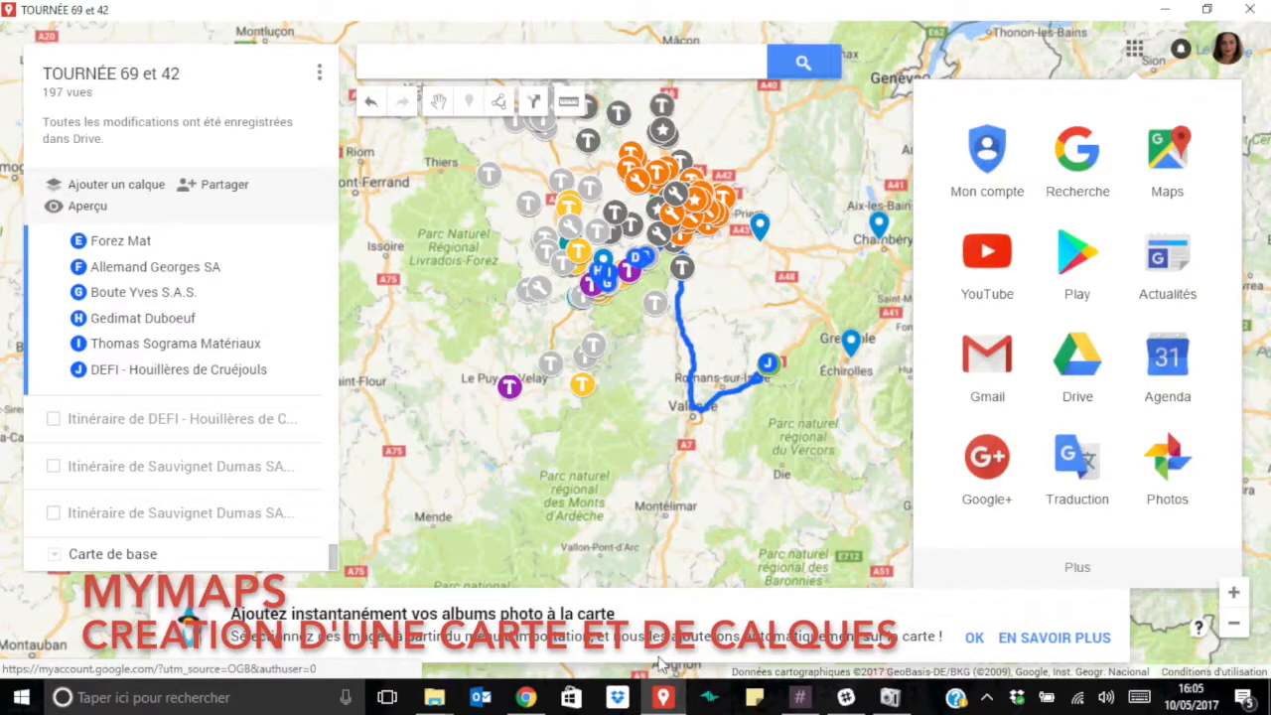
click(676, 699)
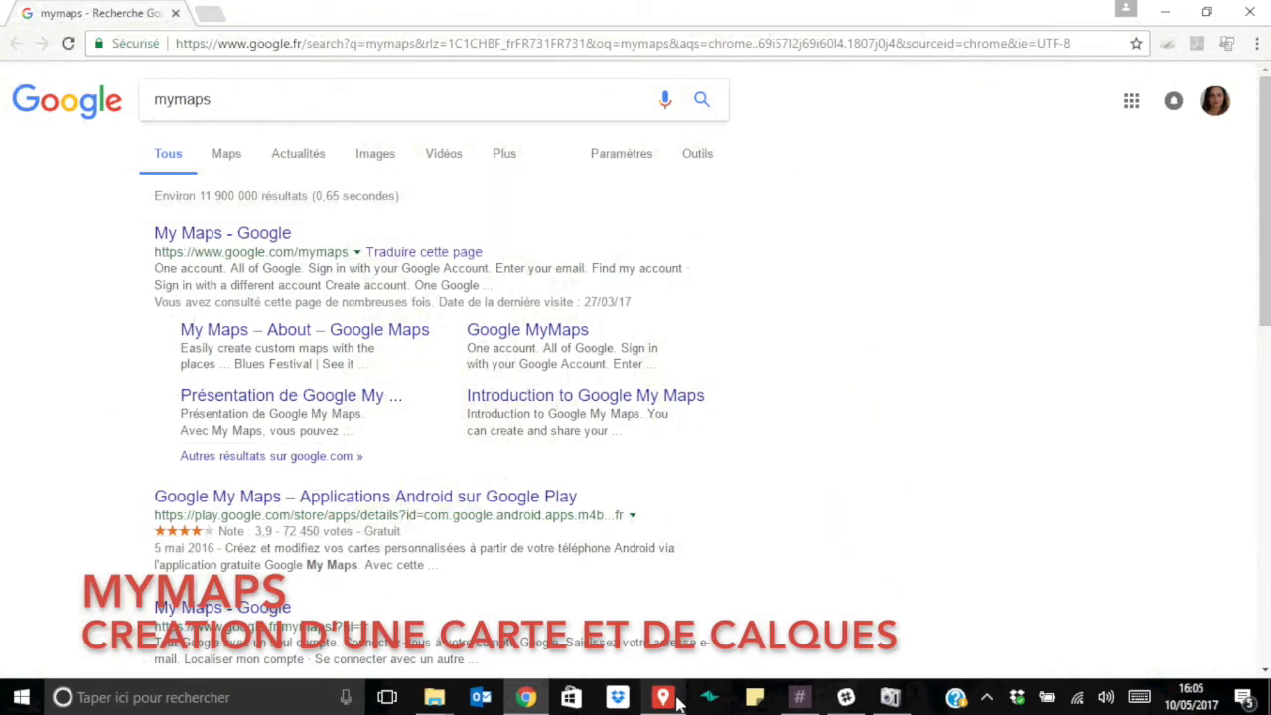
click(1244, 12)
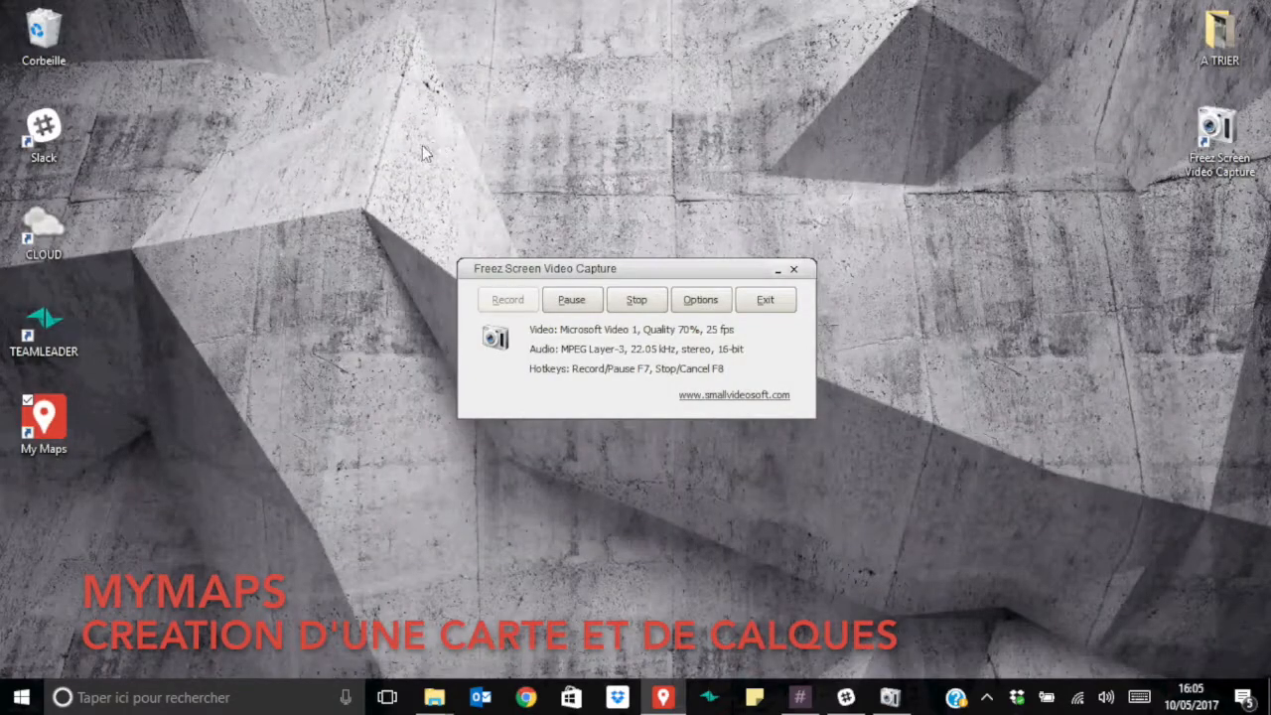
Step: Reopen My Maps from the desktop in a maximized window and create a new map
double_click(46, 446)
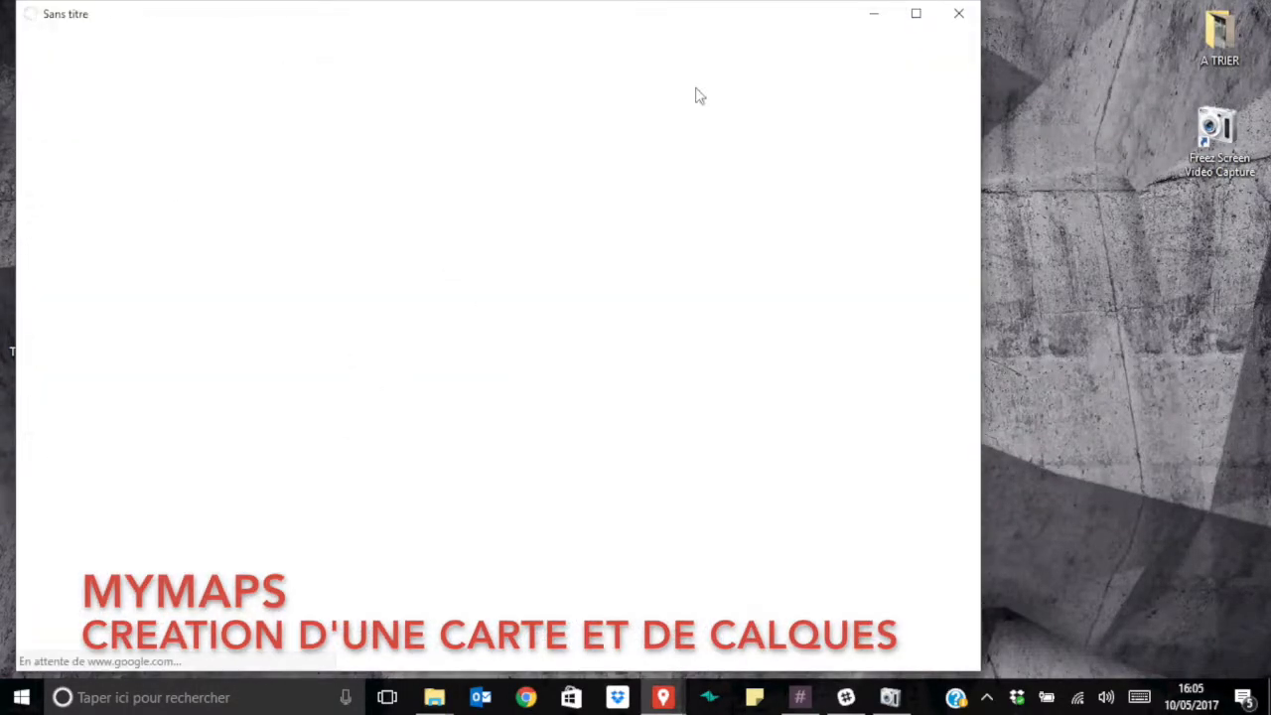
click(916, 13)
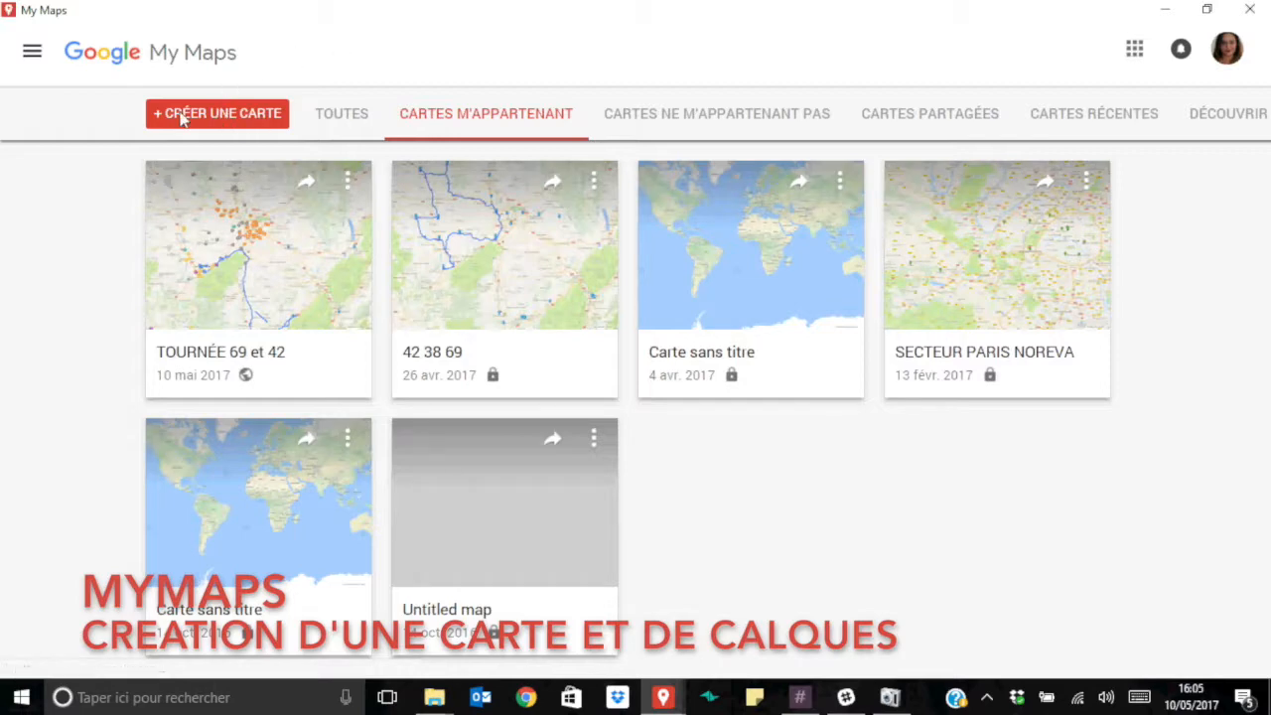
click(243, 119)
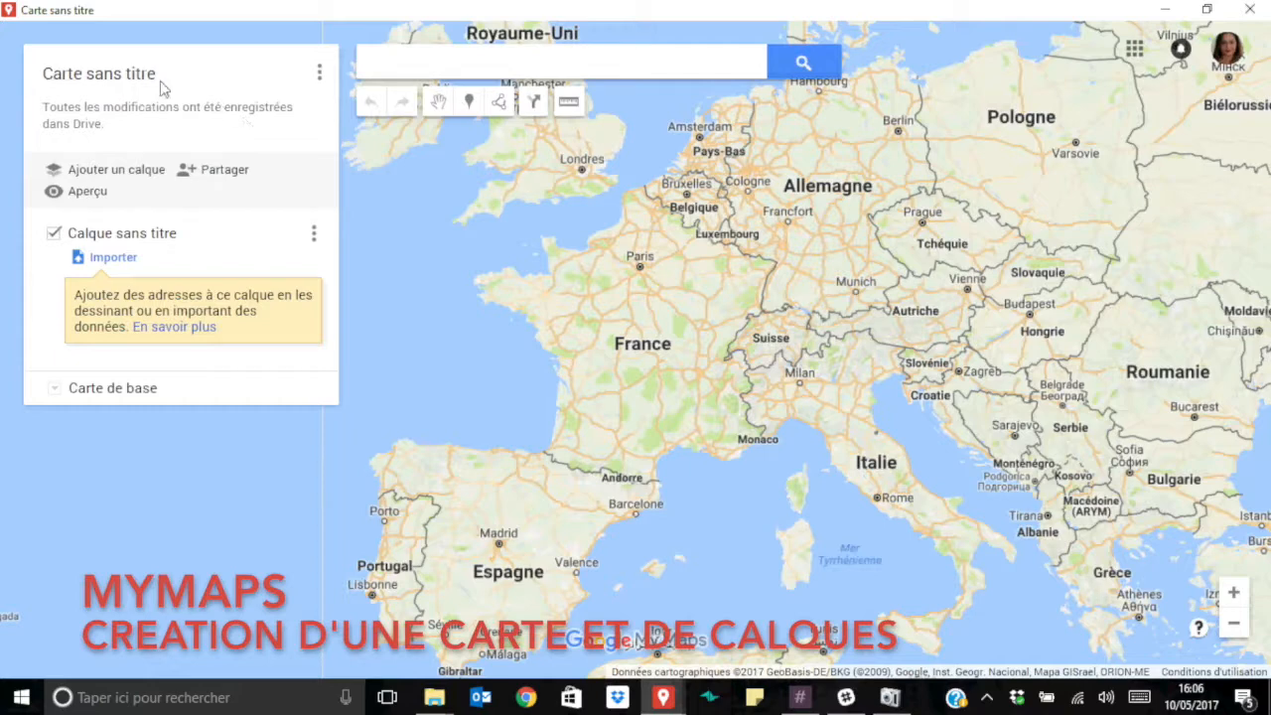
Step: Set the new map's title to SECTEUR SUD EST and save it
click(119, 88)
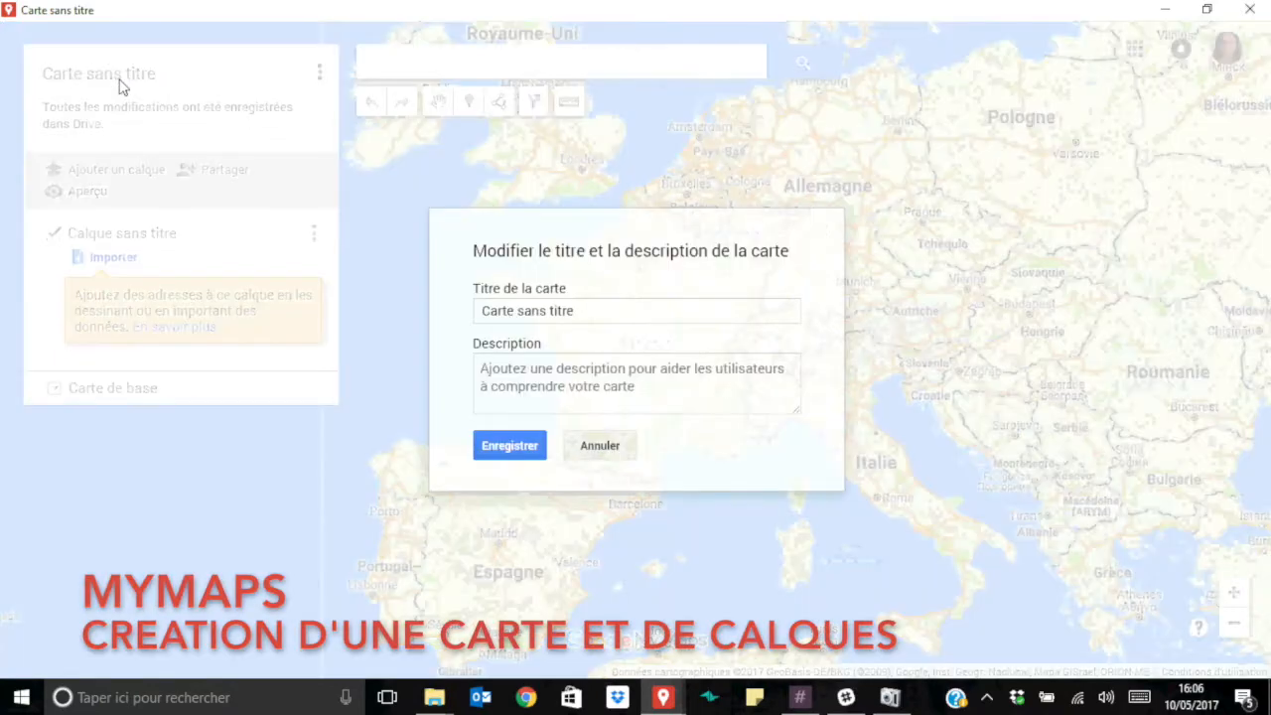
drag(596, 315, 403, 319)
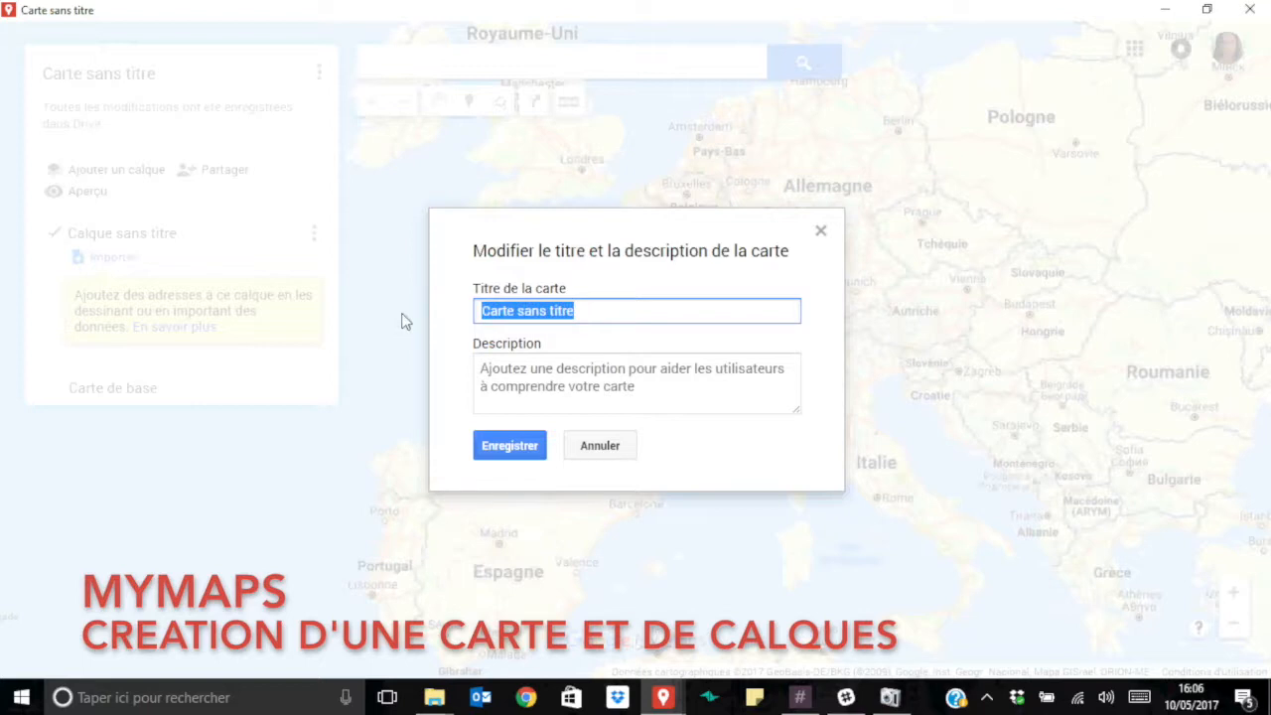
text(SECTEUJR)
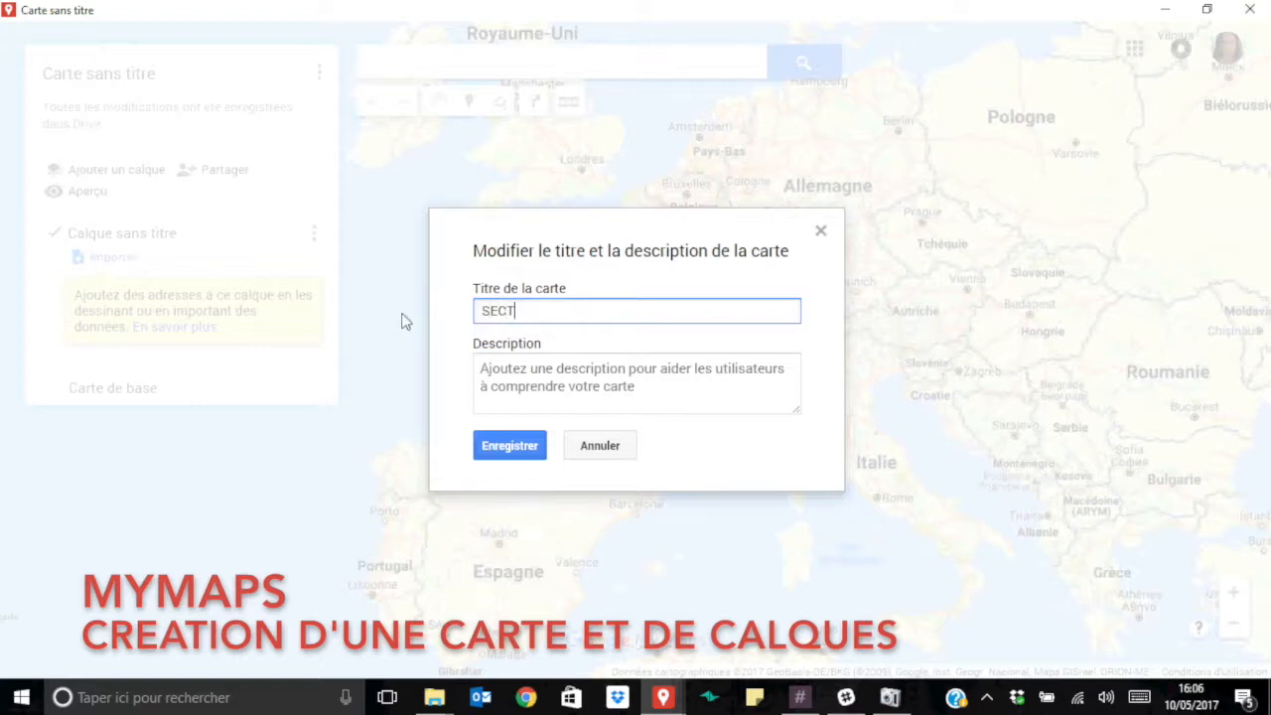
key(BackSpace)
key(BackSpace)
text(R DU)
key(BackSpace)
key(BackSpace)
text(SUD EST)
click(510, 448)
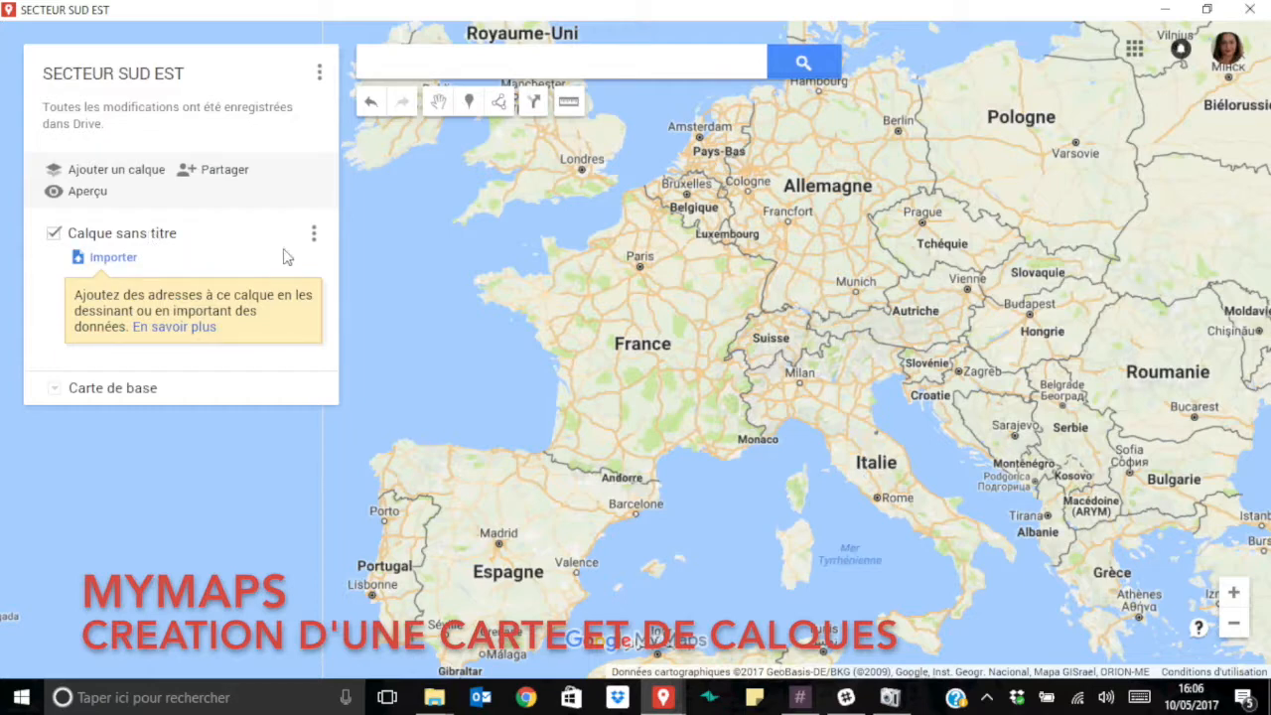
Step: Rename the untitled layer as 38
click(313, 234)
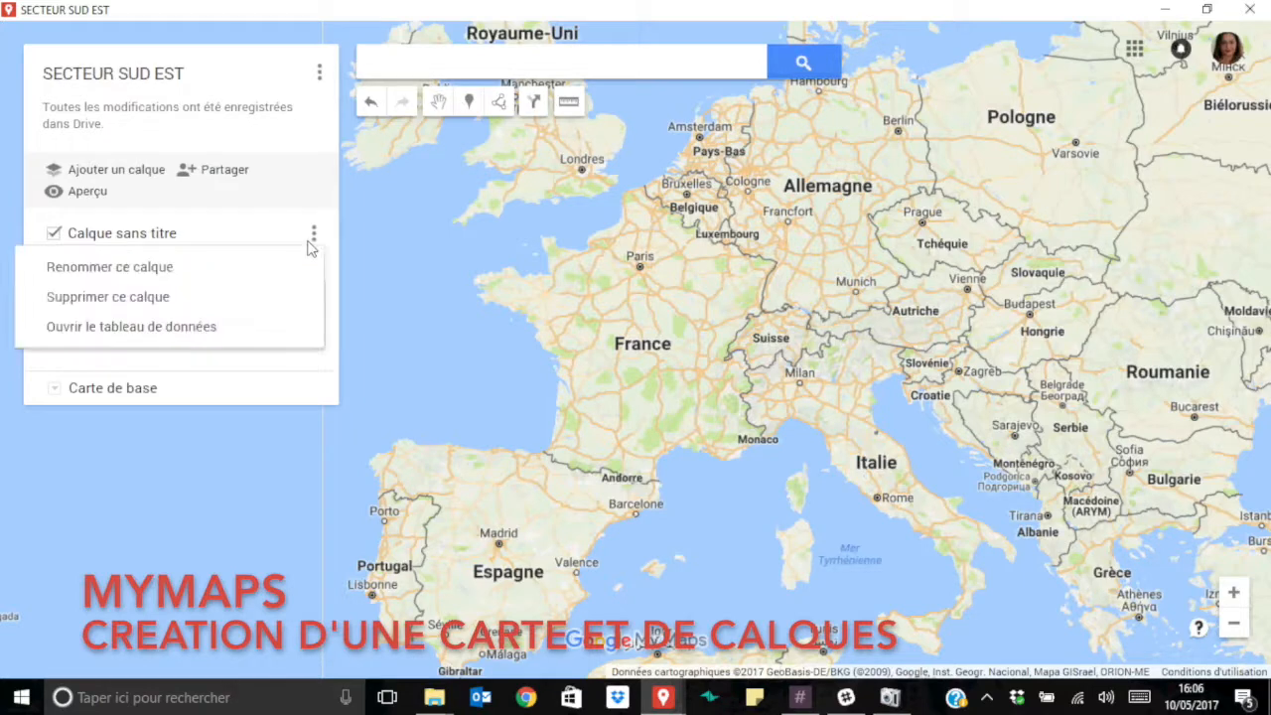
click(262, 276)
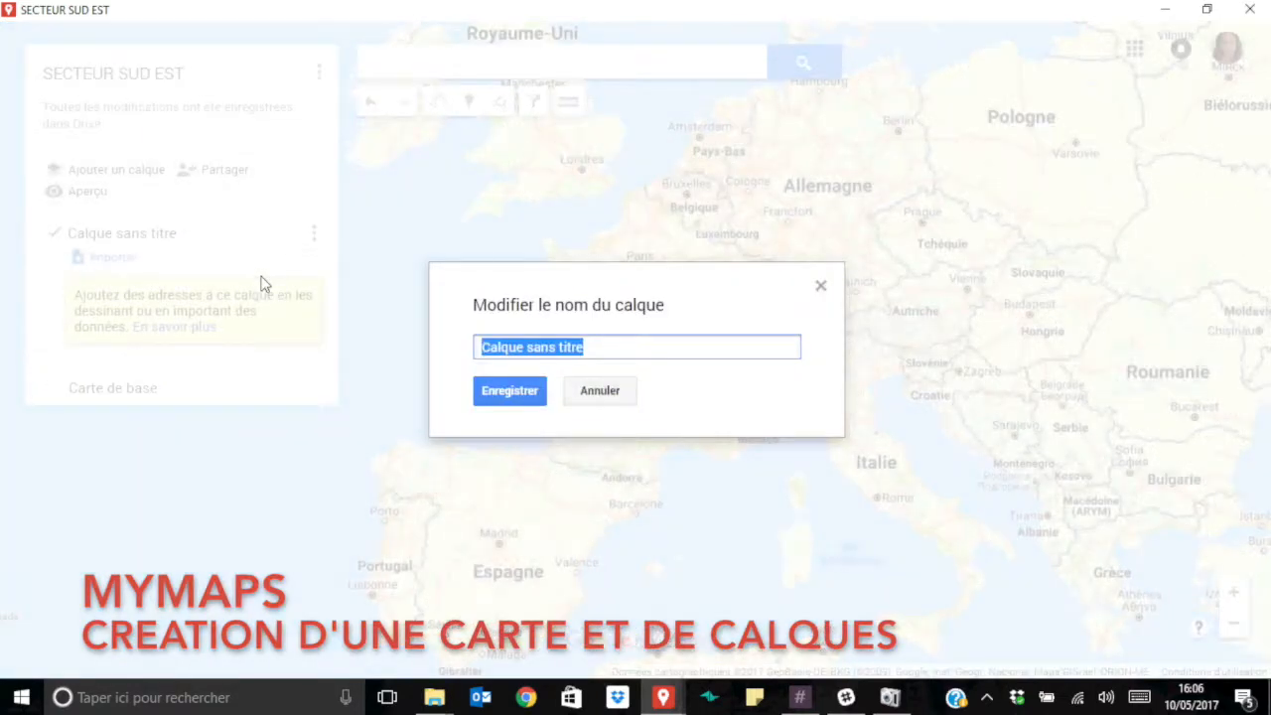
text(38)
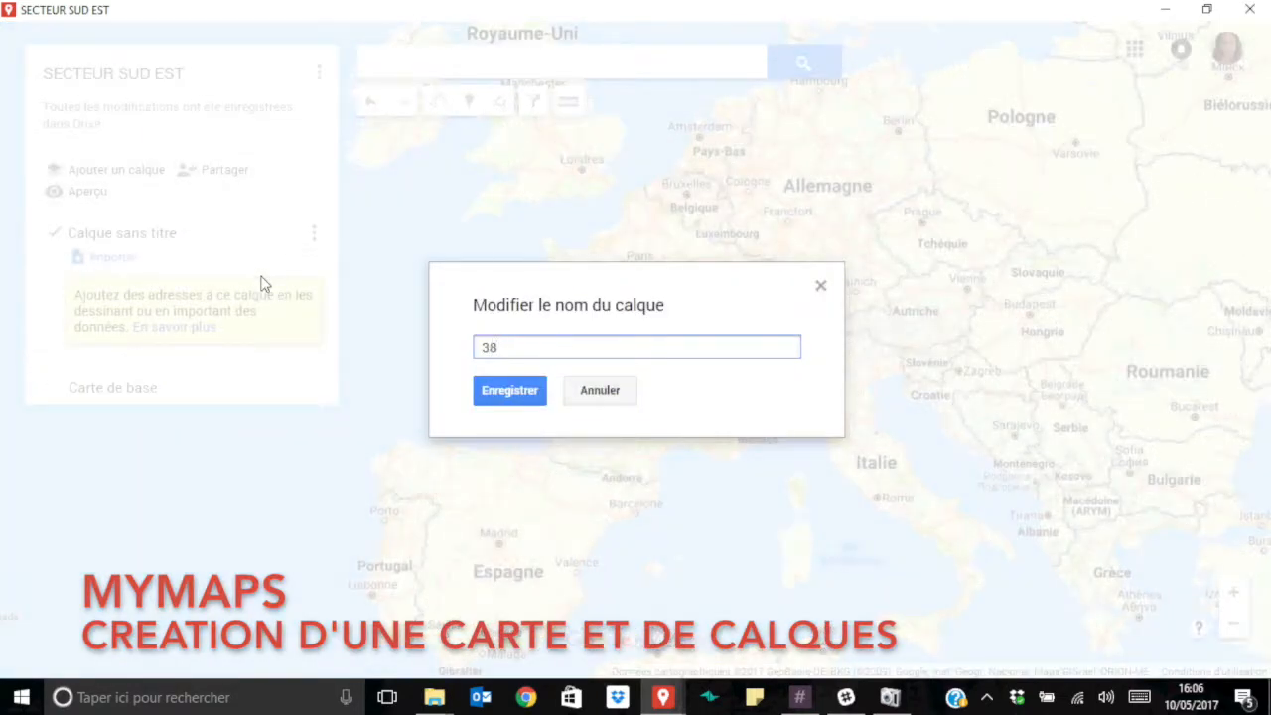
click(526, 391)
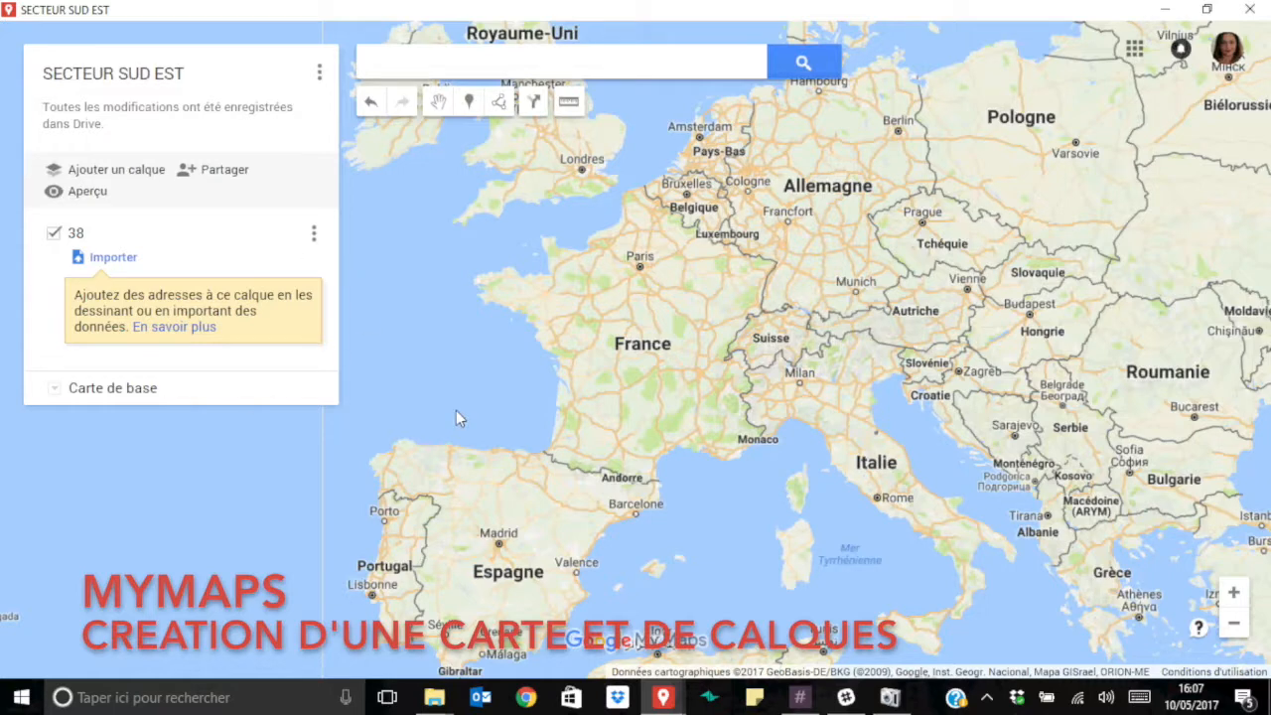
Step: Search the map for "Négoce matériaux isère"
click(612, 70)
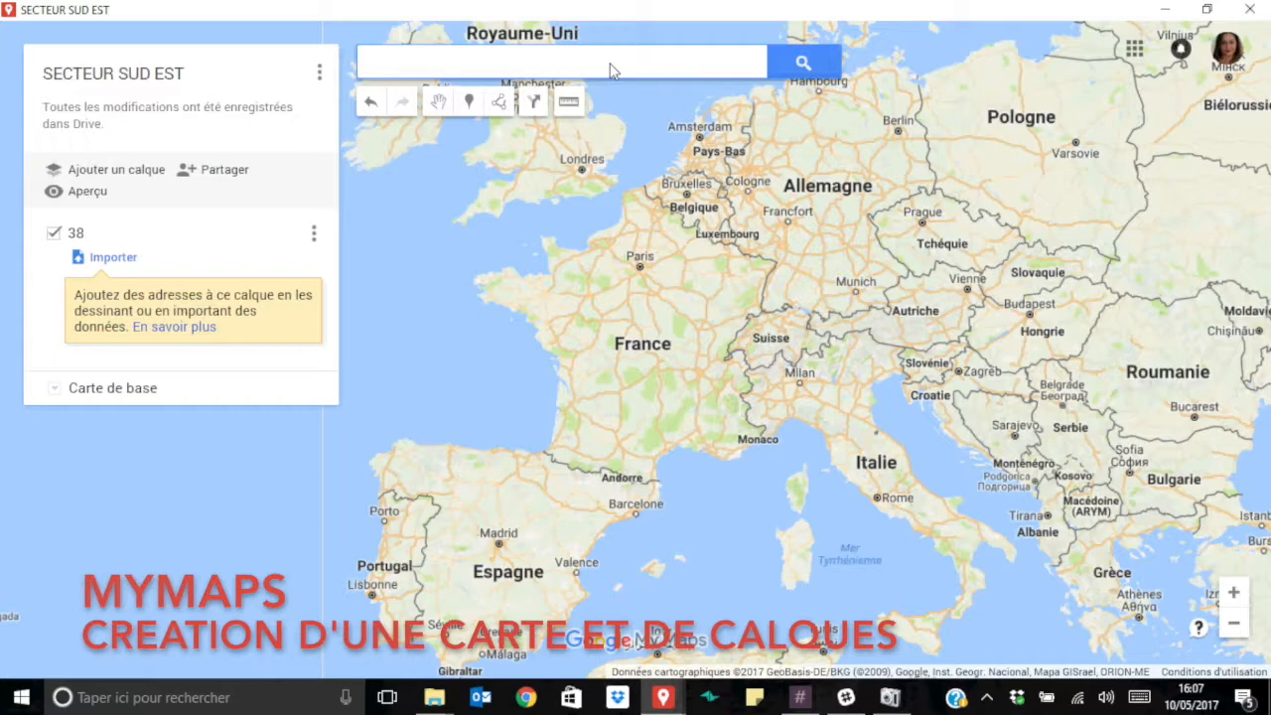
text(Négoce m)
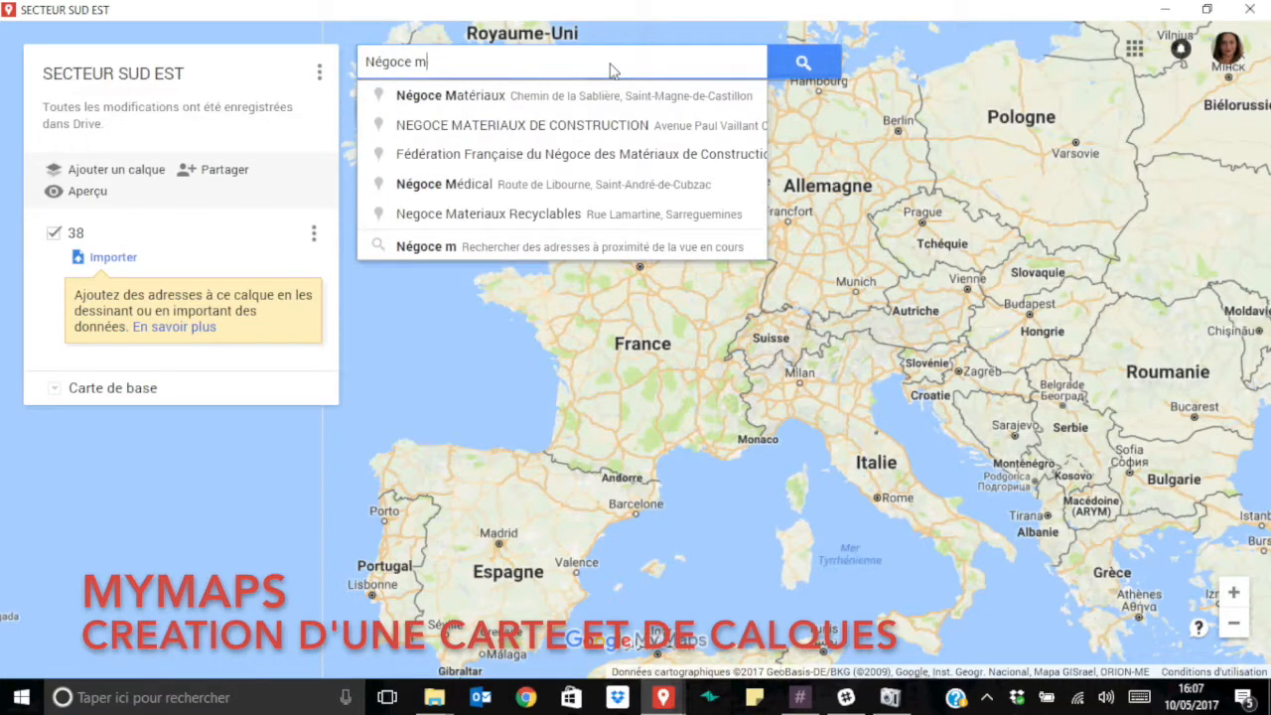
text(atéir)
text(aux)
key(BackSpace)
key(BackSpace)
key(BackSpace)
key(BackSpace)
key(BackSpace)
text(ria)
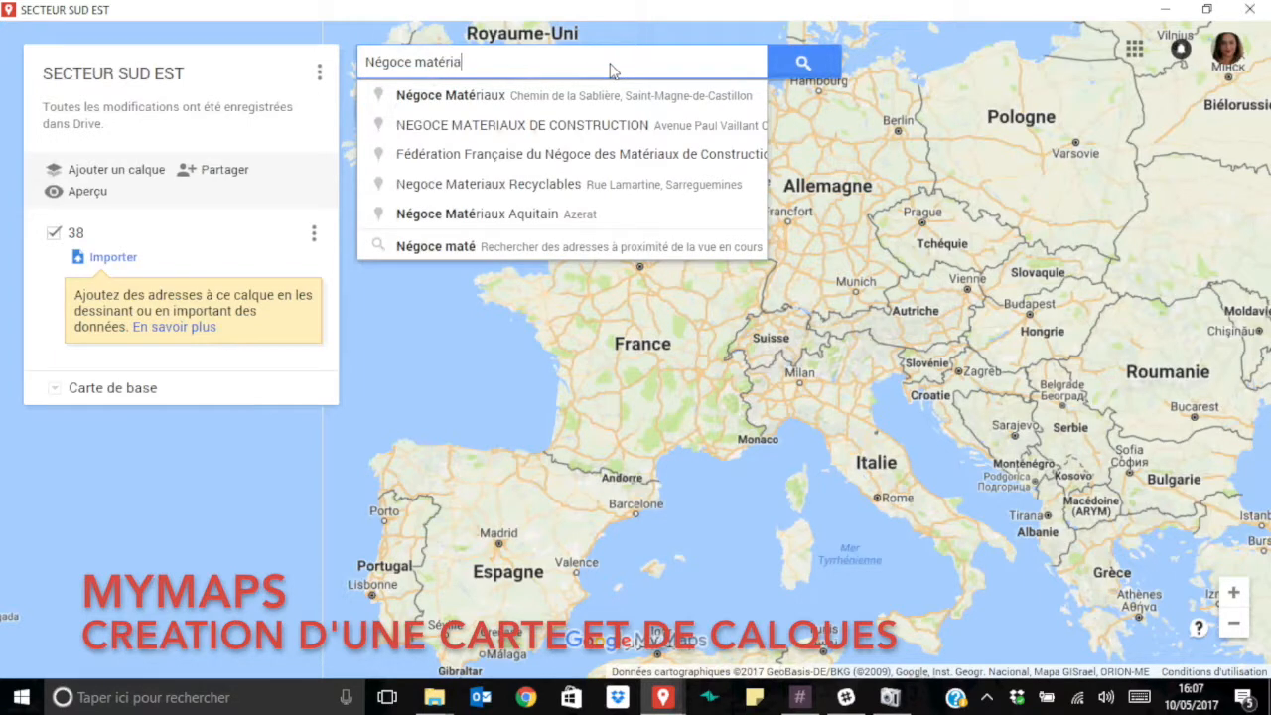
text(ux isère)
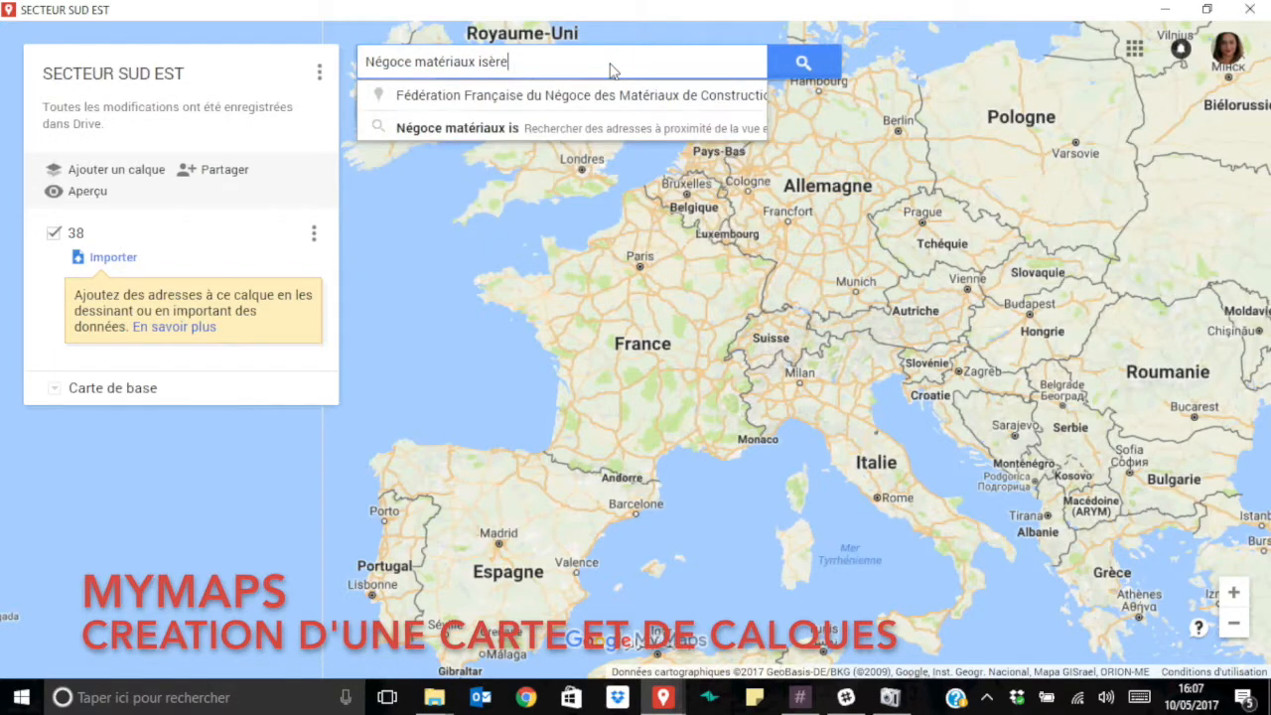
key(Return)
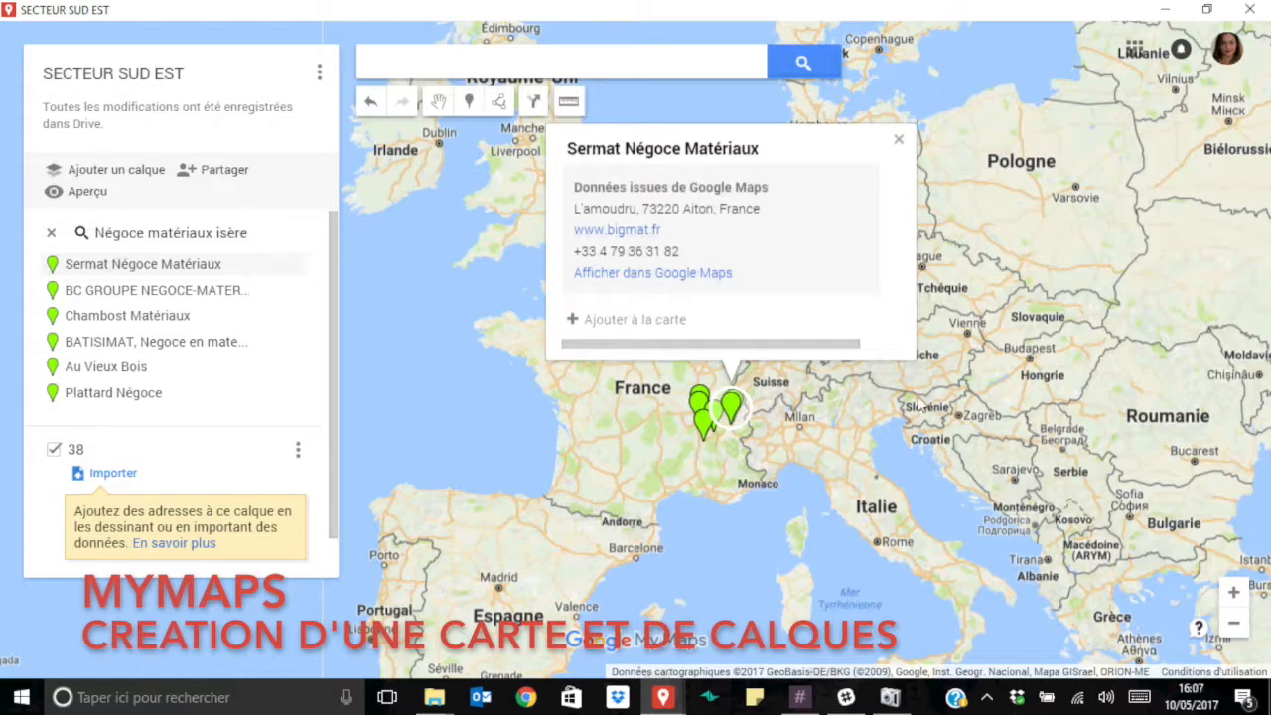
Step: Search the area around Lyon and Grenoble for "négoces matériaux 38 isère"
click(1233, 592)
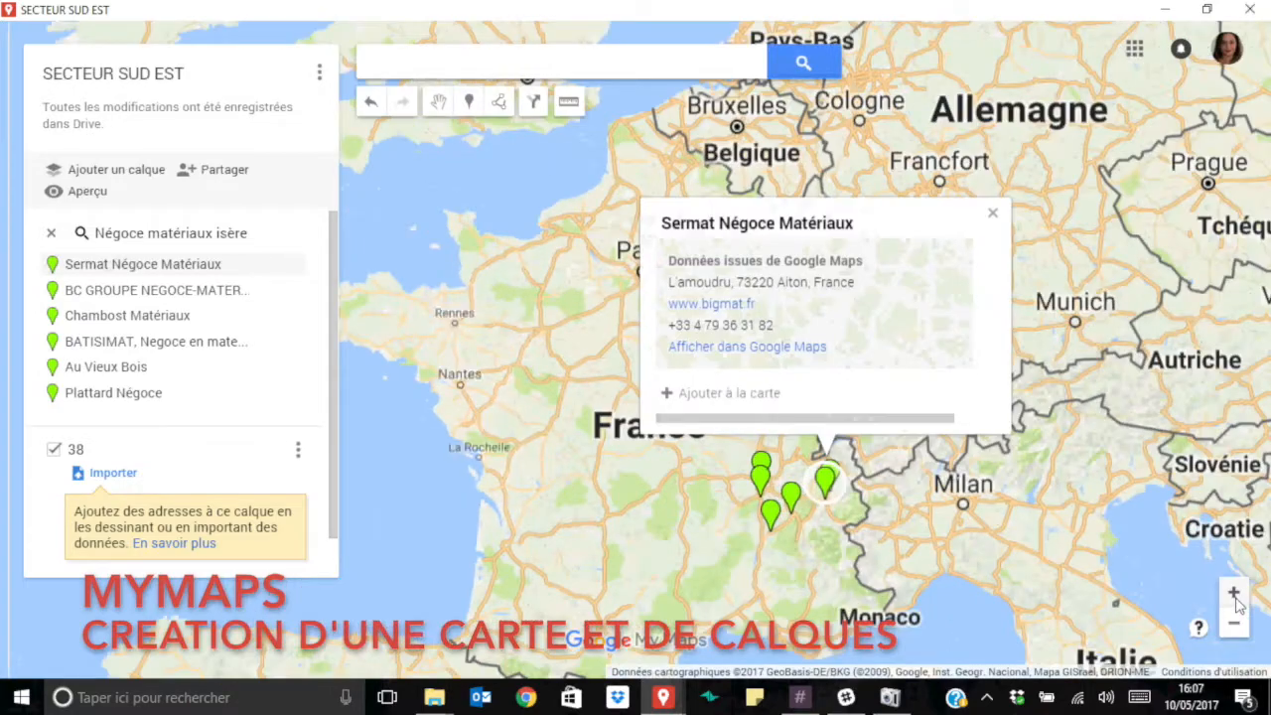
click(1233, 592)
drag(1068, 615, 851, 363)
click(1234, 592)
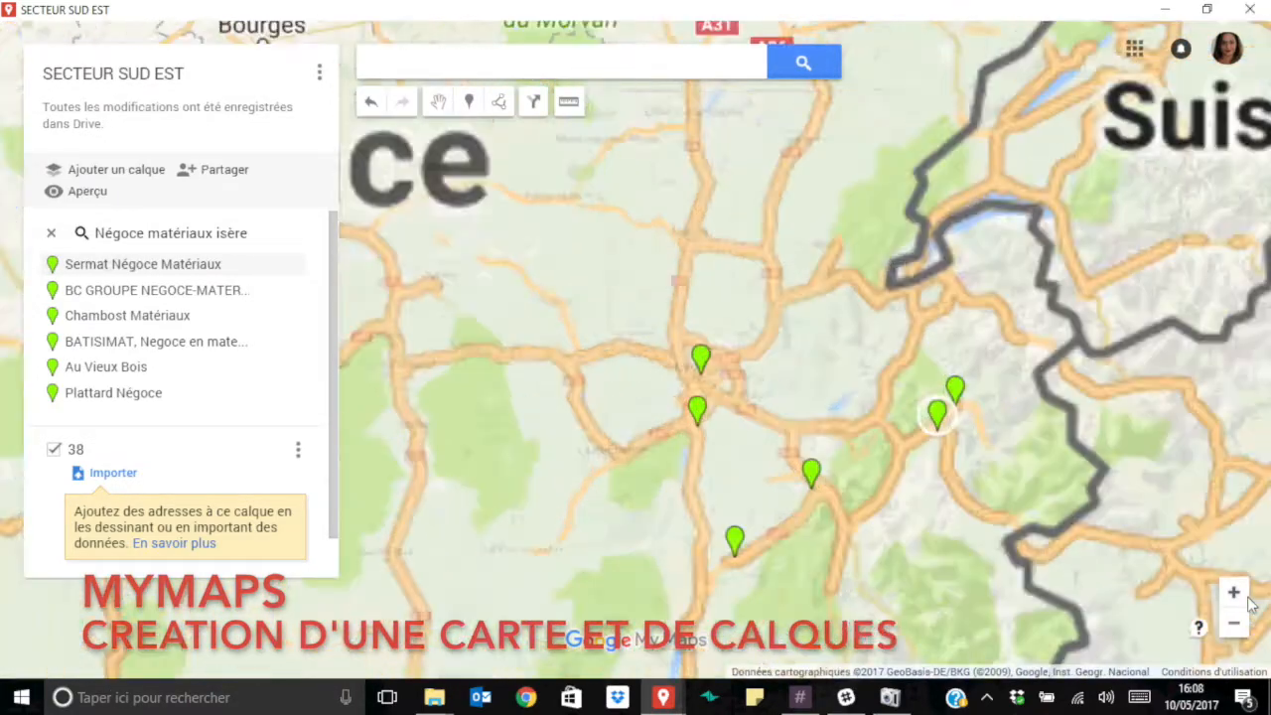
click(510, 57)
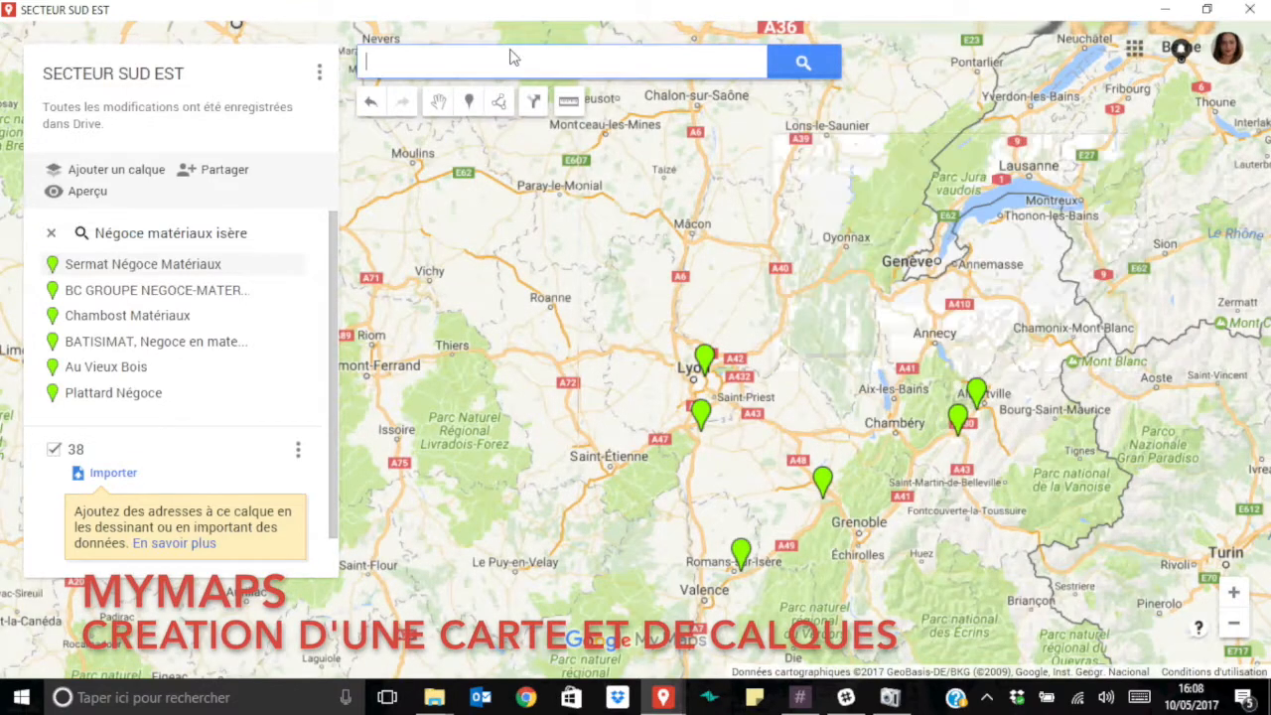
text(négoc)
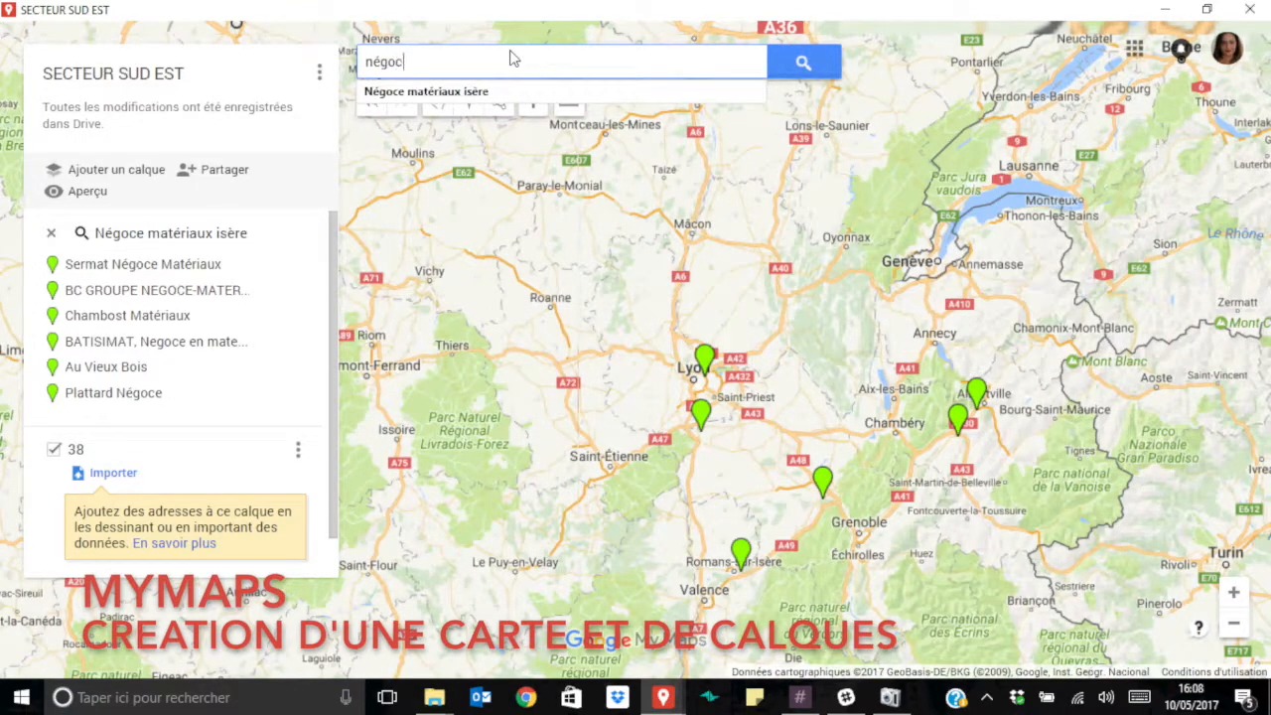
text(es ma)
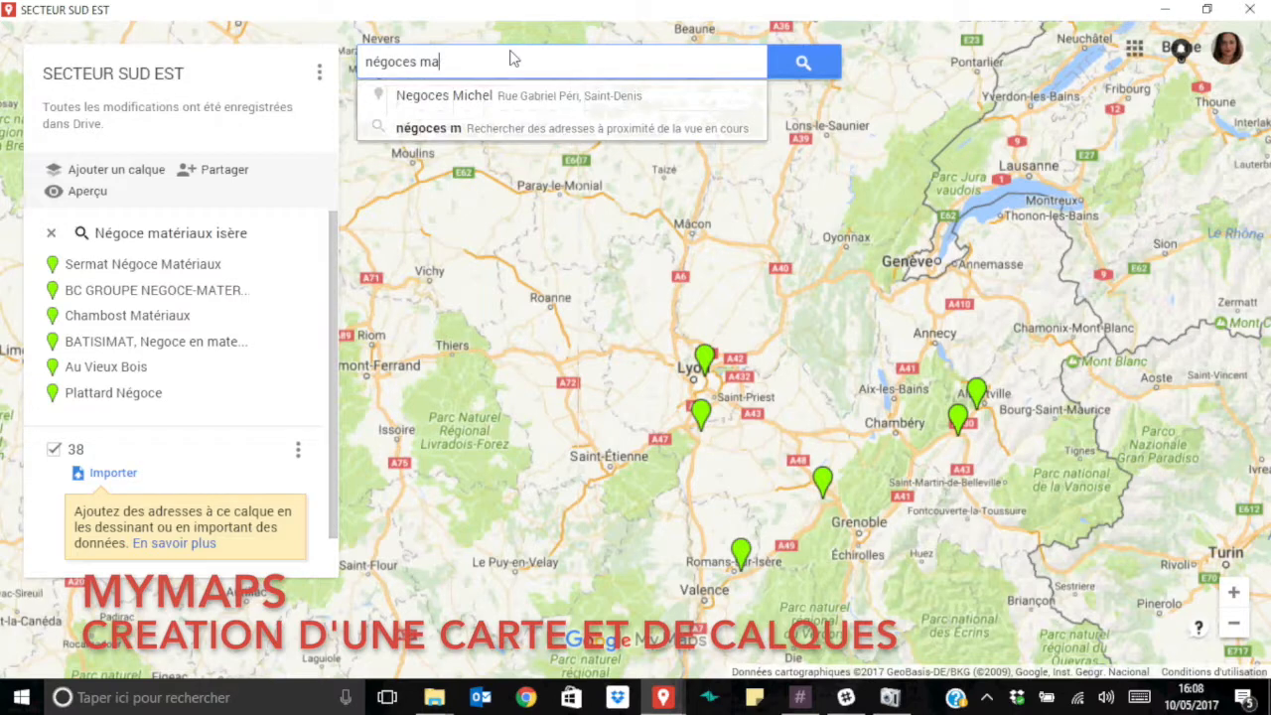
text(t)
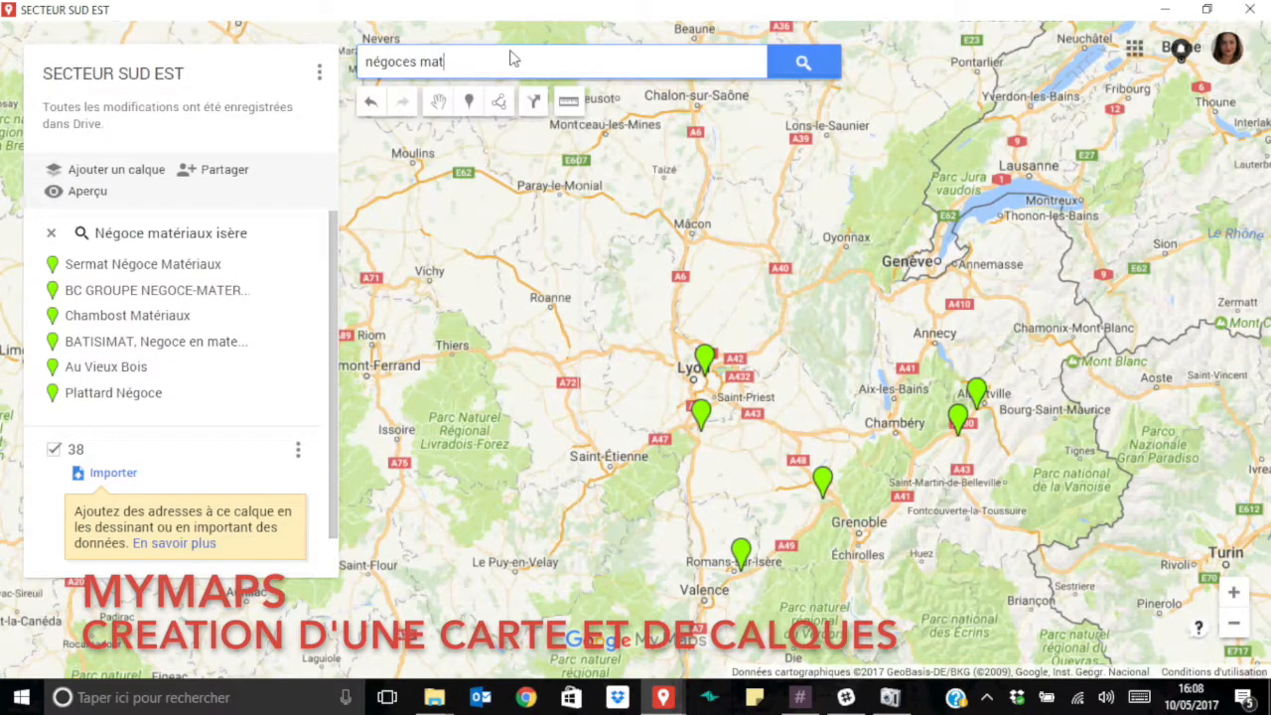
text(ériaux)
text("_)
key(BackSpace)
key(BackSpace)
text(38 isère)
key(Return)
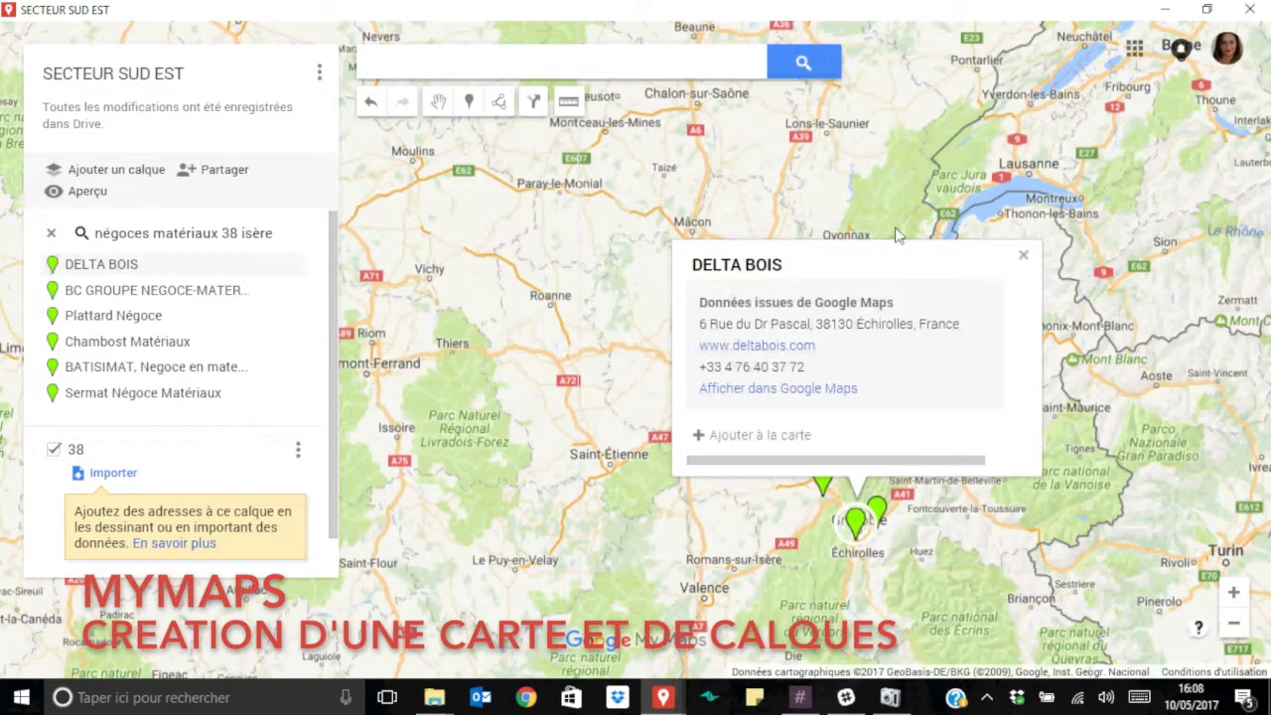
Step: Examine where the found dealers lie between Lyon, Grenoble and Albertville, including the details of Plattard Négoce
click(1023, 255)
drag(1051, 544, 912, 456)
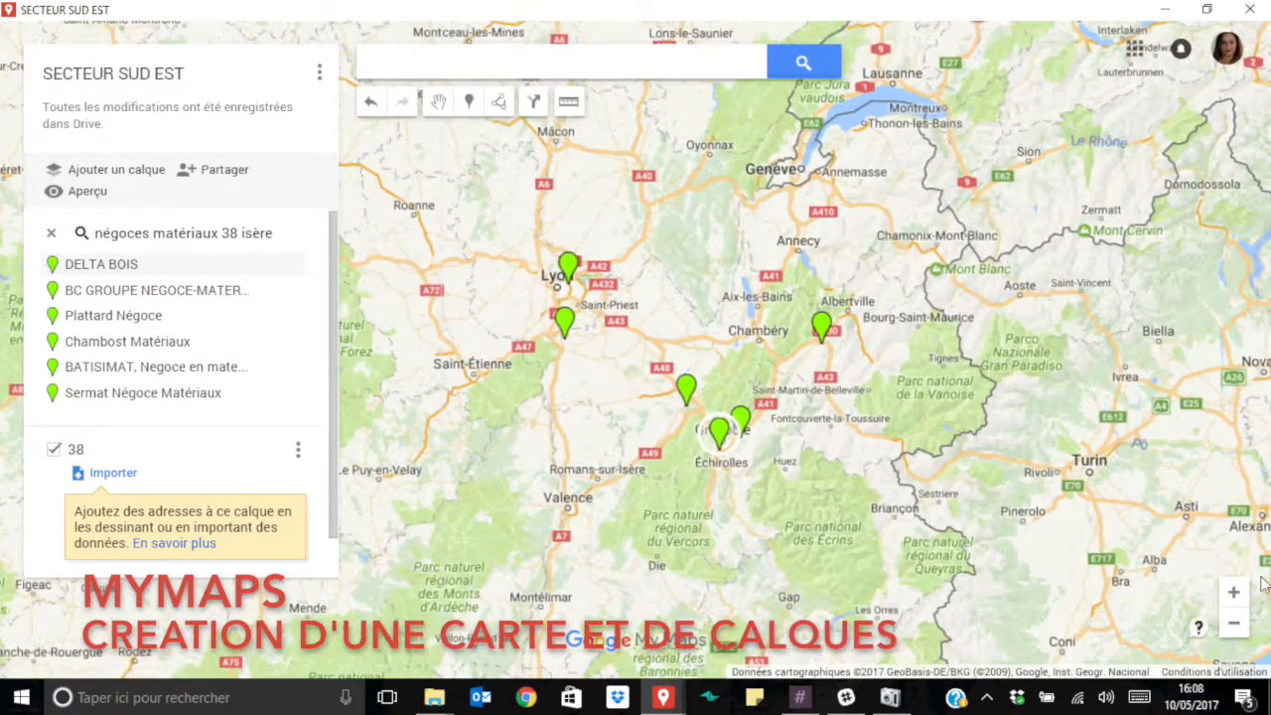
click(1233, 592)
drag(1070, 551, 1054, 502)
click(481, 270)
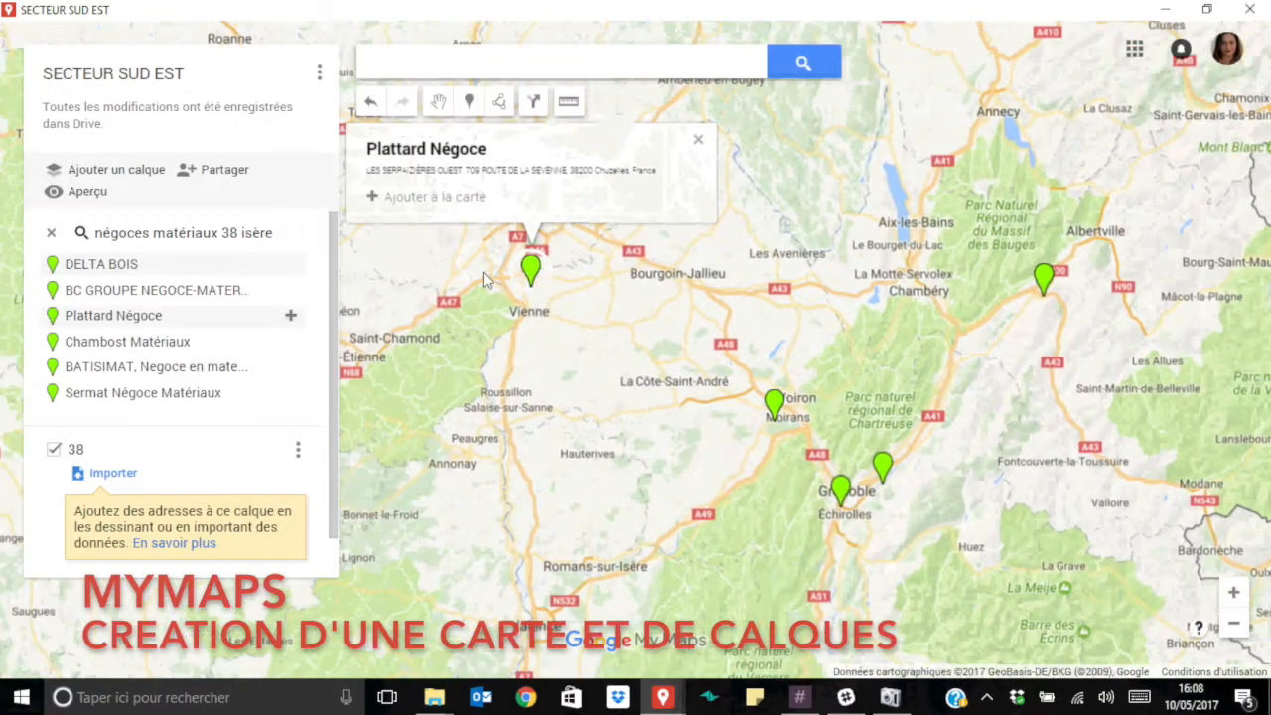
click(697, 141)
drag(800, 361, 716, 183)
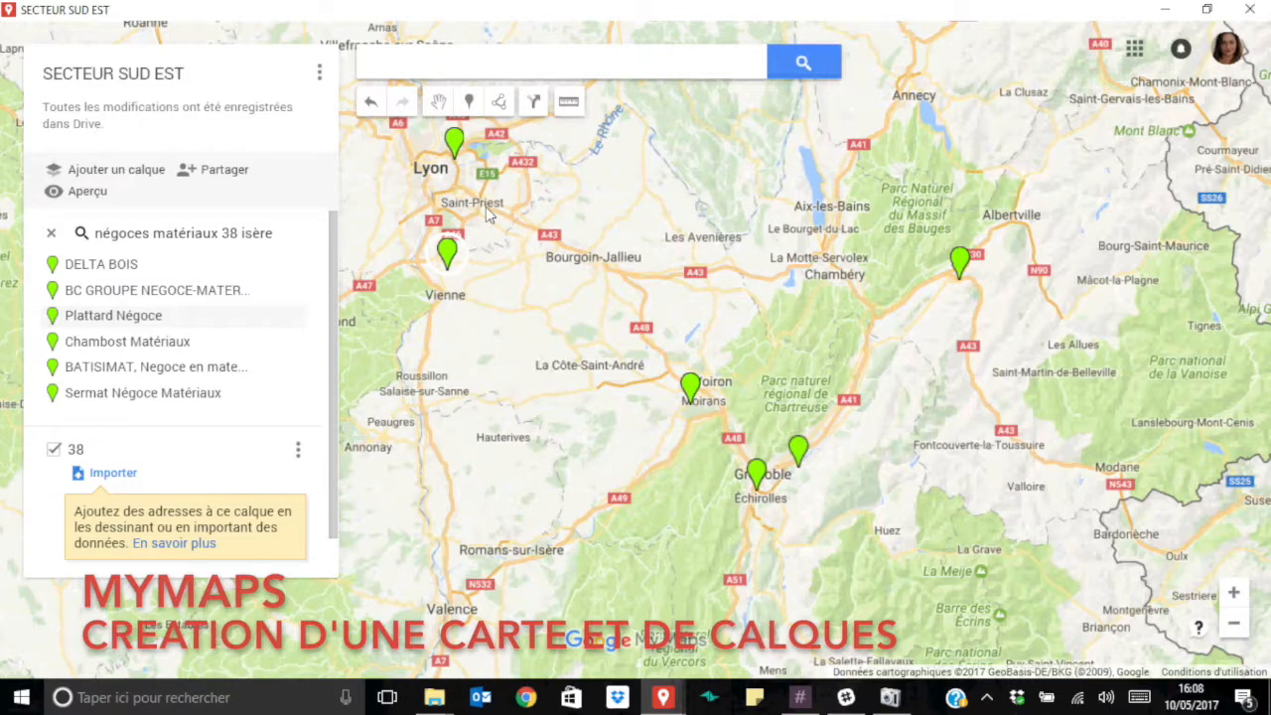
click(576, 76)
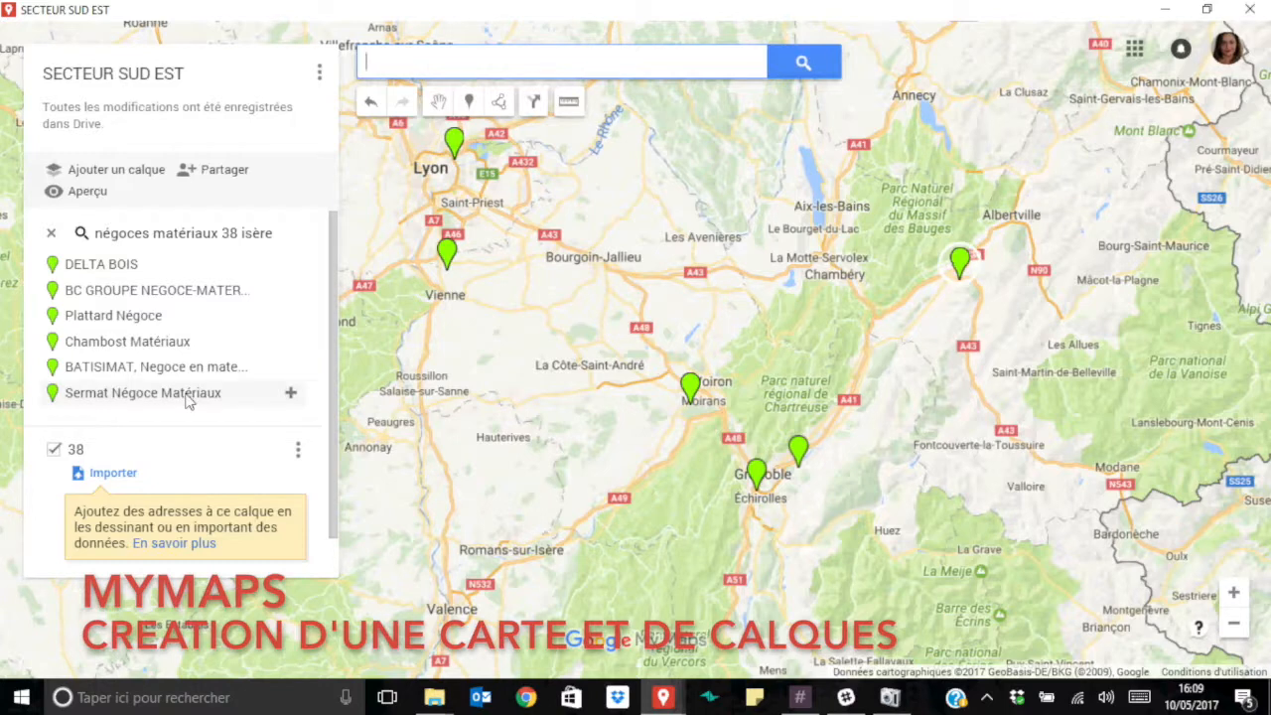
Step: Add a new layer to the map and name it 69
scroll(209, 448, down, 1)
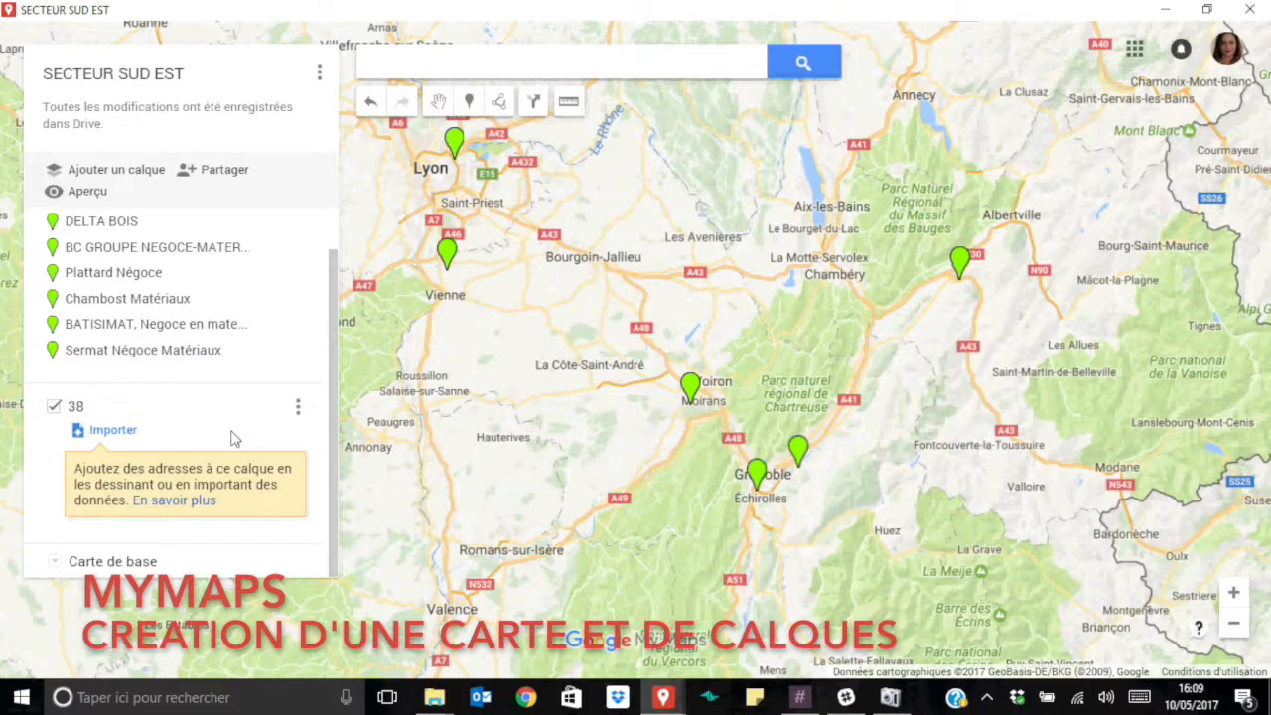
click(124, 176)
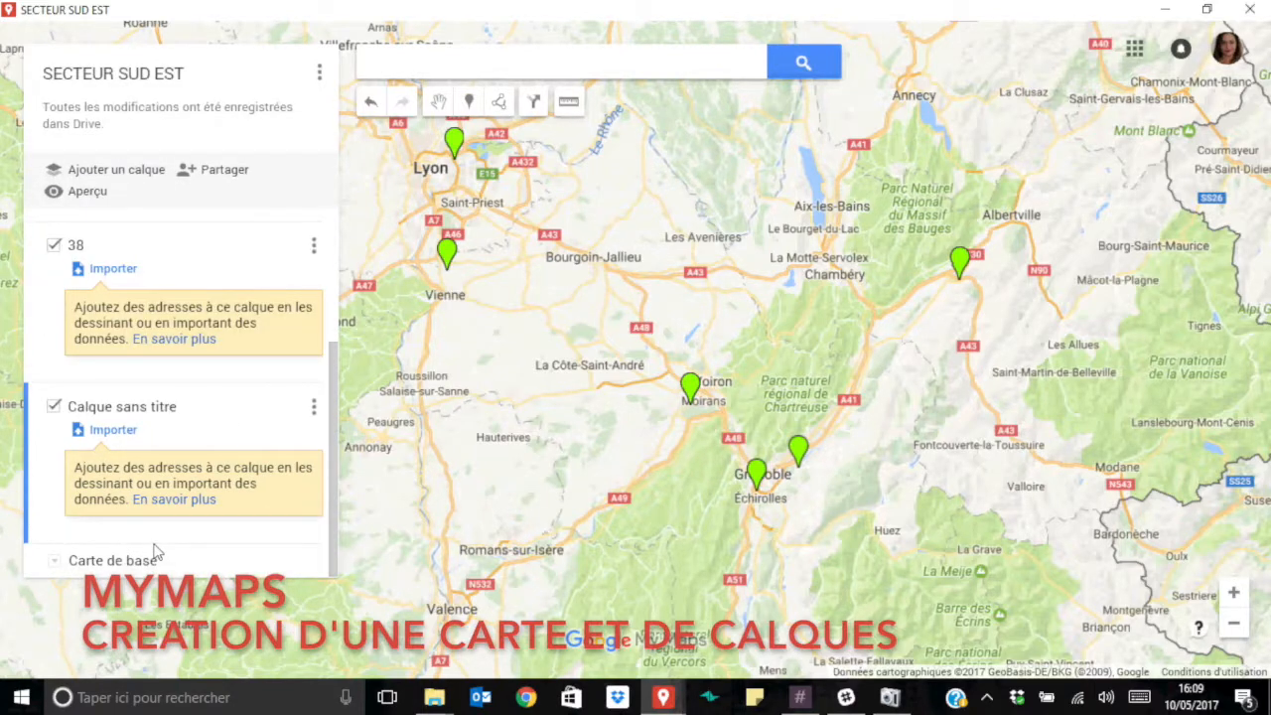
click(314, 407)
click(200, 452)
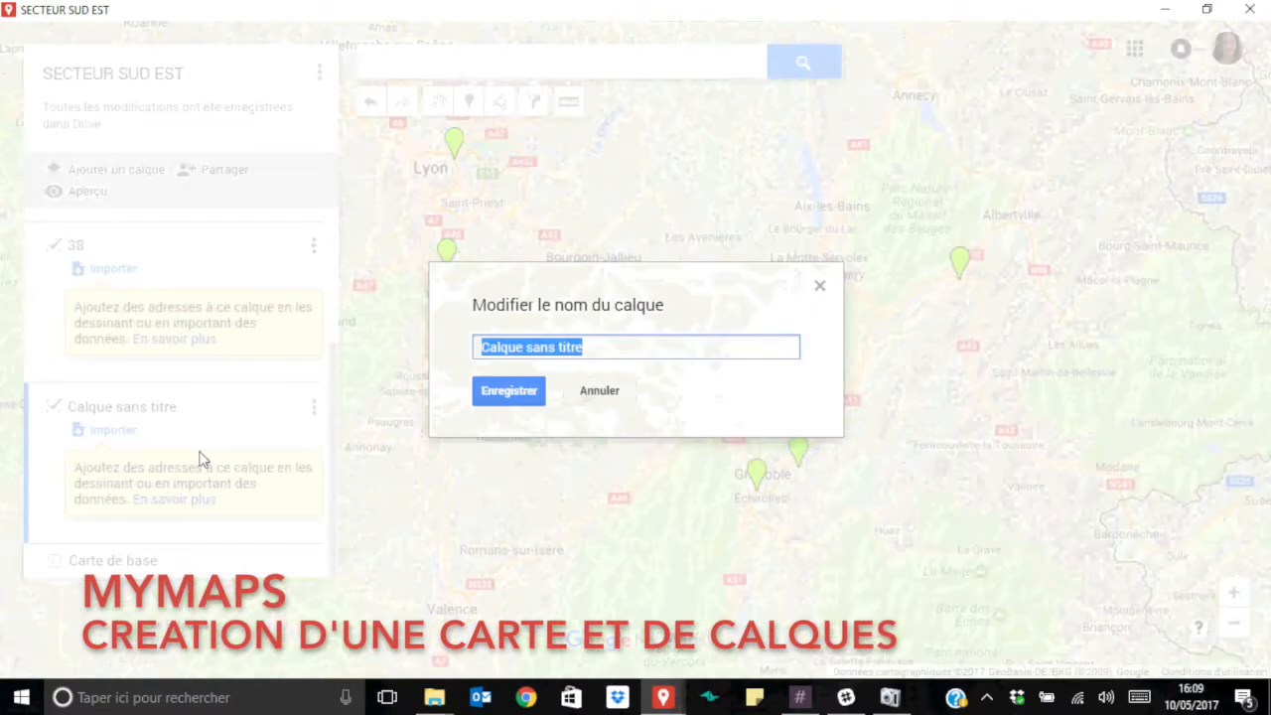
text(69)
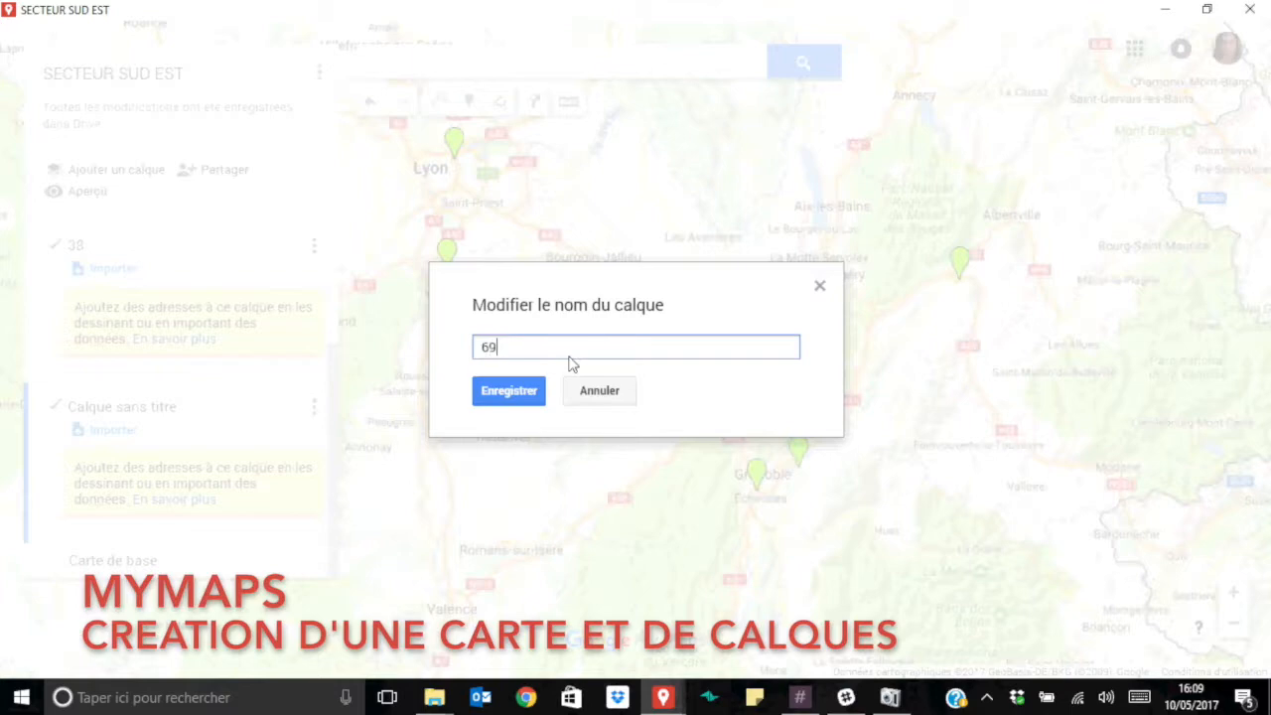
click(511, 400)
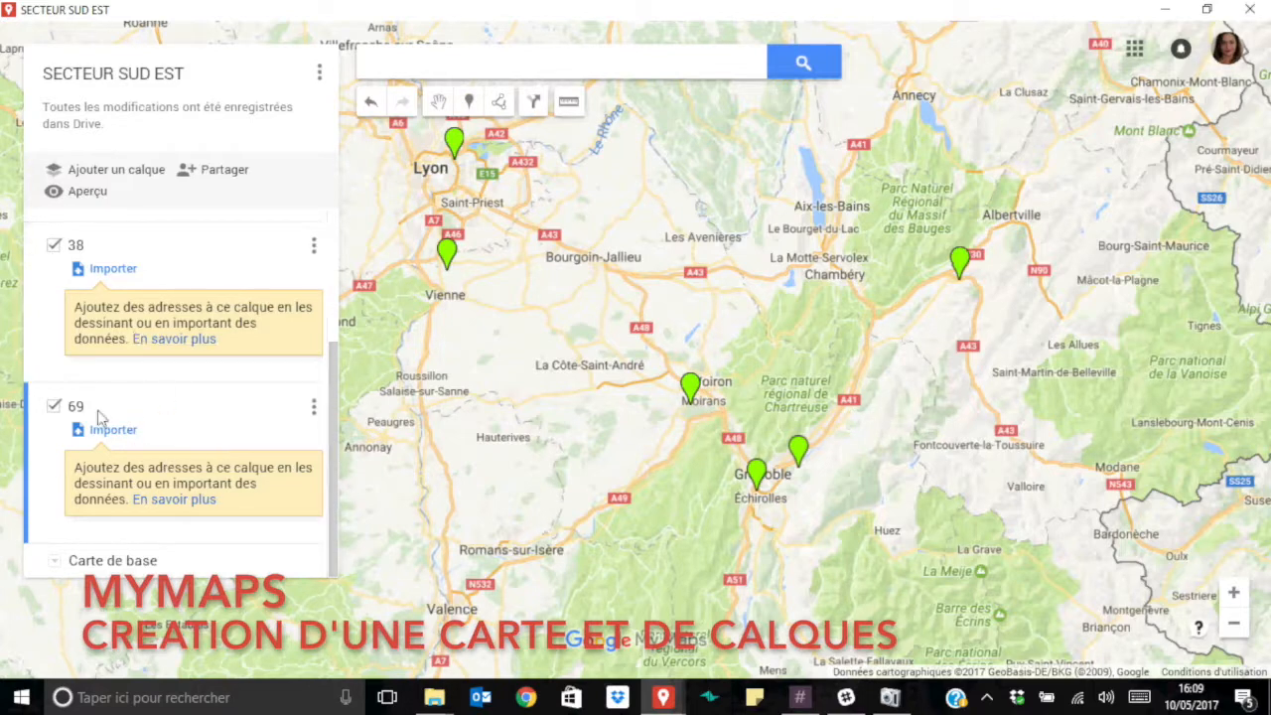
Step: Make layer 38 the active layer and add BC GROUPE NEGOCE-MATERIAUX-DISTRIBUTION to it from the search results
click(55, 316)
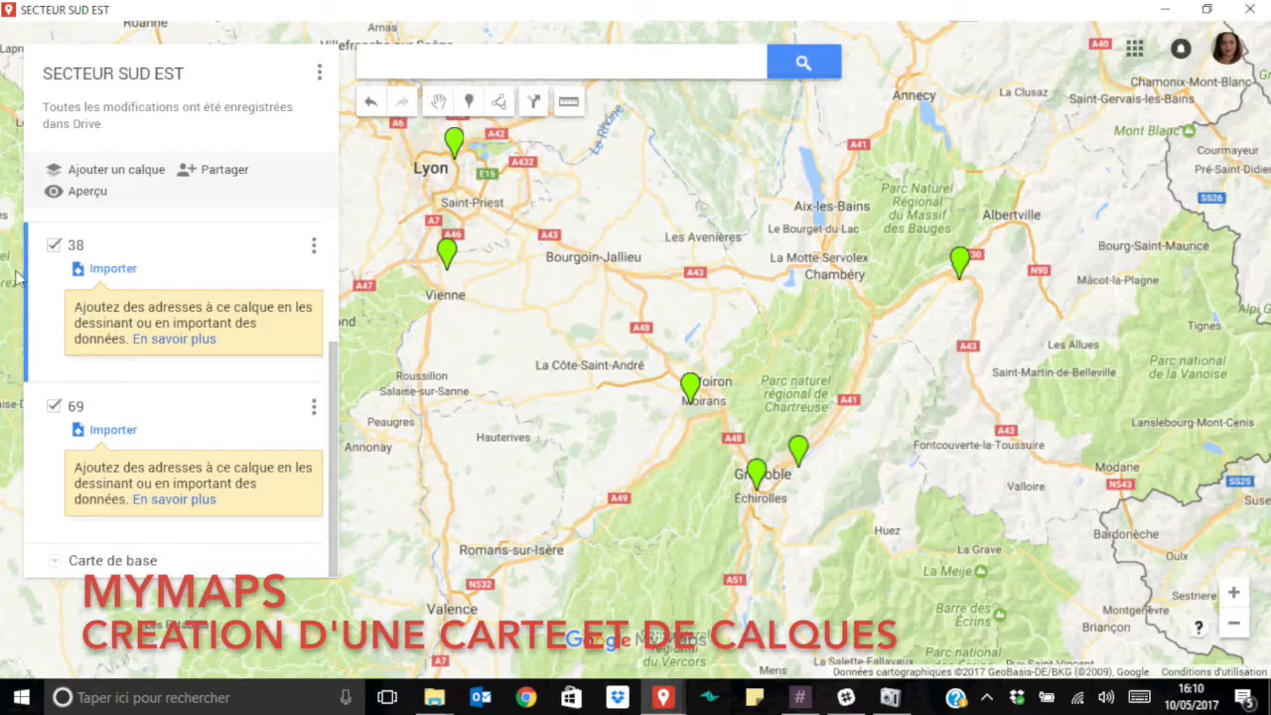
drag(21, 328, 19, 349)
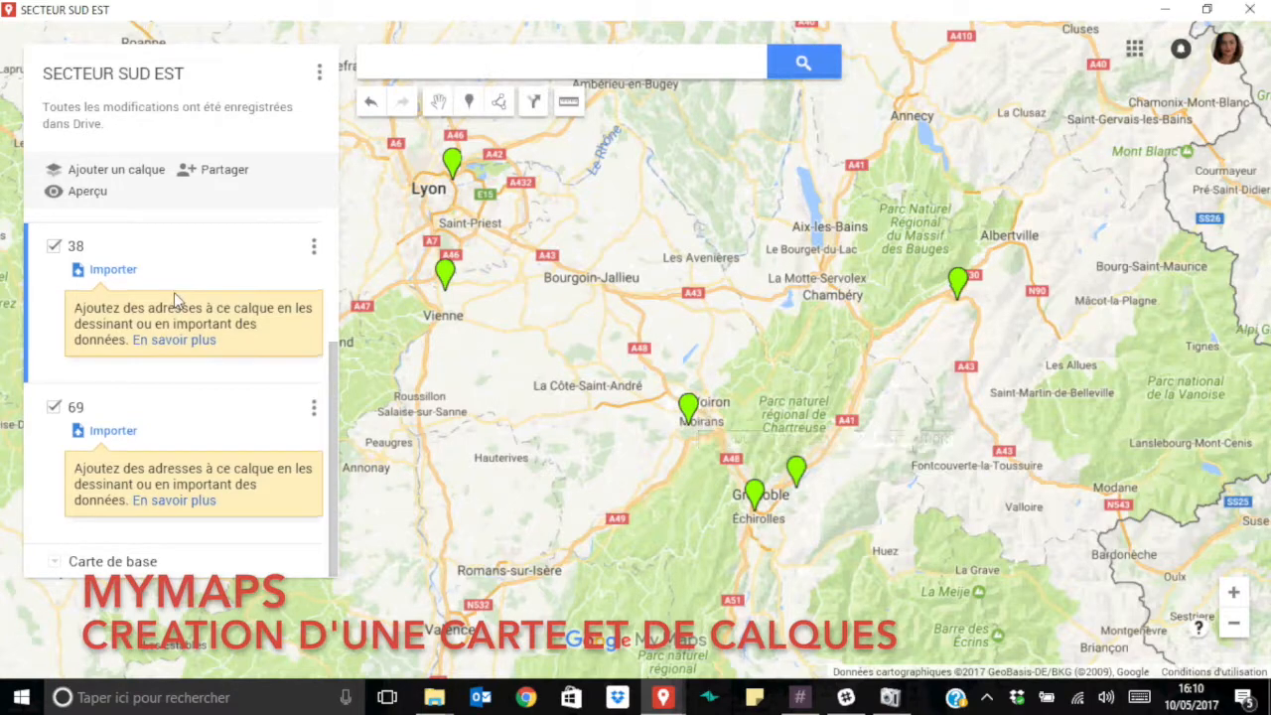
scroll(176, 301, up, 3)
scroll(176, 298, down, 3)
scroll(171, 293, up, 2)
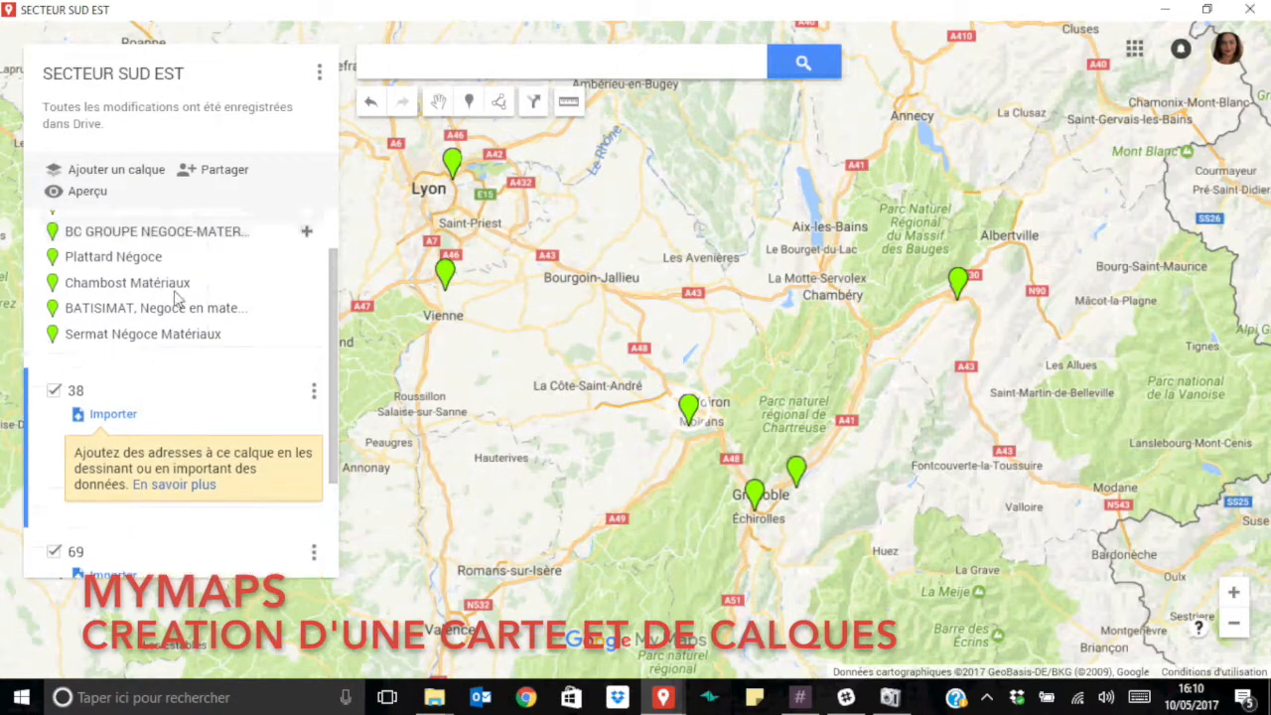
click(688, 409)
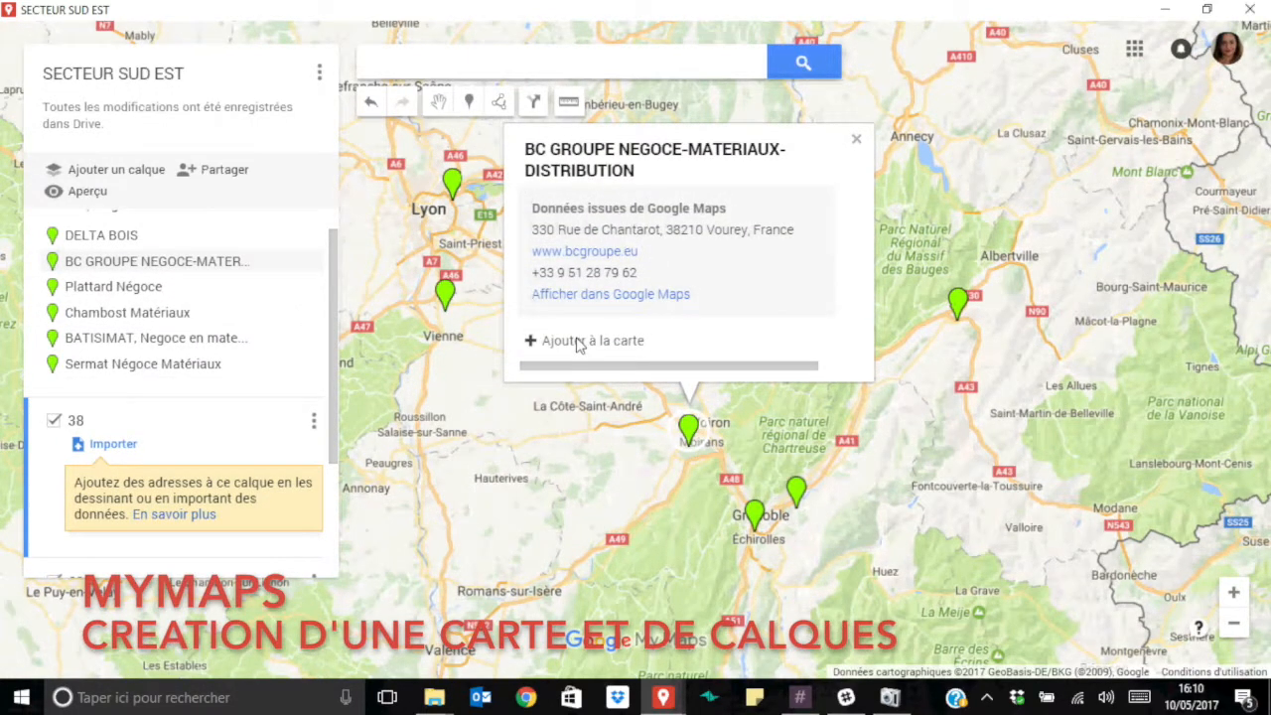
click(534, 341)
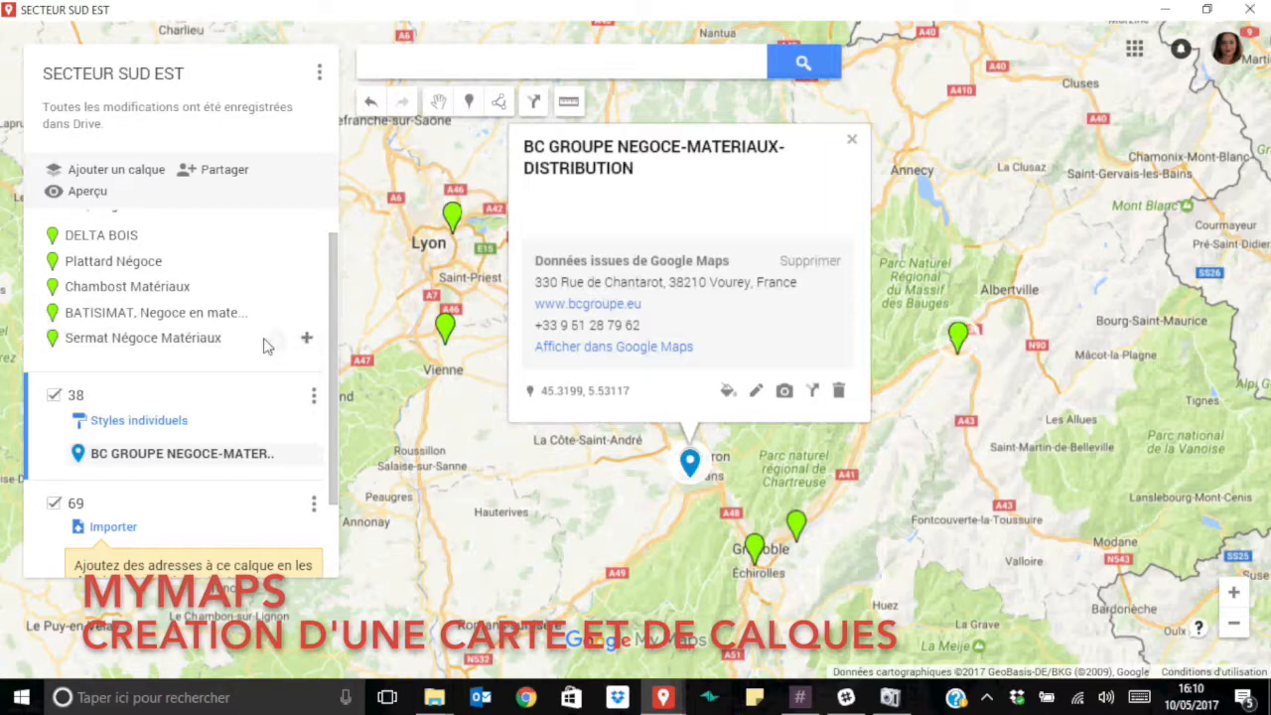
key(ctrl+a)
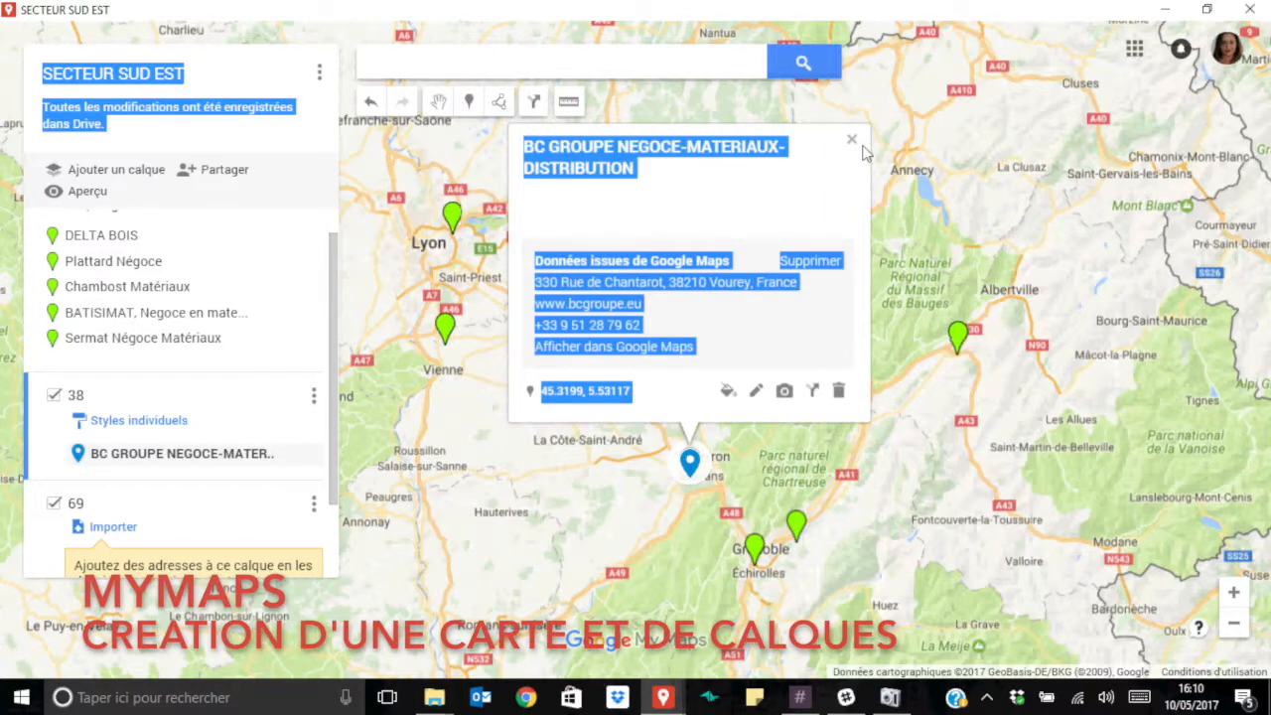
drag(487, 224, 855, 143)
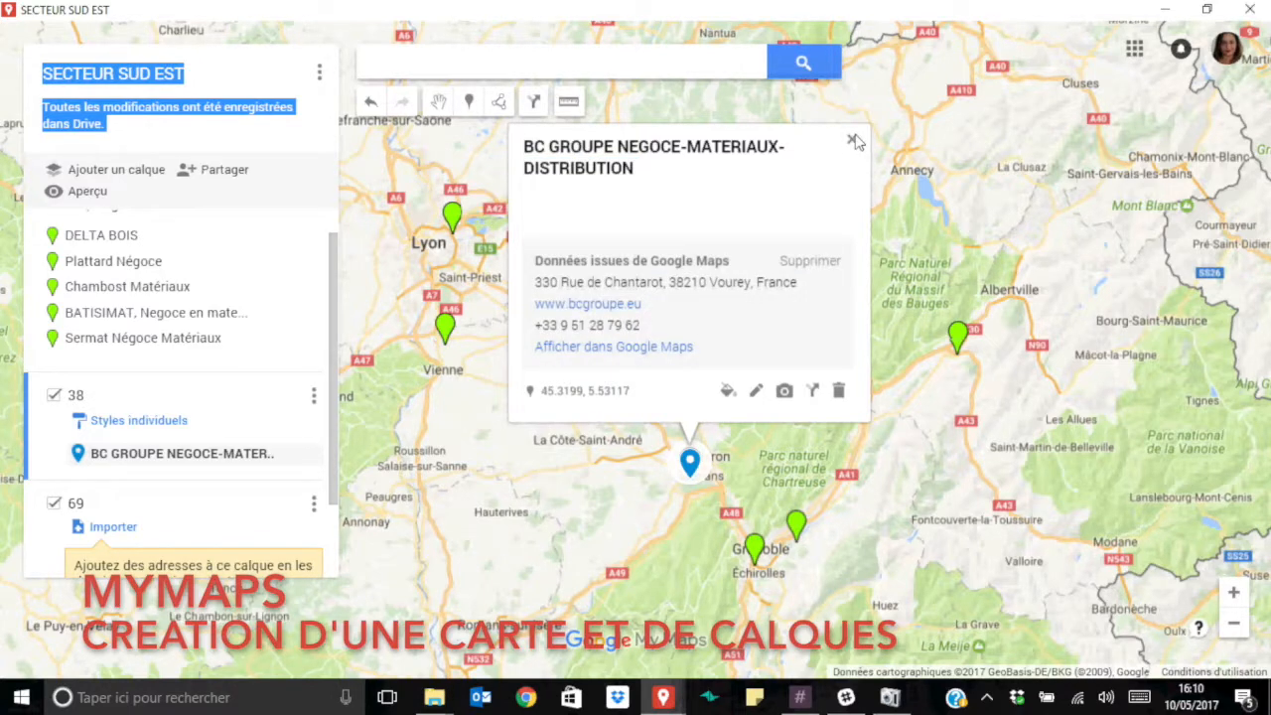
click(855, 143)
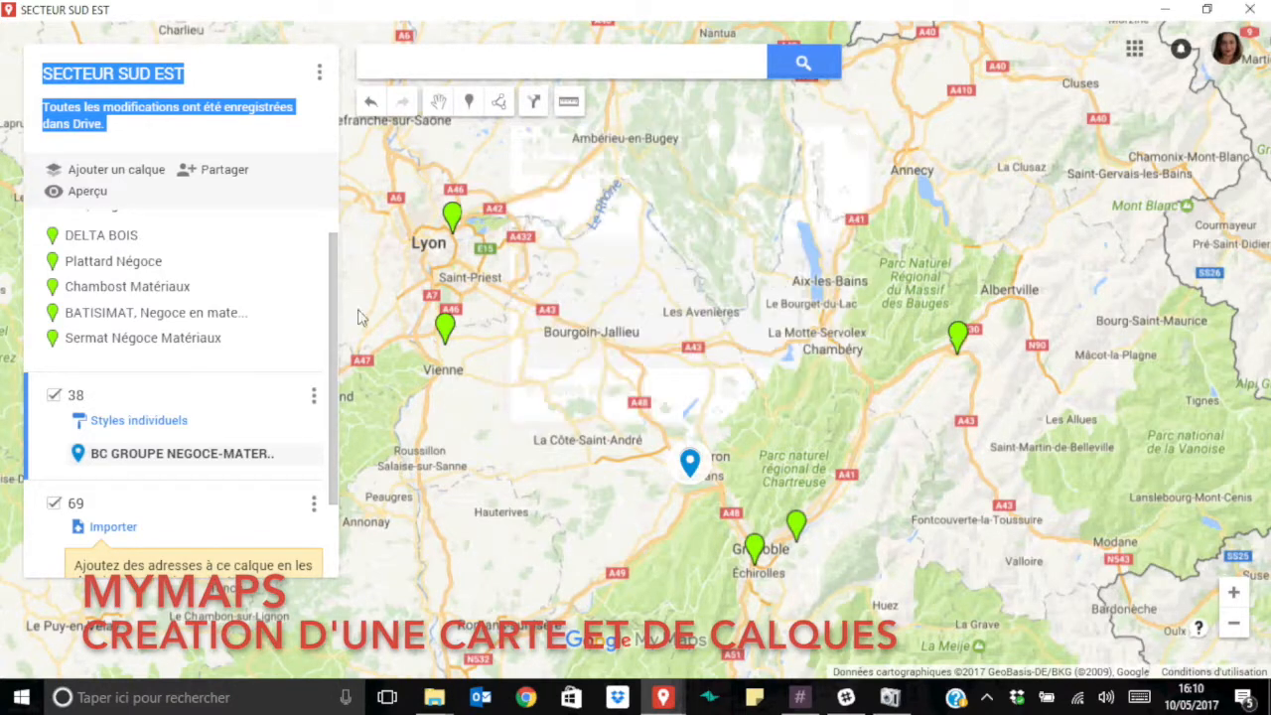
Step: Add Sermat Négoce Matériaux to layer 38 and delete that place from the layer again
click(307, 339)
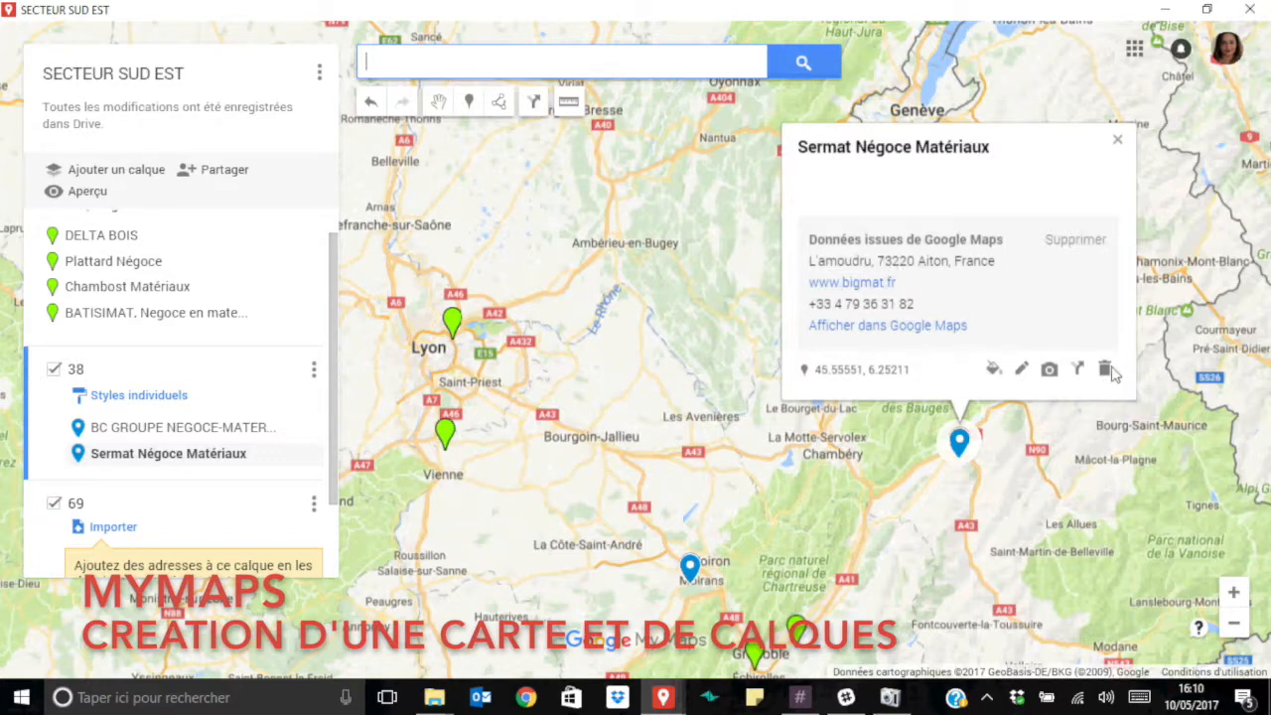
click(1105, 368)
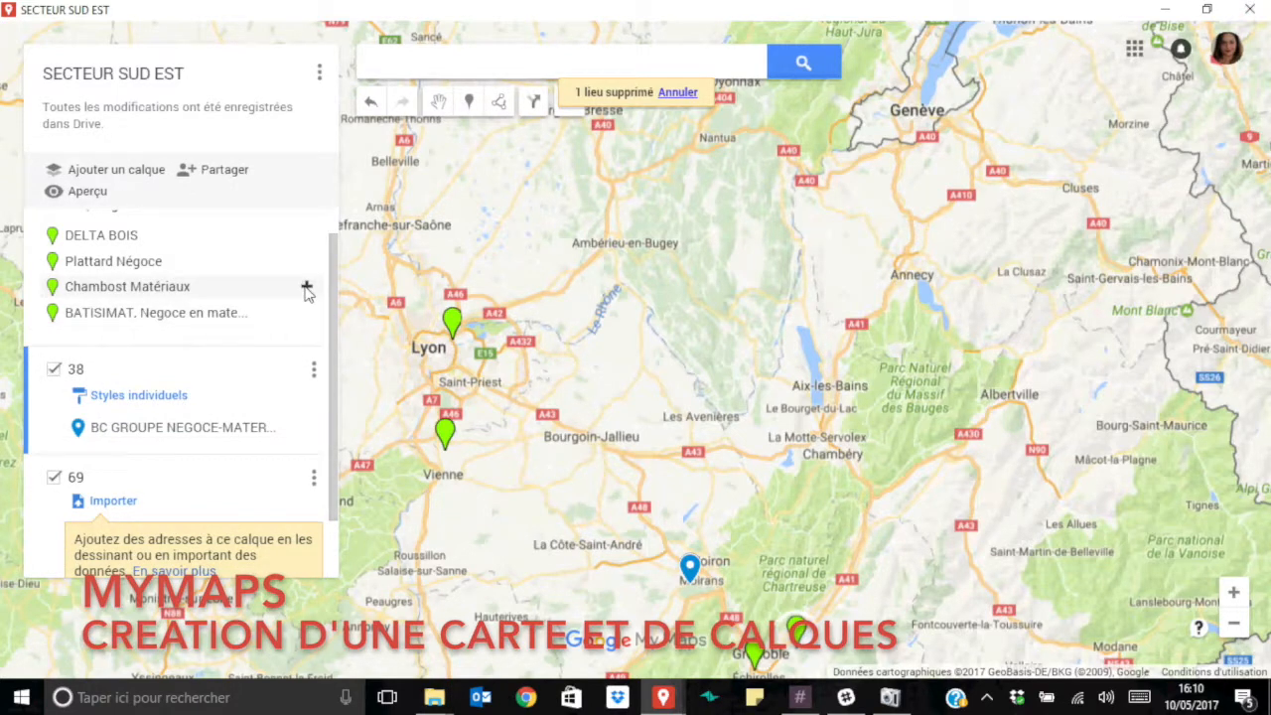
Step: Add the search results Chambost Matériaux, DELTA BOIS and Plattard Négoce to layer 38
drag(306, 291, 179, 427)
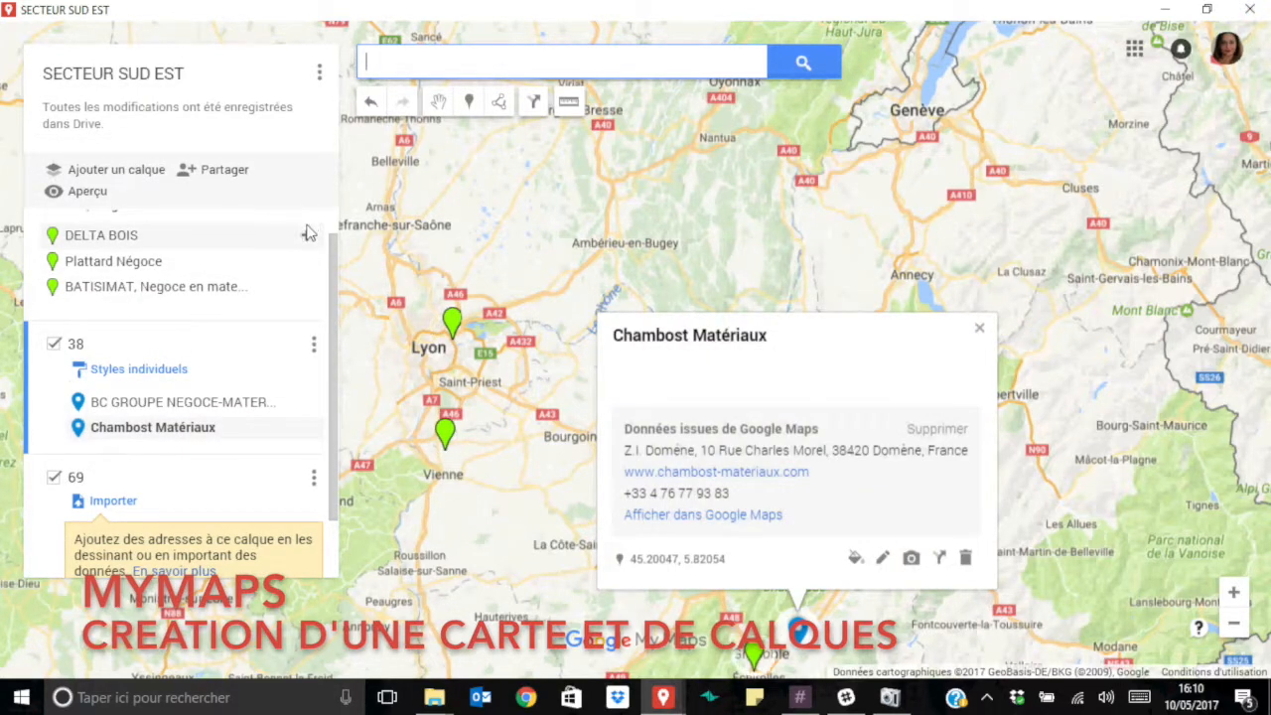
click(307, 235)
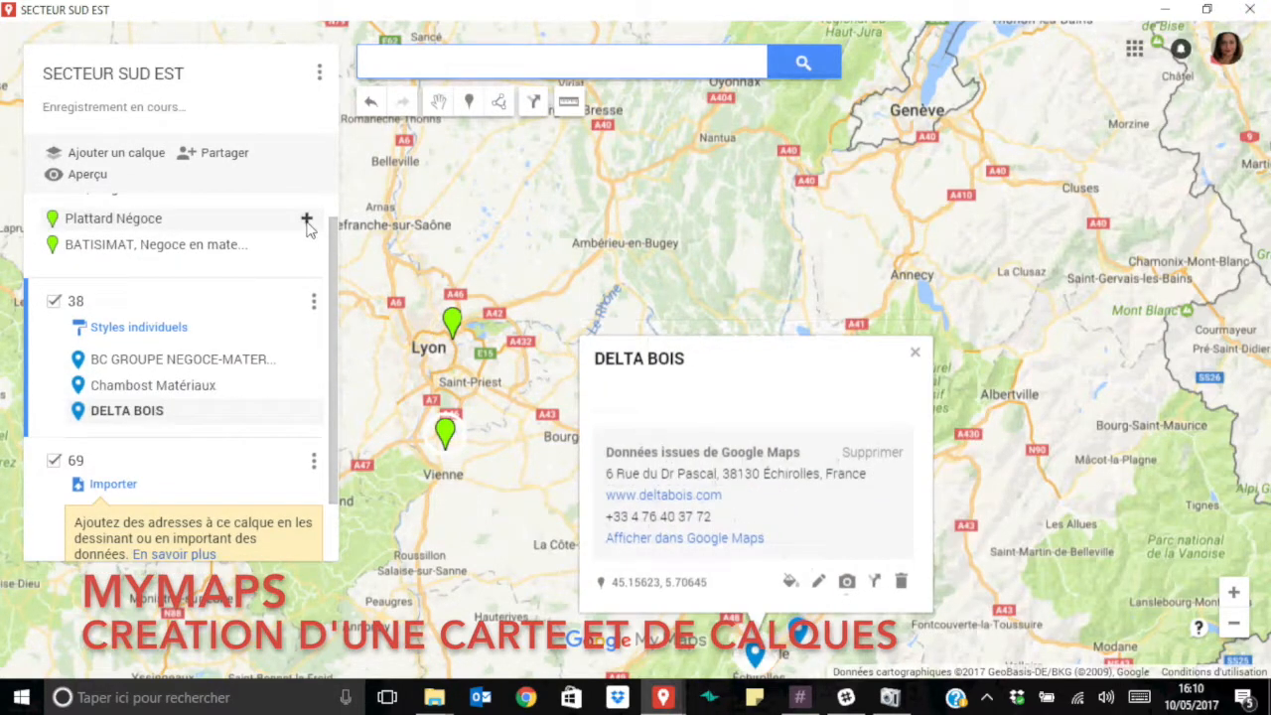
click(306, 227)
drag(879, 508, 853, 266)
click(697, 308)
scroll(693, 298, up, 1)
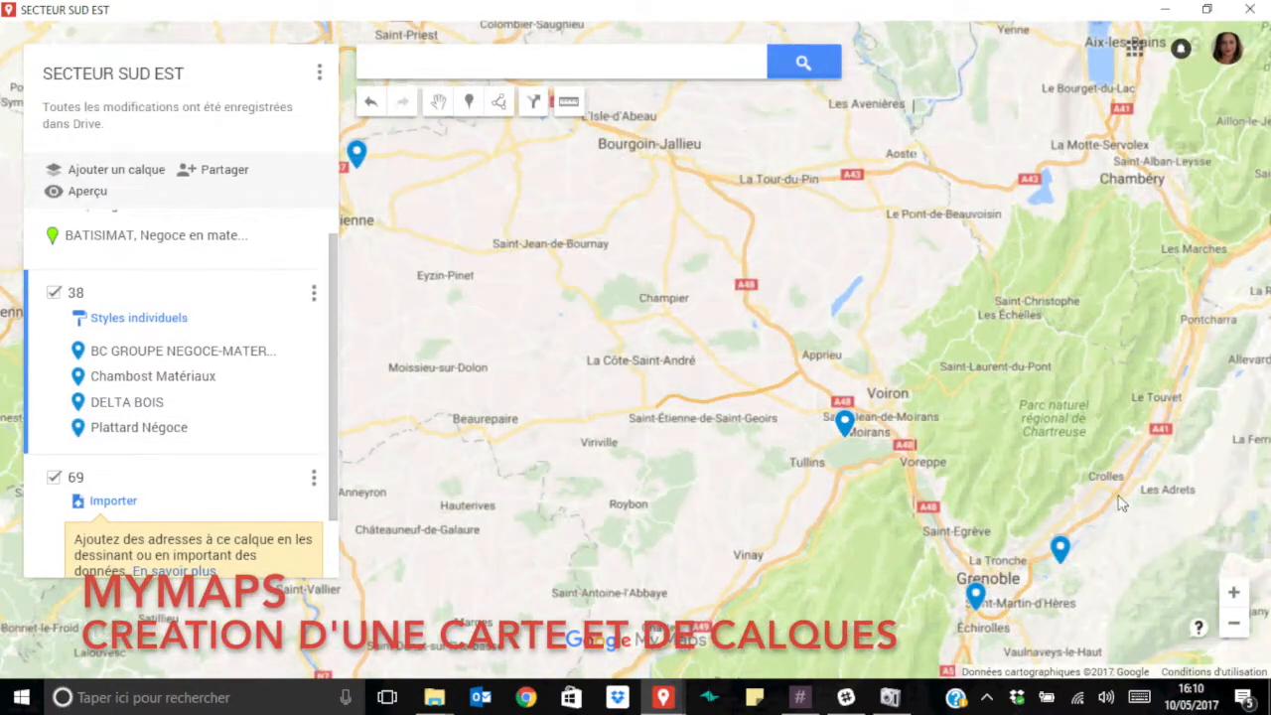
drag(983, 395, 1081, 404)
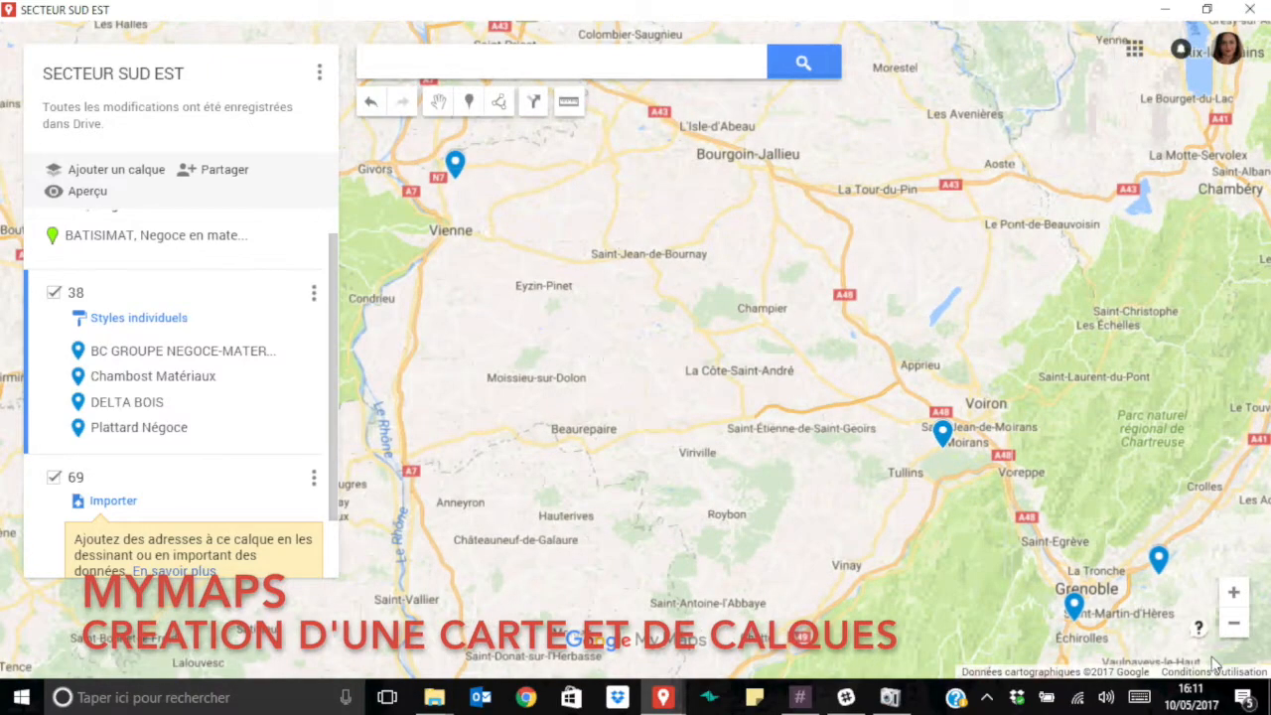
Step: Make layer 69 the active layer and add the search result BATISIMAT, Negoce en materiaux near Lyon to it
click(1234, 626)
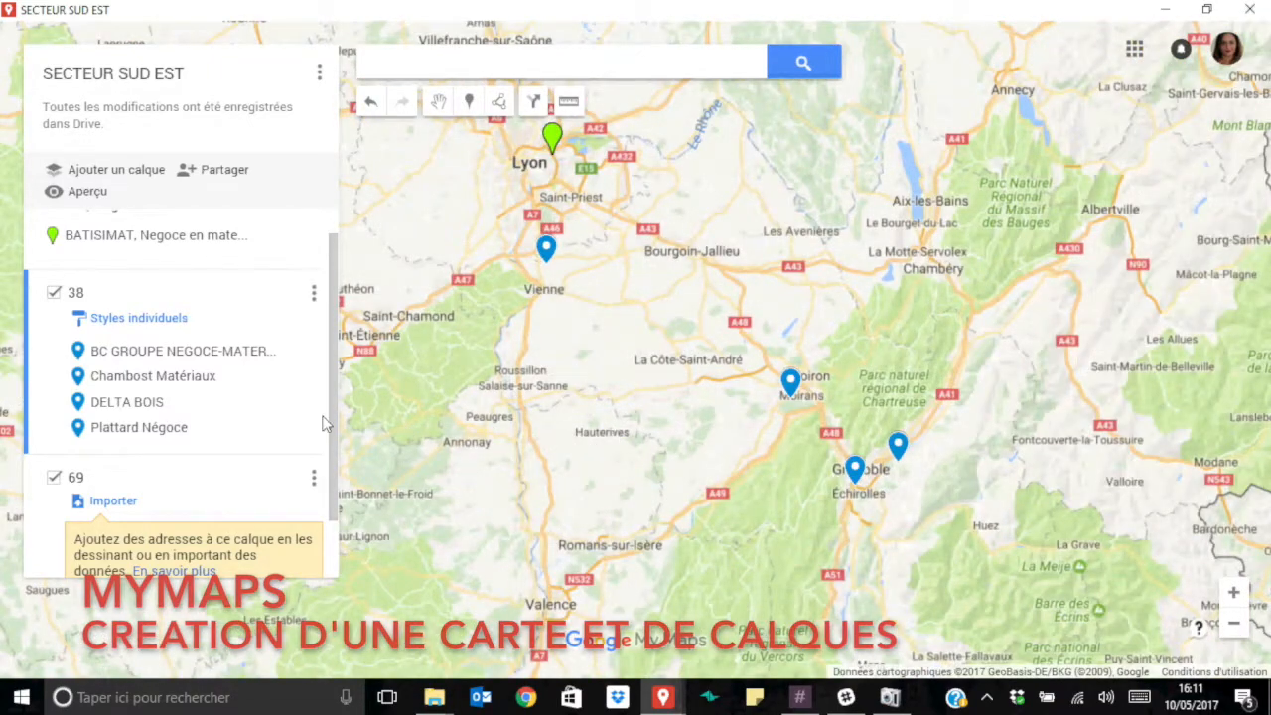
drag(620, 150, 661, 315)
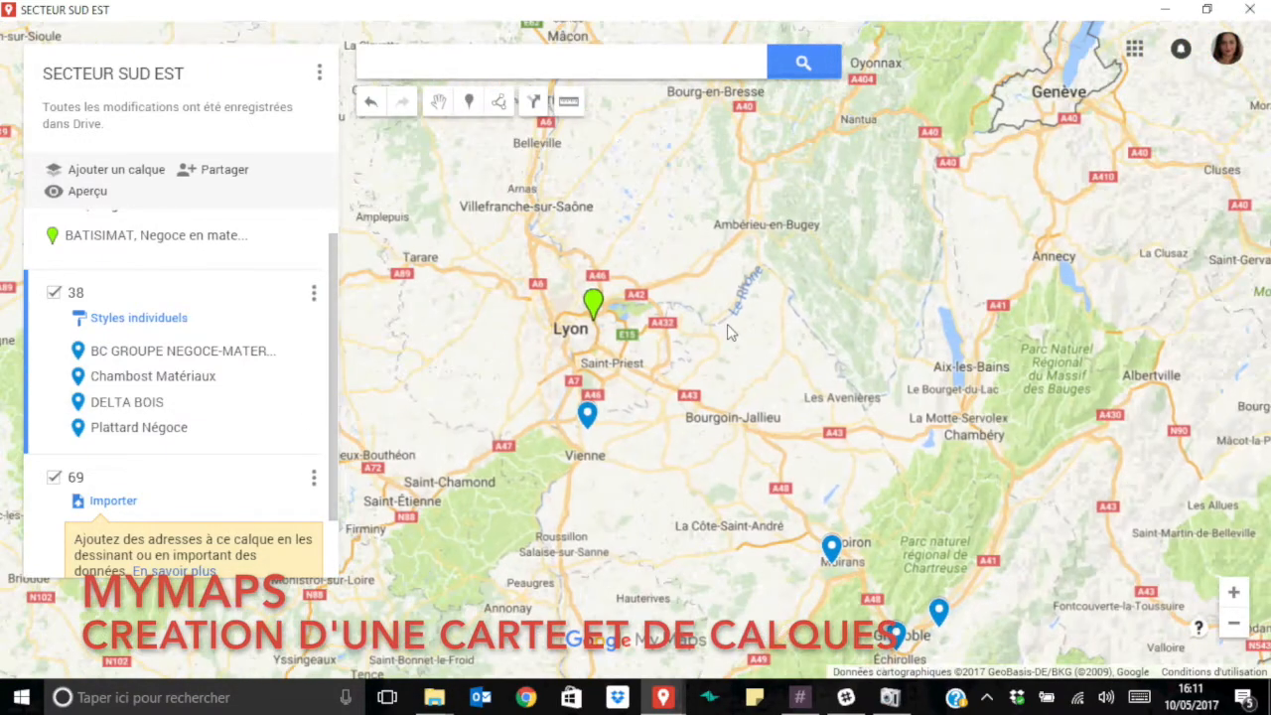
click(597, 308)
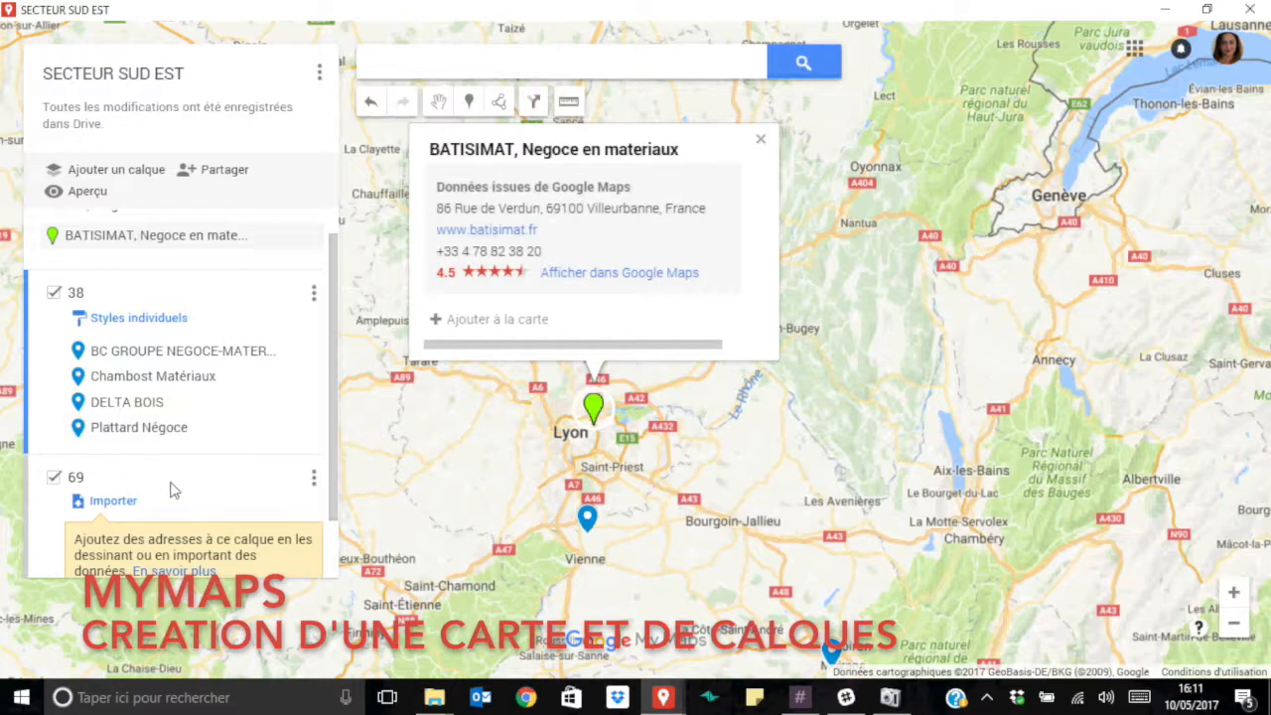
click(40, 517)
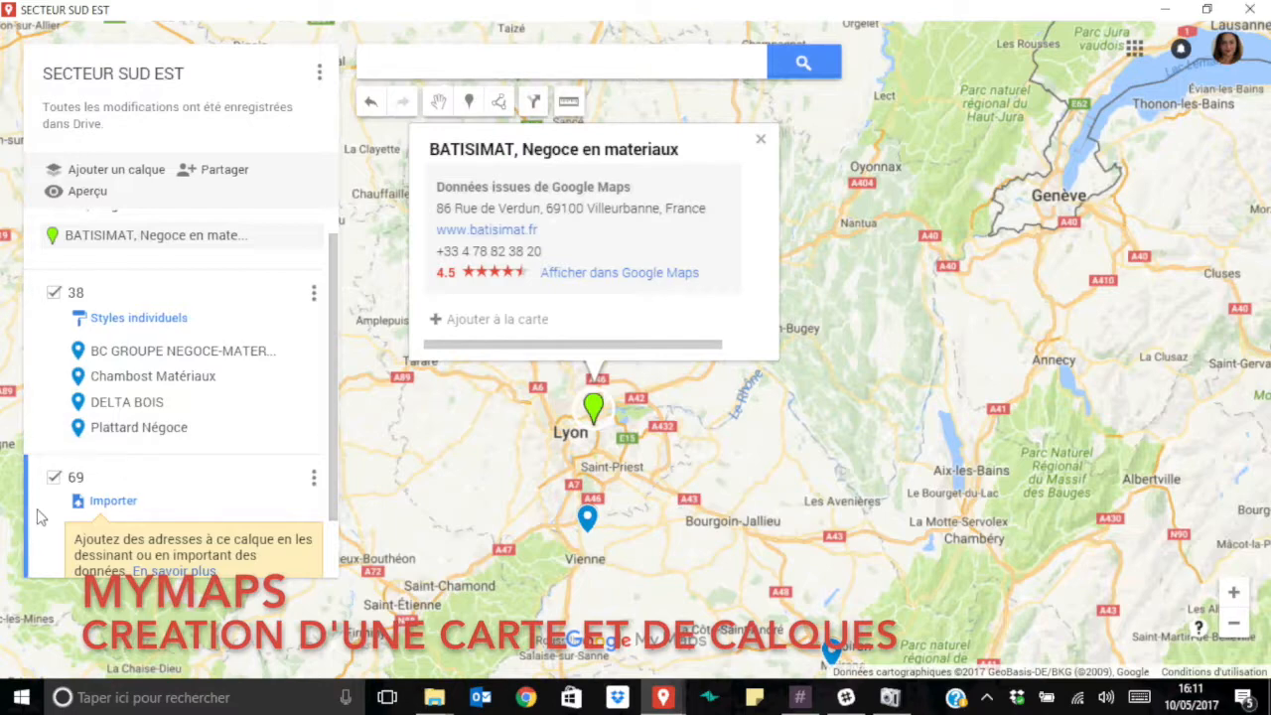
key(ctrl+plus)
key(ctrl+plus)
key(ctrl+plus)
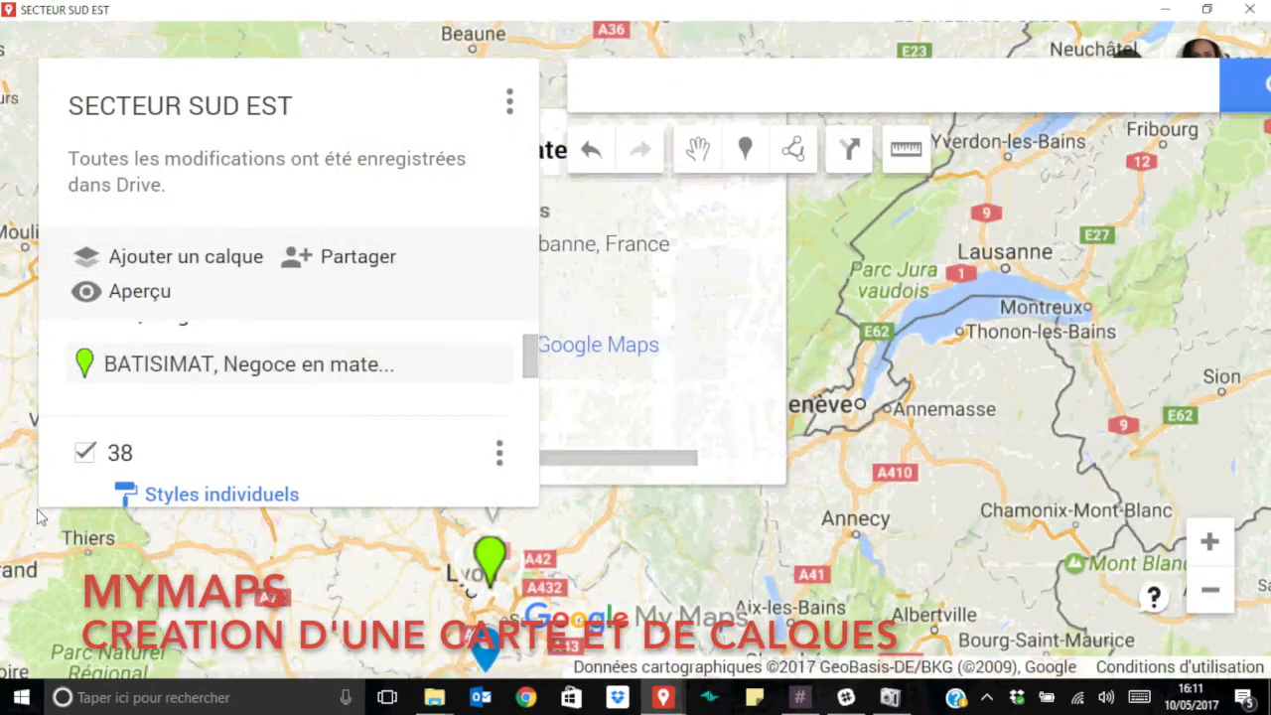
key(ctrl+minus)
key(ctrl+minus)
key(ctrl+minus)
key(ctrl+minus)
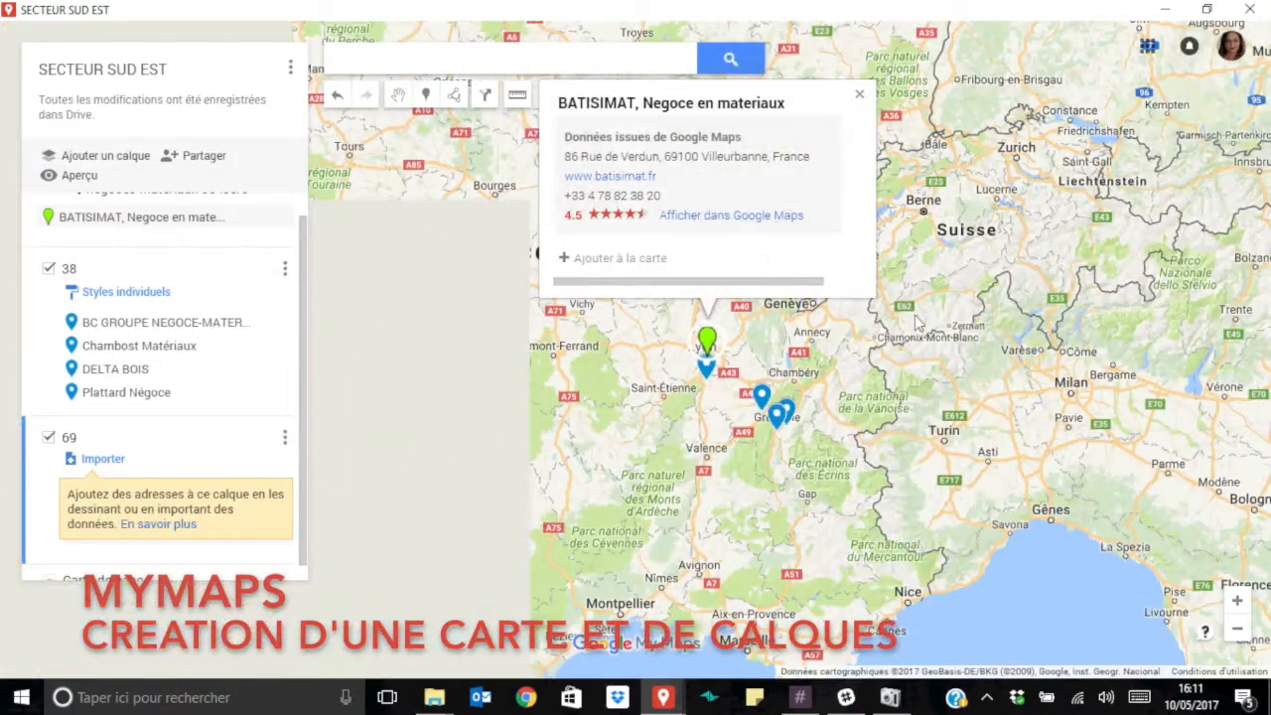
scroll(917, 323, up, 1)
drag(775, 358, 958, 355)
click(656, 282)
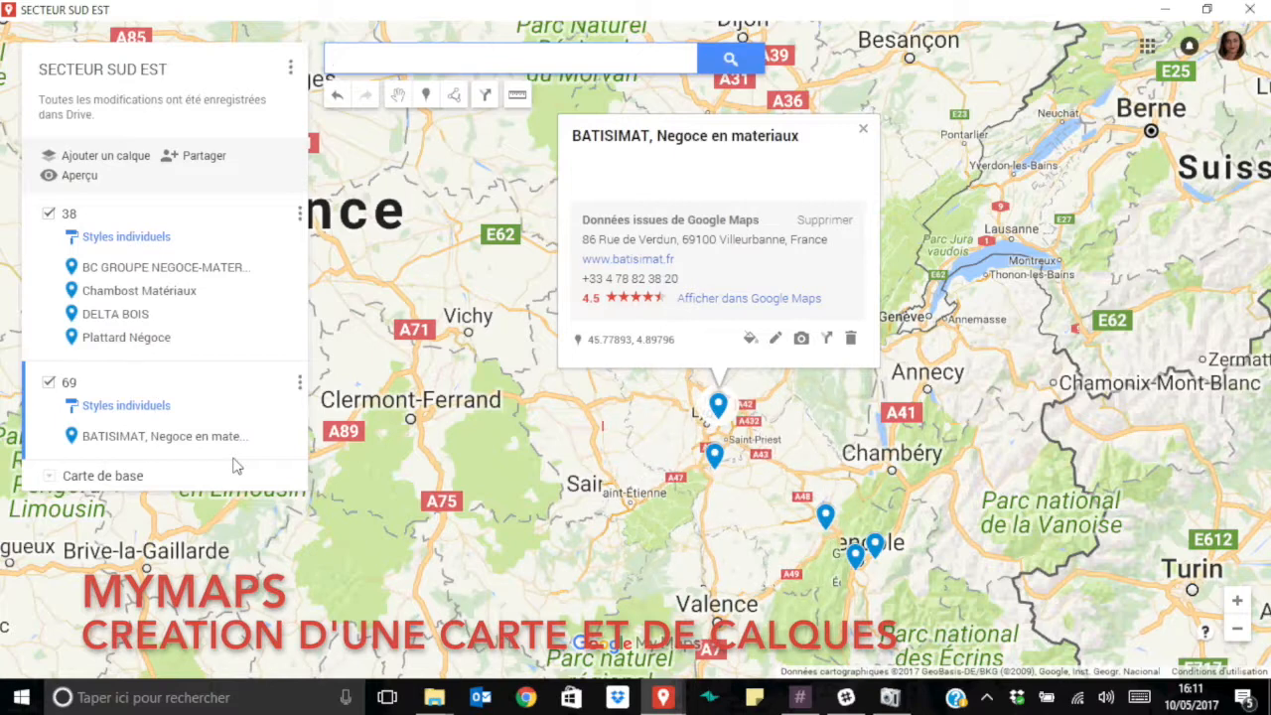
click(863, 132)
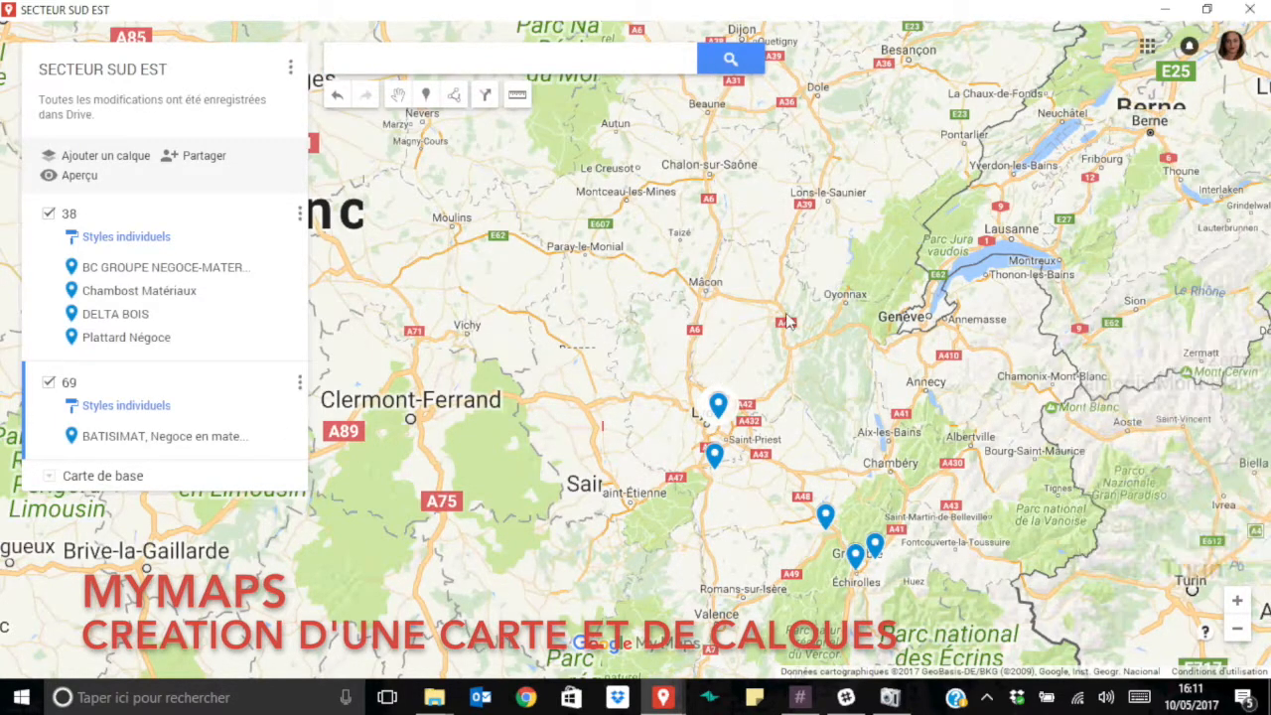
Step: Search the map for NEGOCES CARRELAGE RHONE with the Lyon–Grenoble area in view
drag(820, 349, 789, 249)
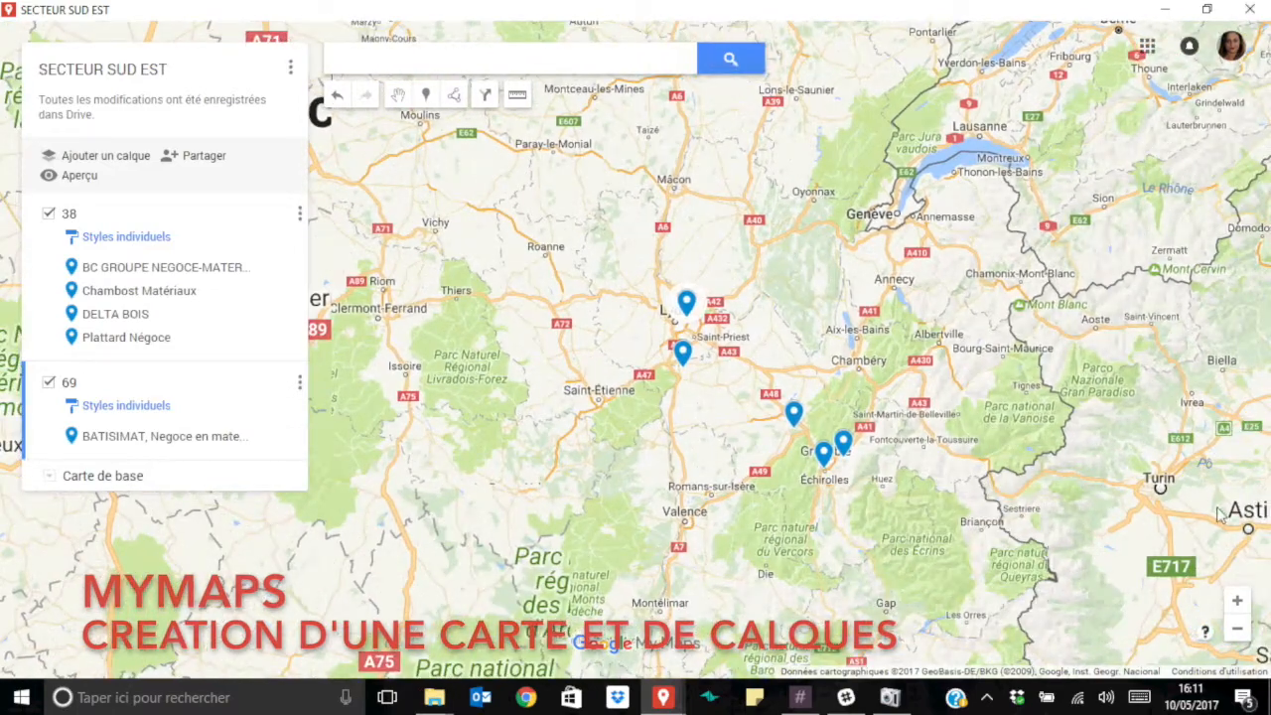
click(1238, 600)
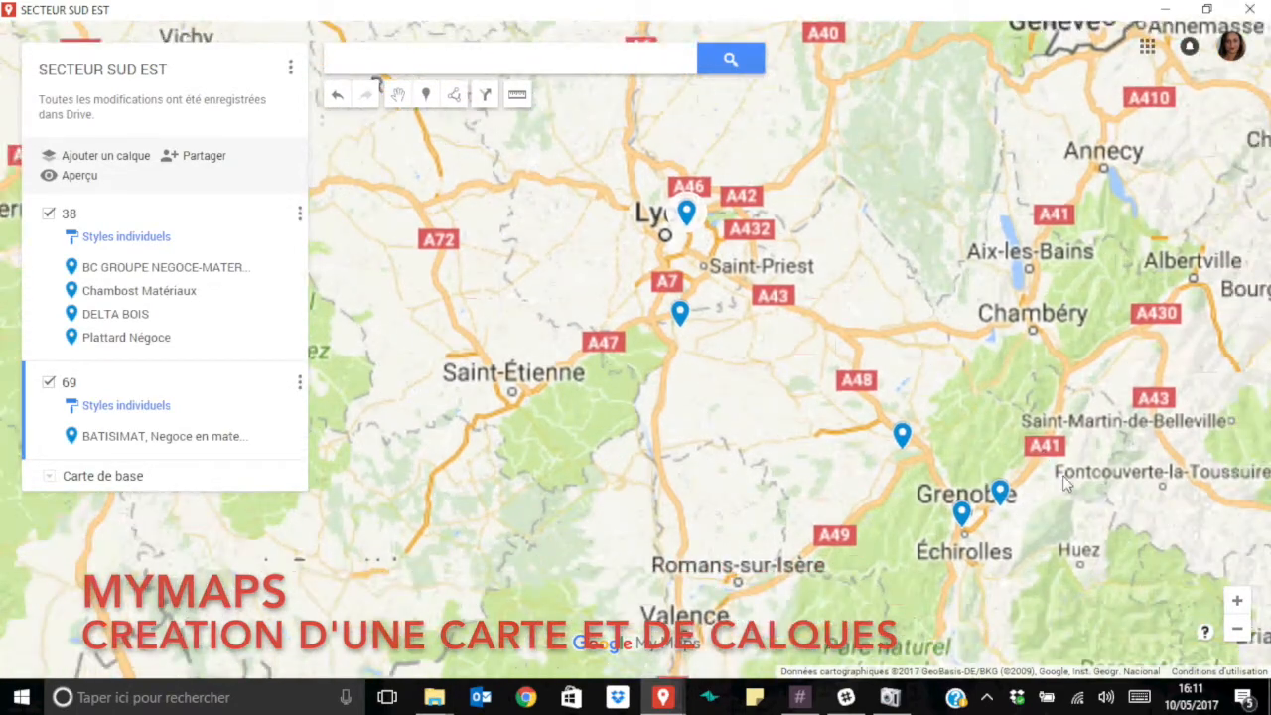
drag(1064, 483, 1036, 464)
drag(888, 360, 818, 394)
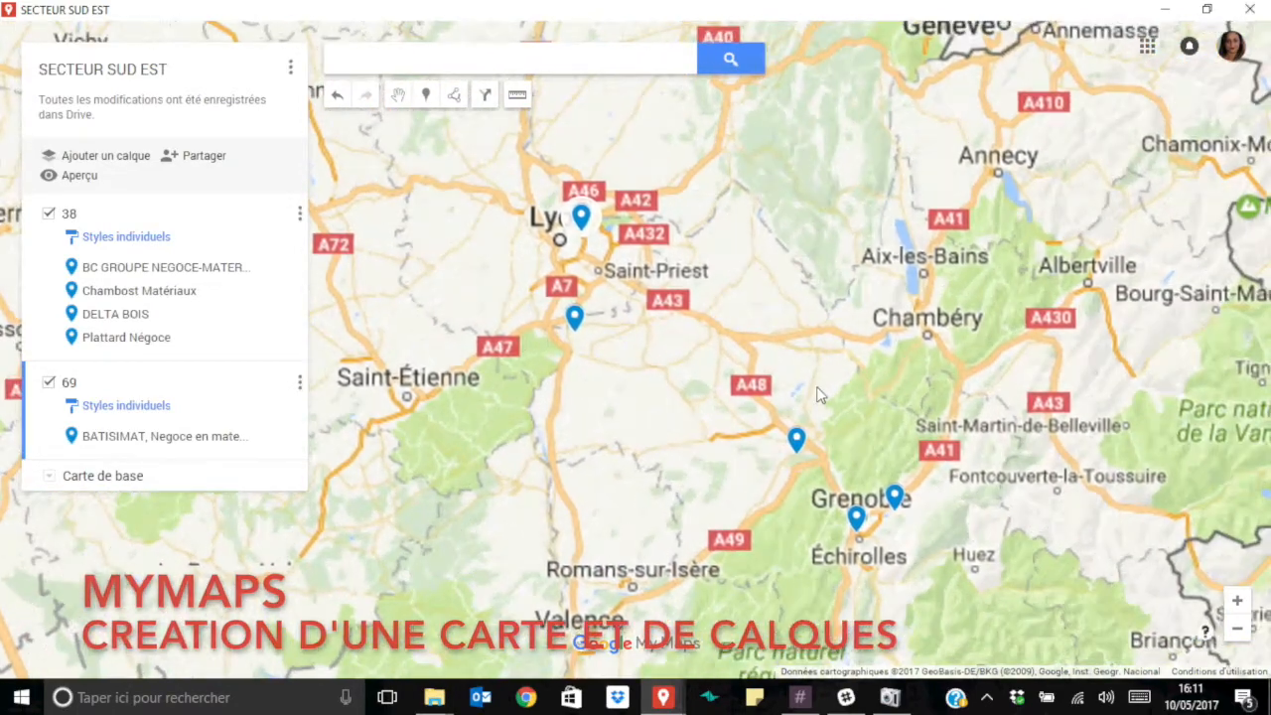
click(488, 58)
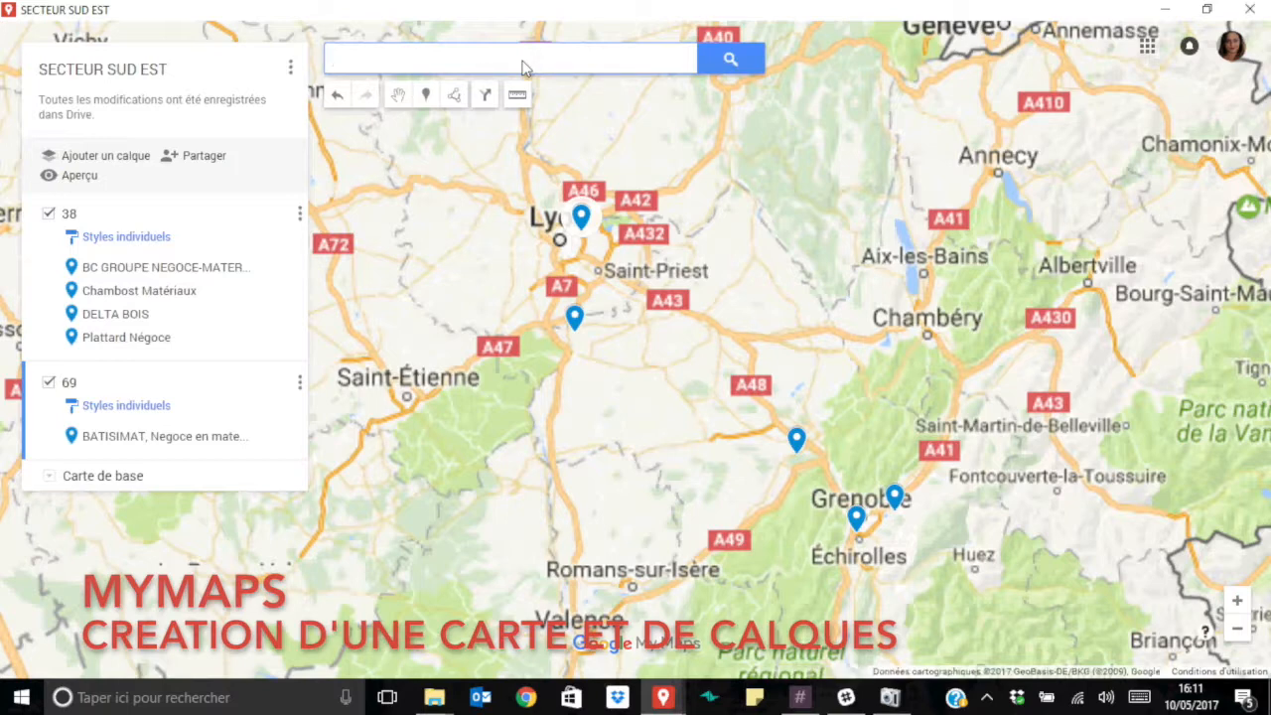
text(NEGOCES )
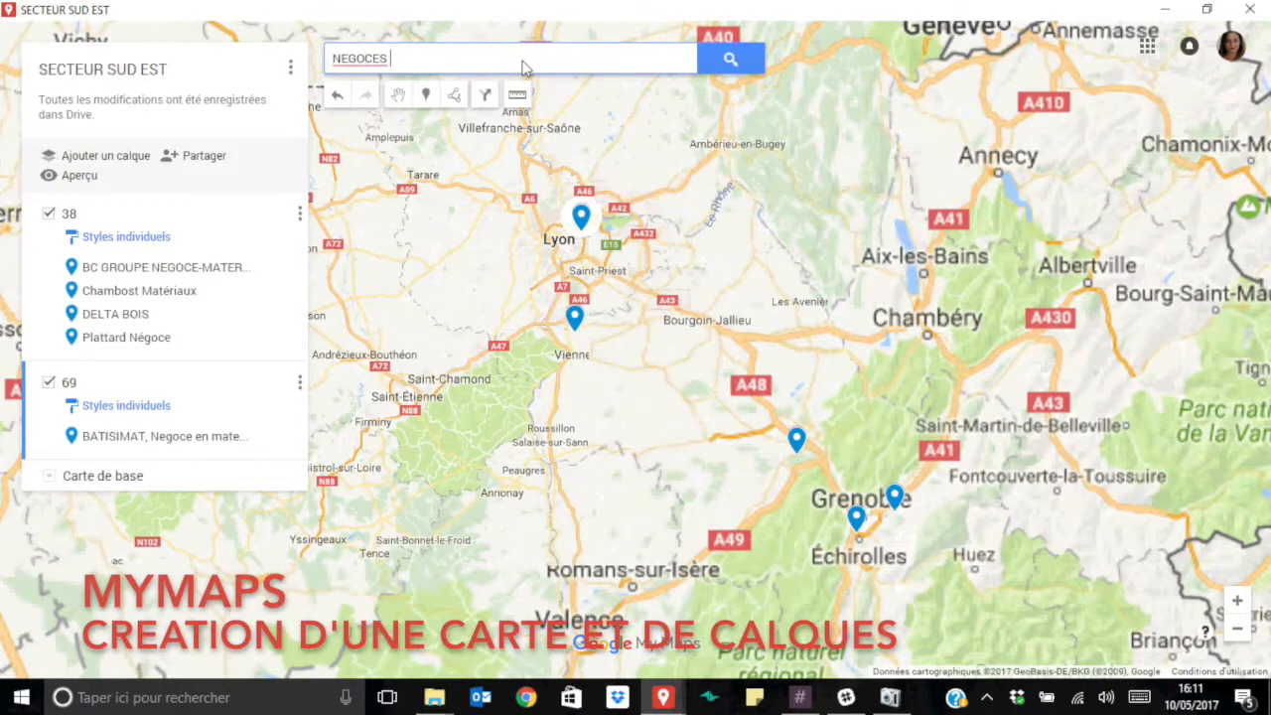
text(CARRELAGE )
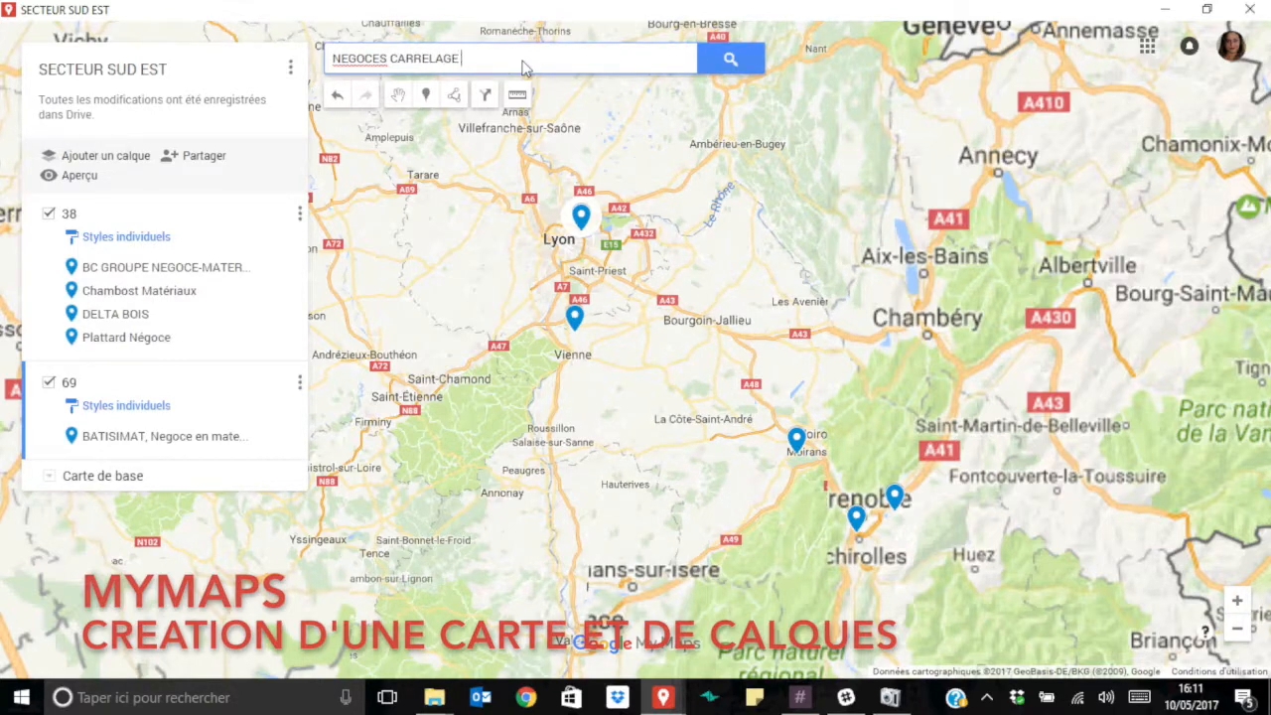
text(RH)
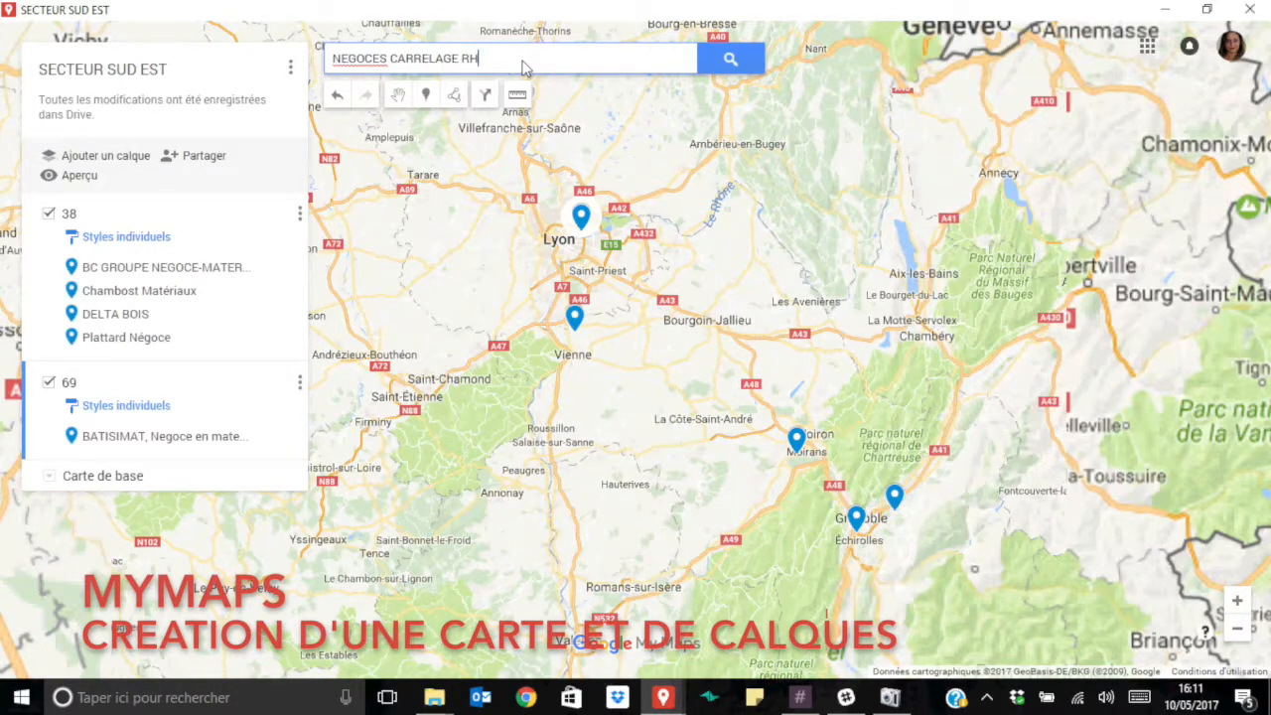
text(ONE)
key(Return)
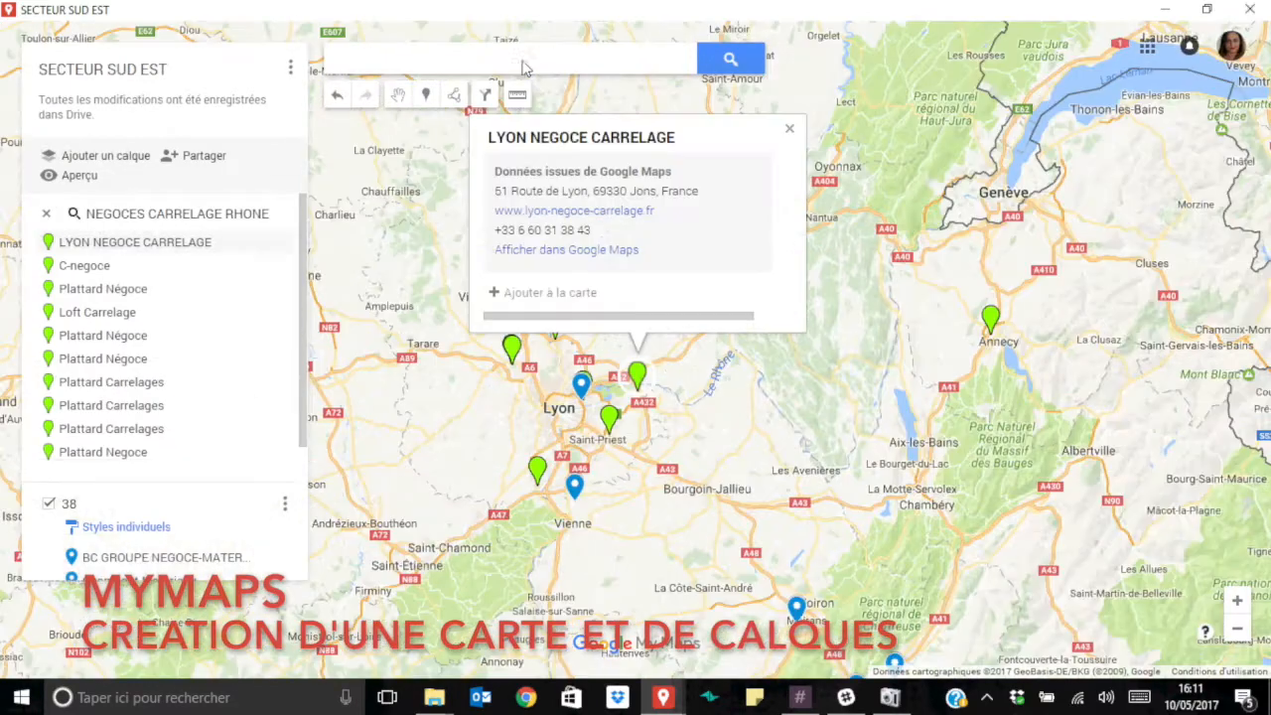
Step: Add the search result LYON NEGOCE CARRELAGE to layer 69 and colour its marker orange
drag(755, 407, 906, 363)
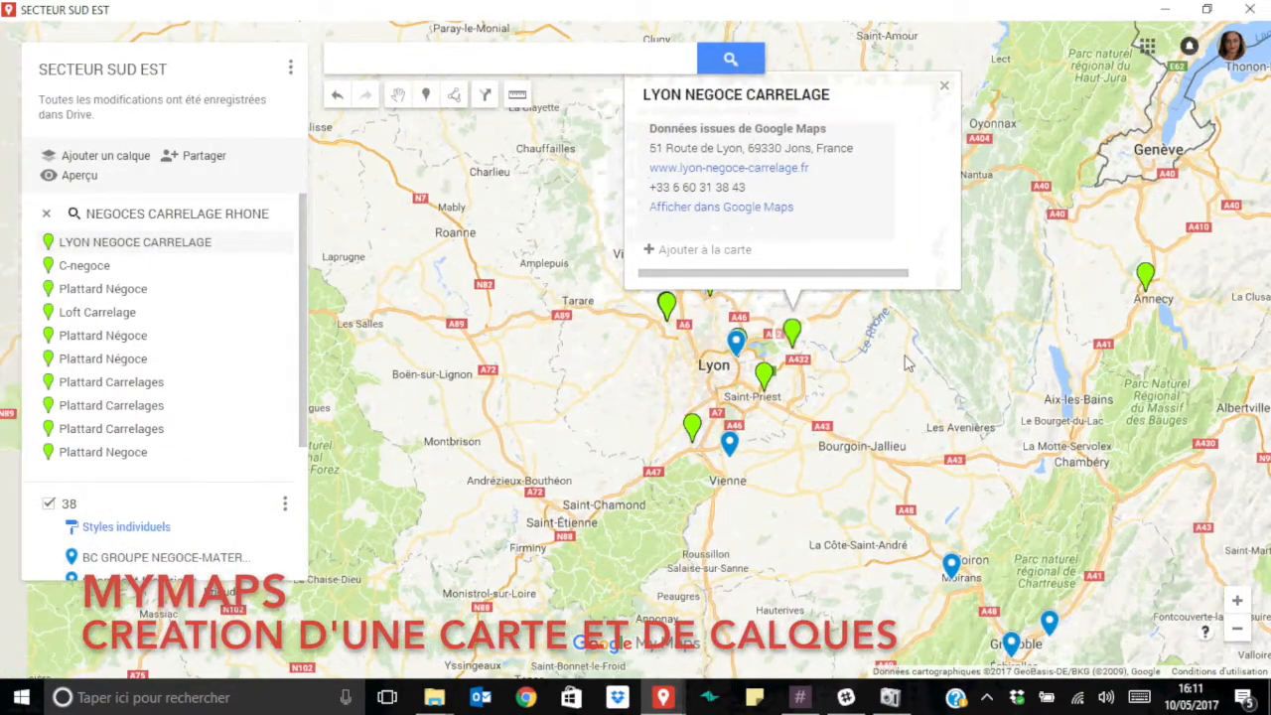
click(1238, 601)
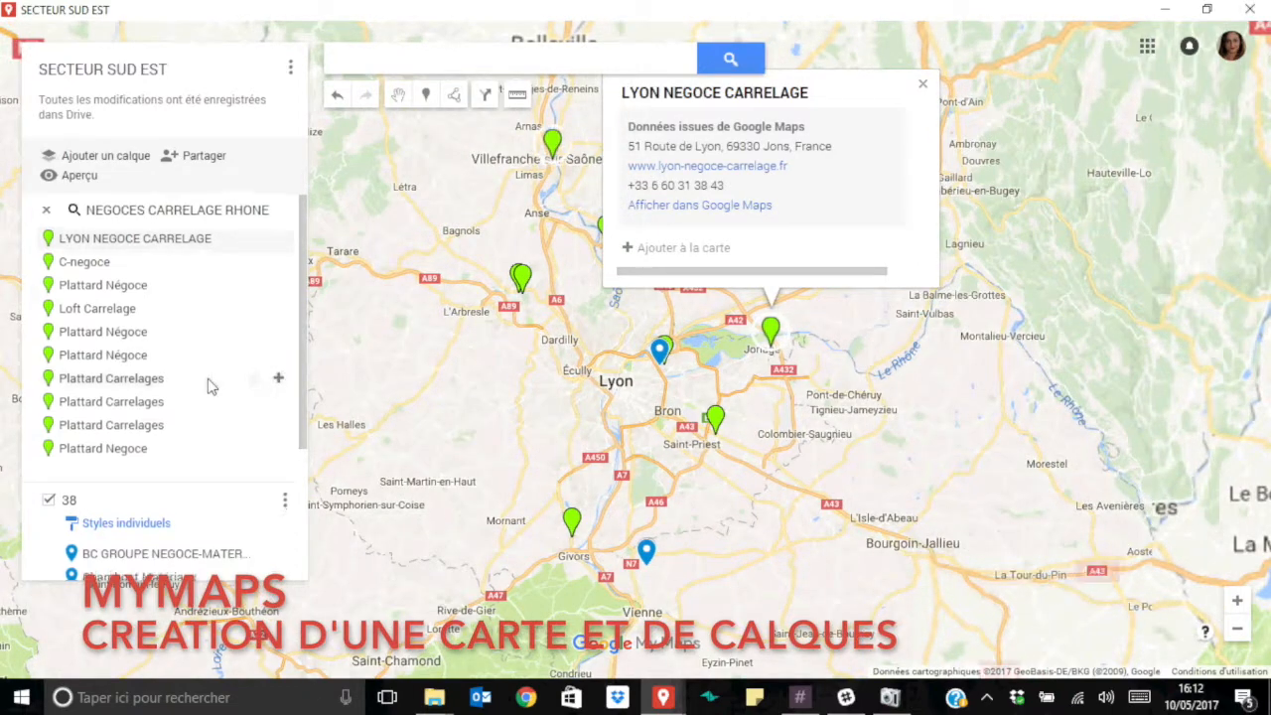
scroll(207, 387, down, 2)
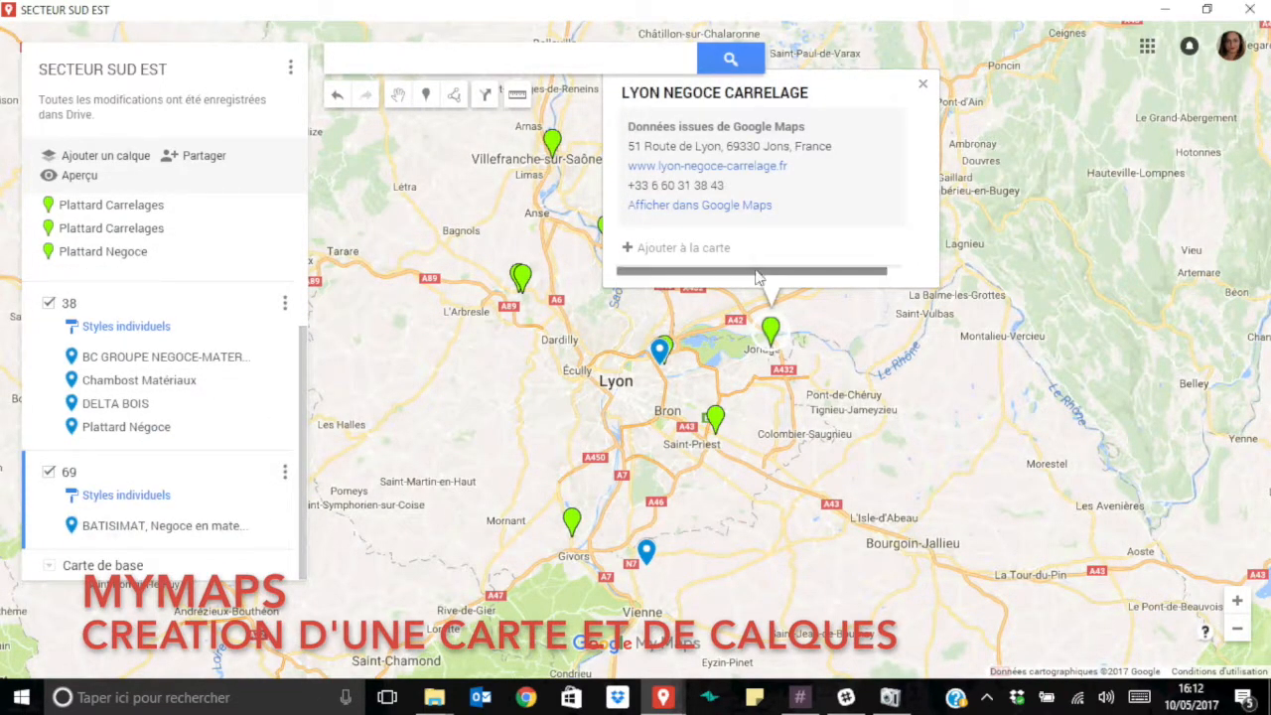
click(685, 248)
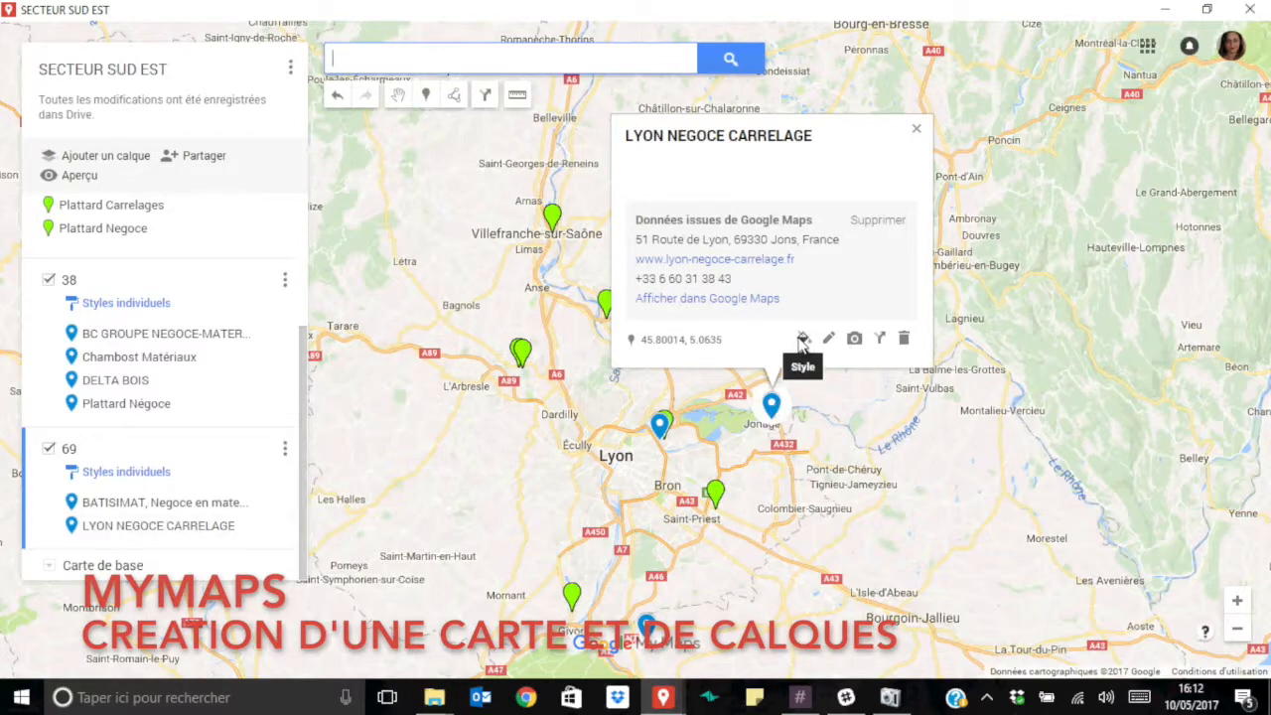
click(803, 339)
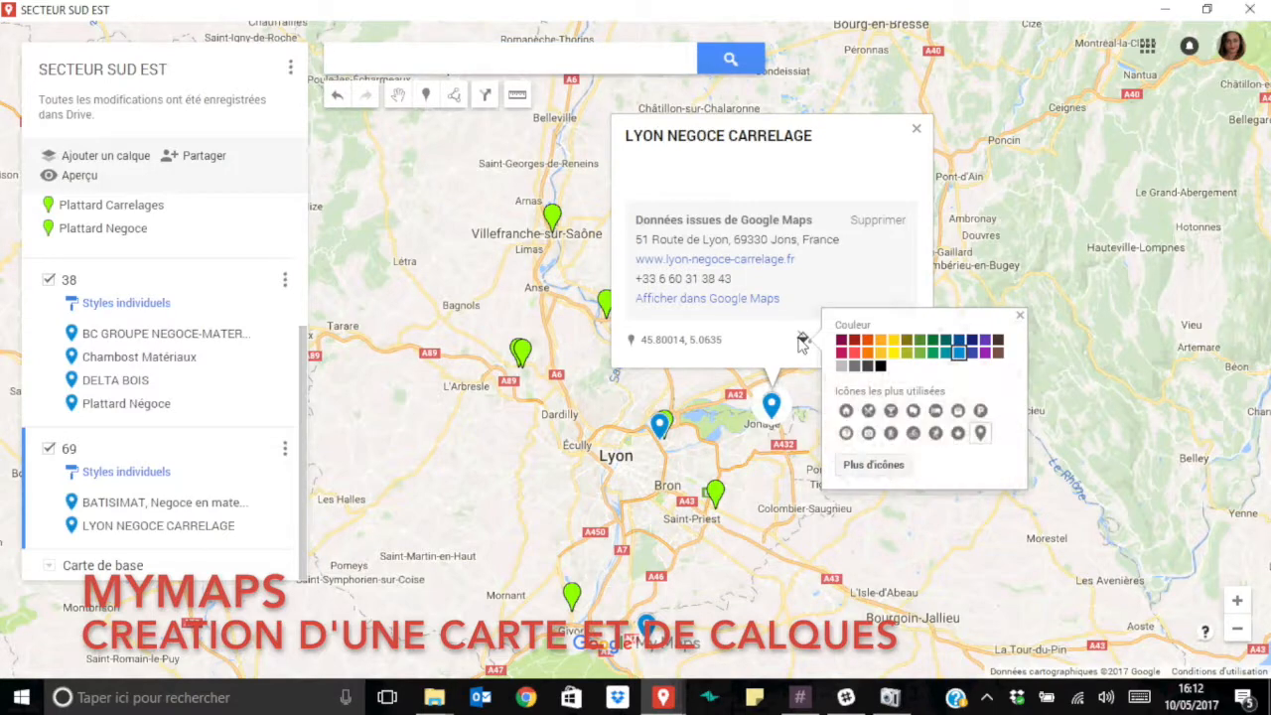
click(867, 351)
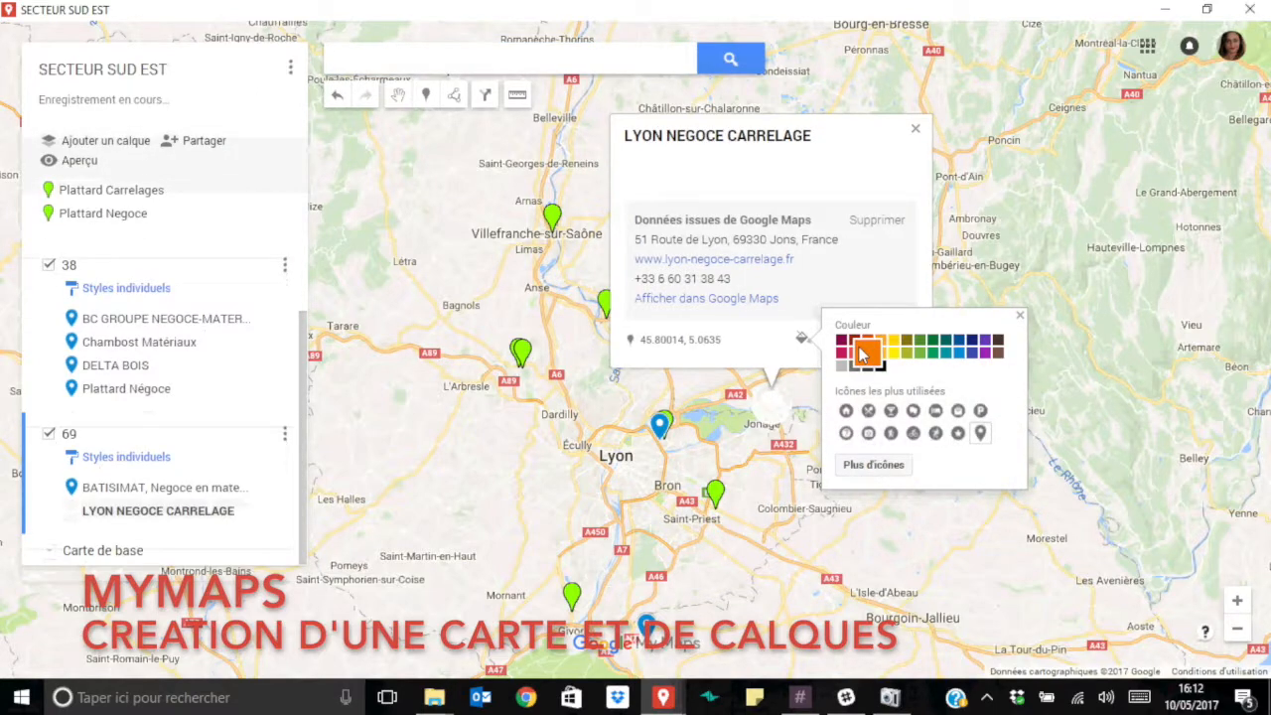
click(1018, 319)
Step: Add the search result C-negoce in Saint-Priest to layer 69 and give its marker the same orange as LYON NEGOCE CARRELAGE
click(715, 487)
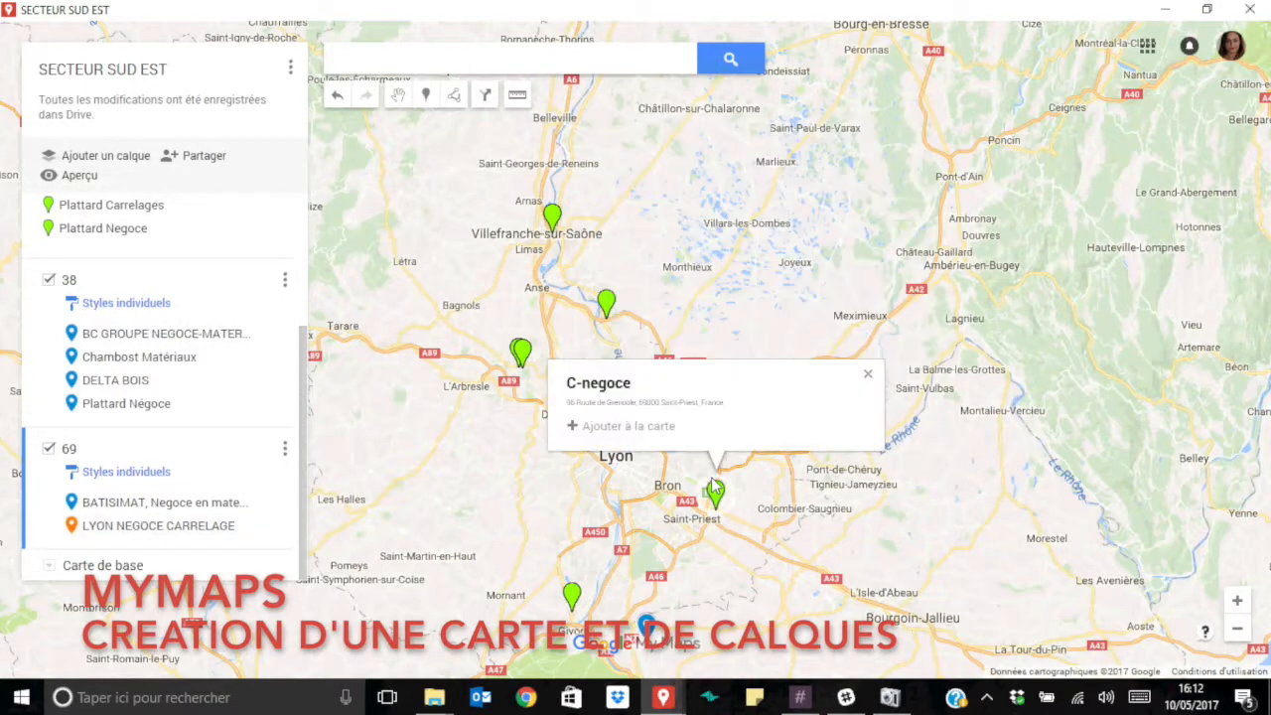
click(641, 413)
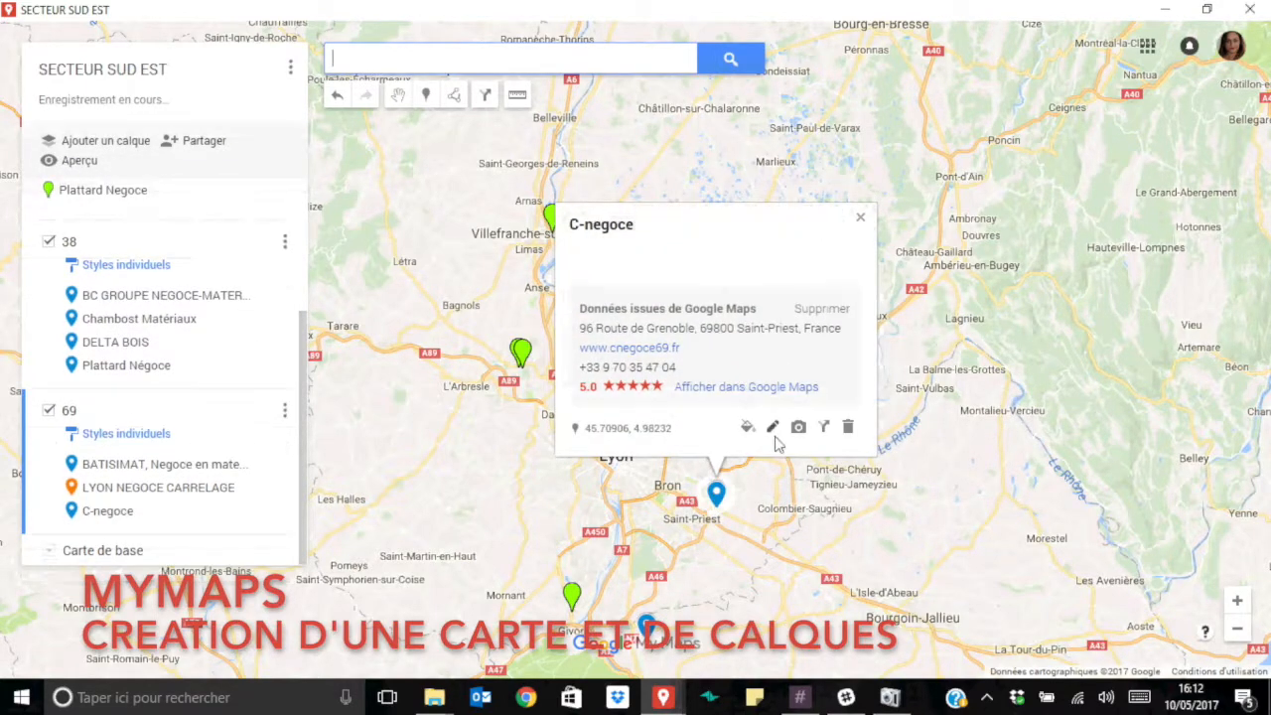
click(747, 425)
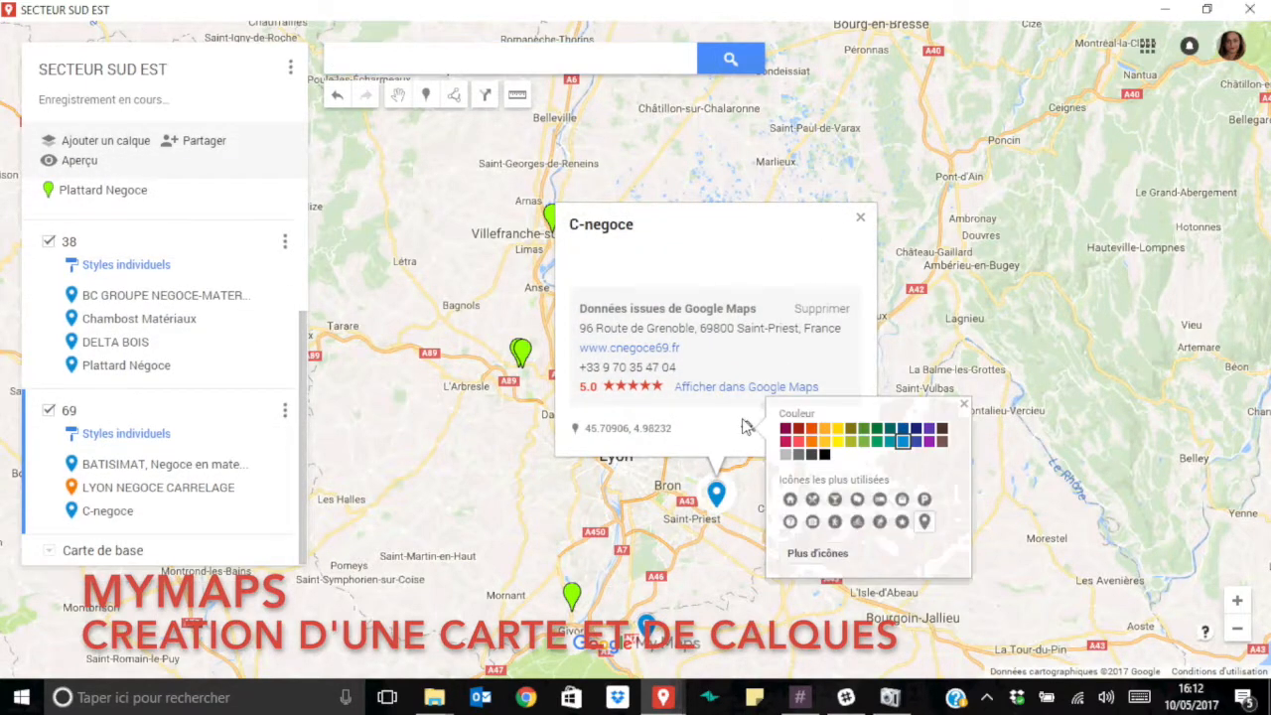
click(811, 429)
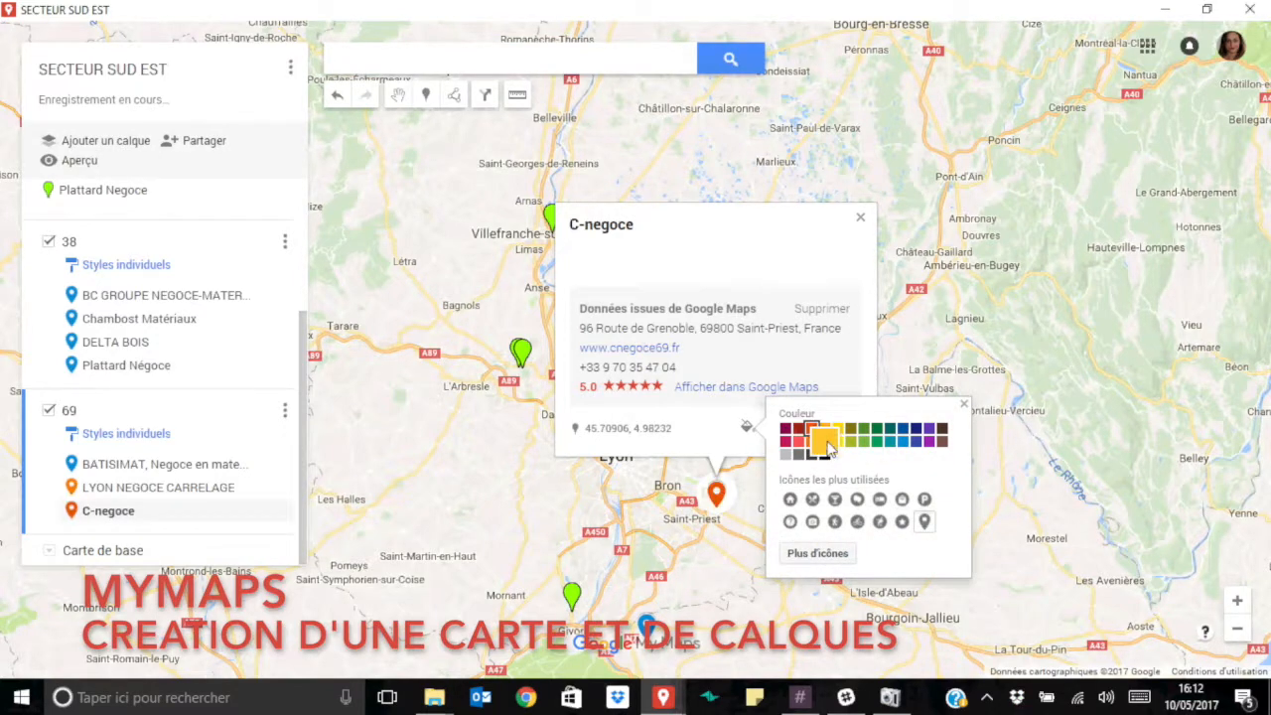
click(813, 444)
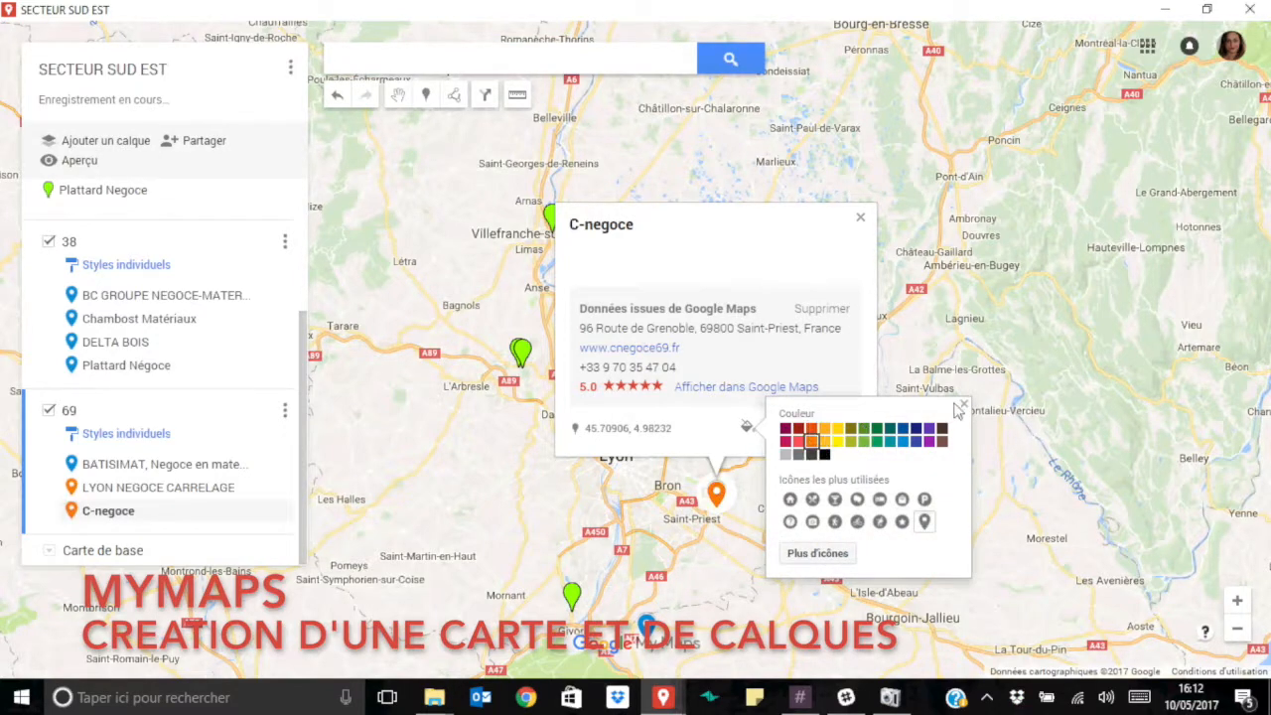
click(861, 221)
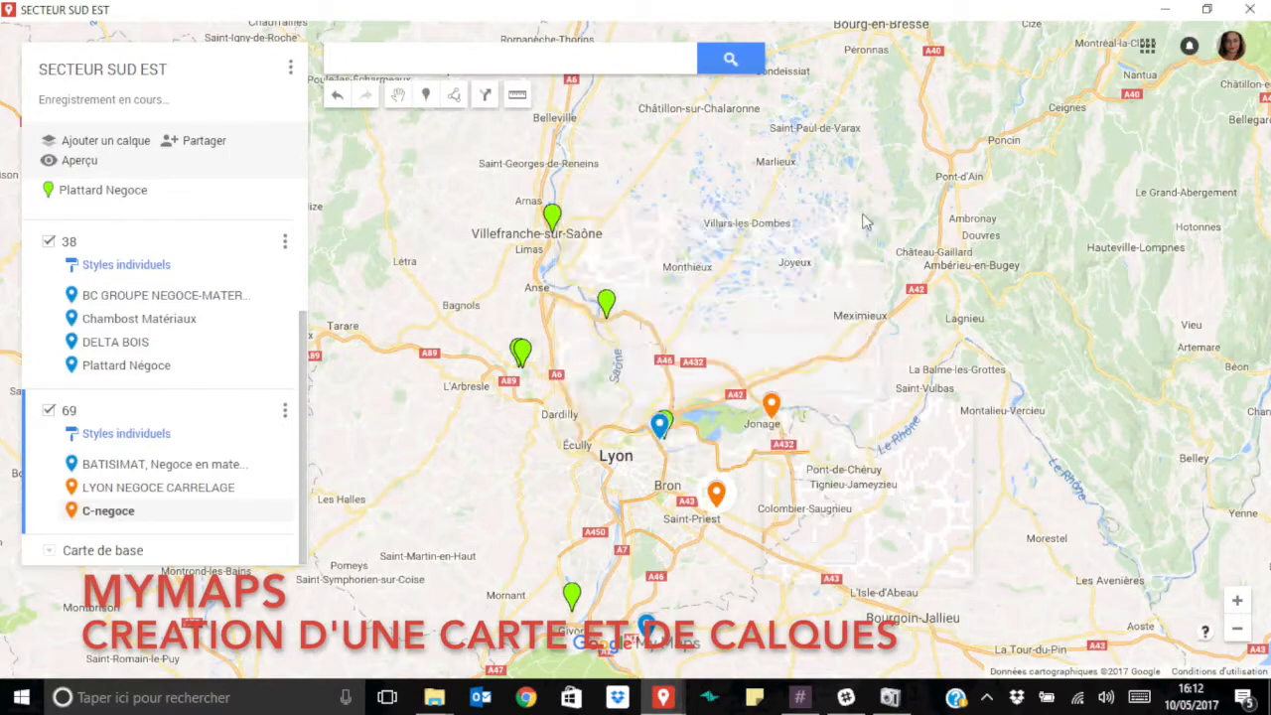
Step: Add the Plattard Carrelages result beside BATISIMAT in Villeurbanne to layer 69 and colour its marker orange
click(661, 425)
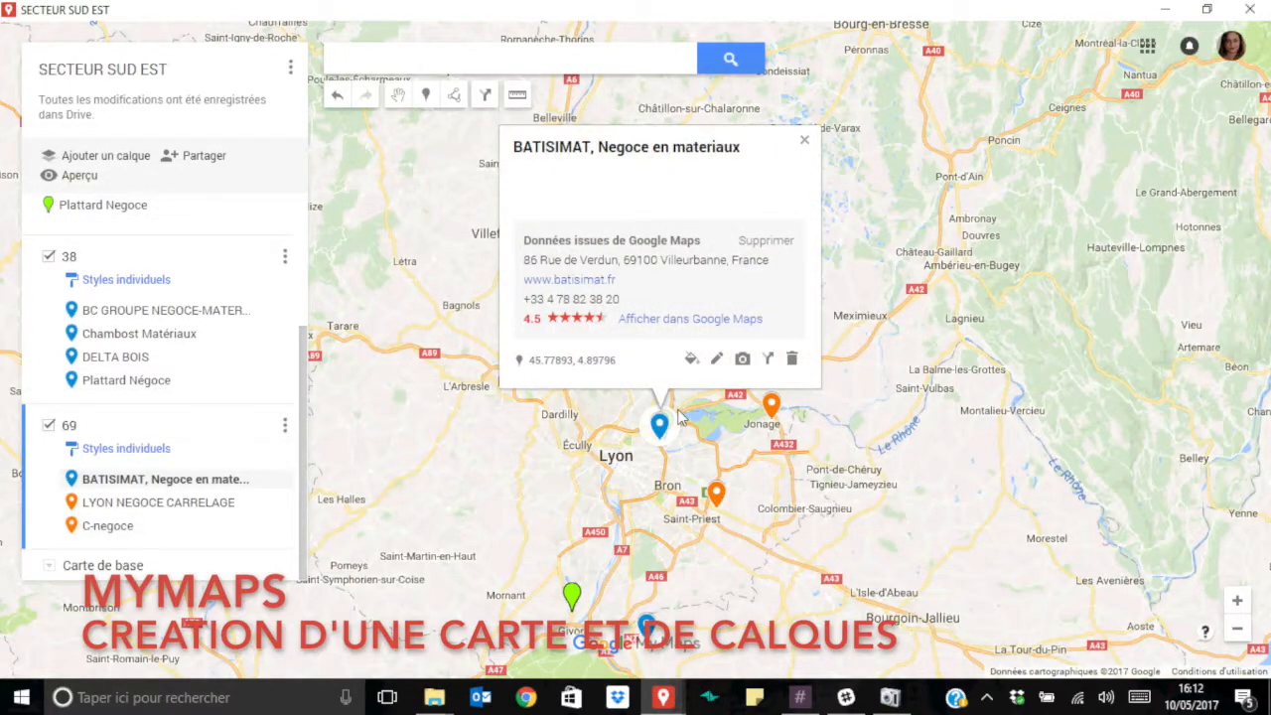
click(680, 417)
click(673, 420)
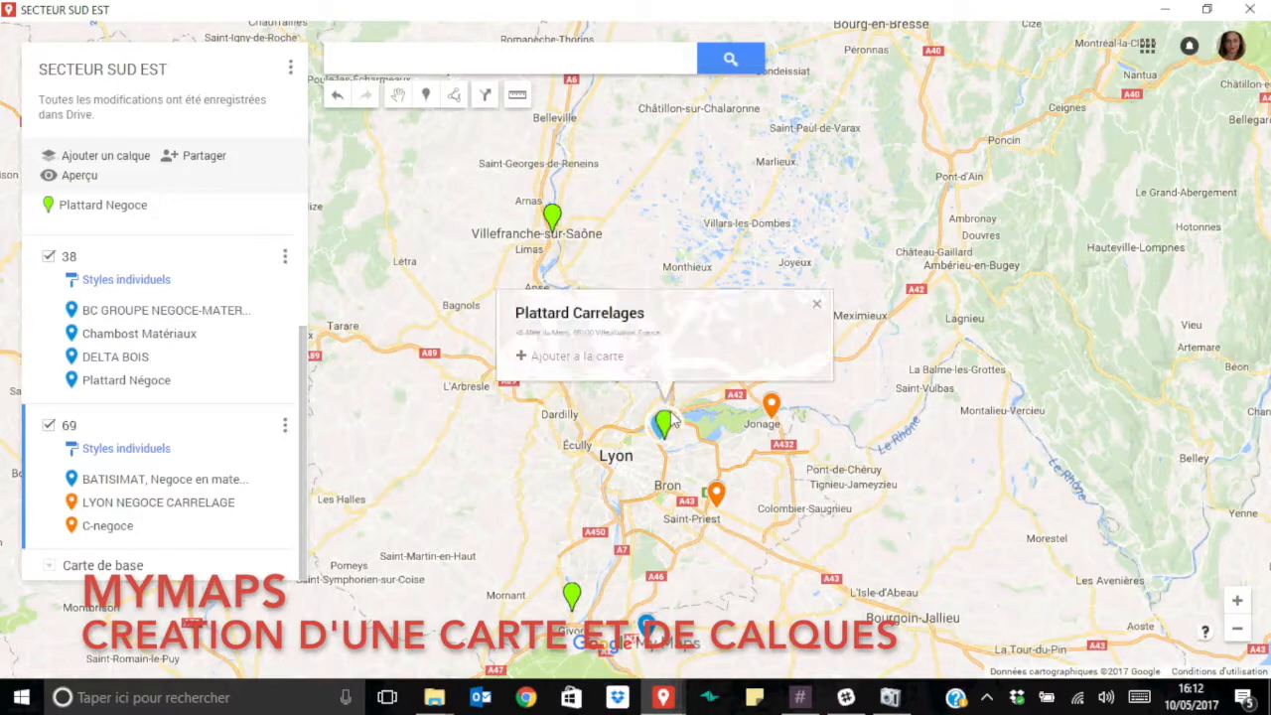
click(576, 341)
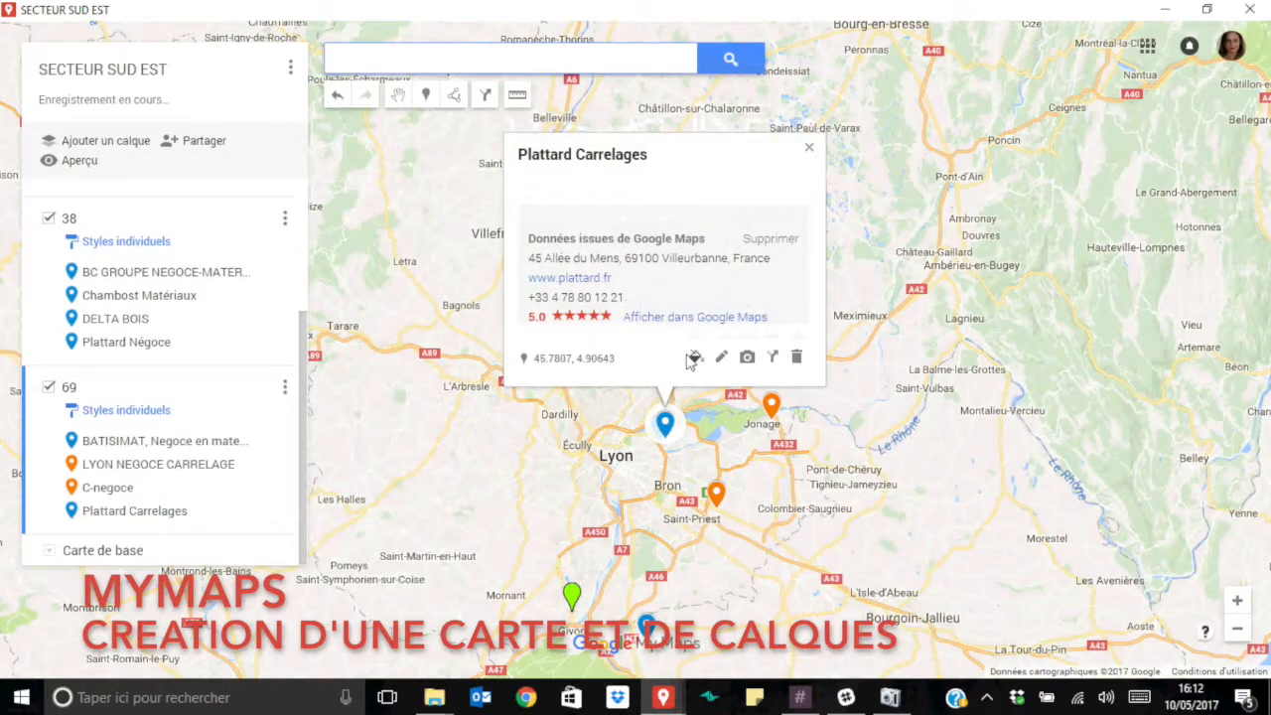
click(695, 359)
click(760, 371)
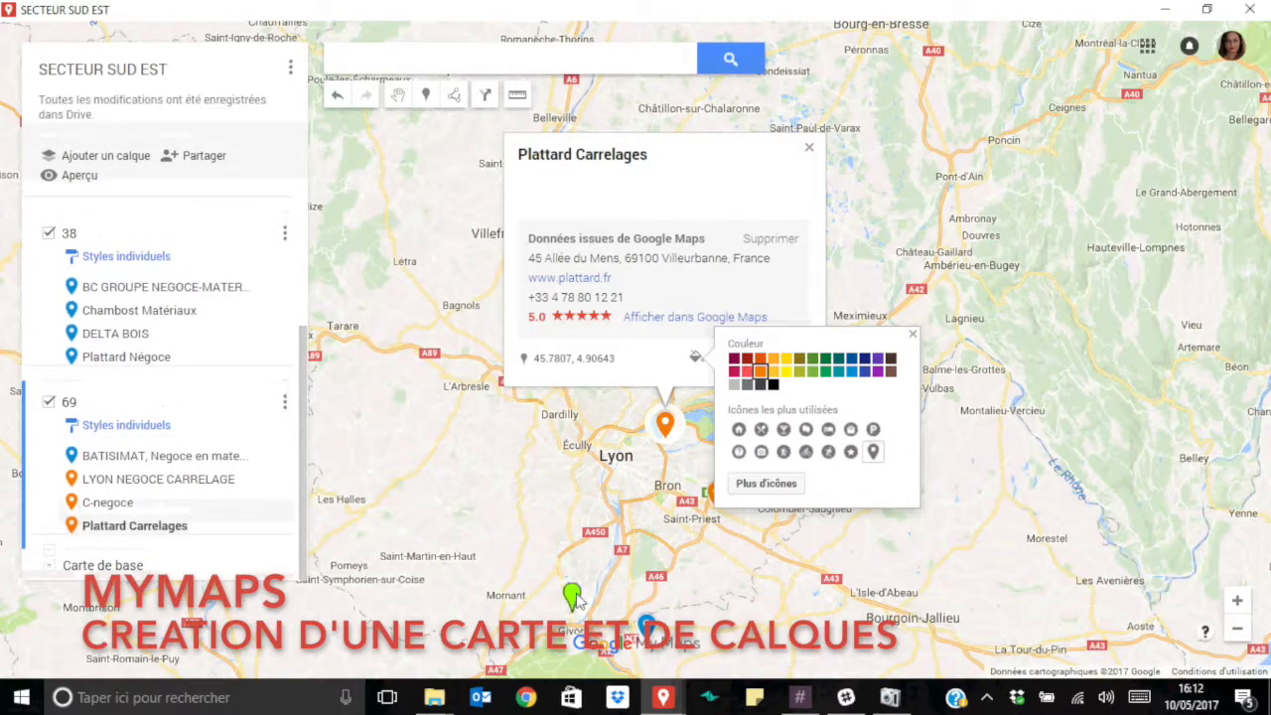
Step: Add the Loft Carrelage result in Grigny to layer 69 and colour its marker the same orange as the other tile dealers
click(573, 596)
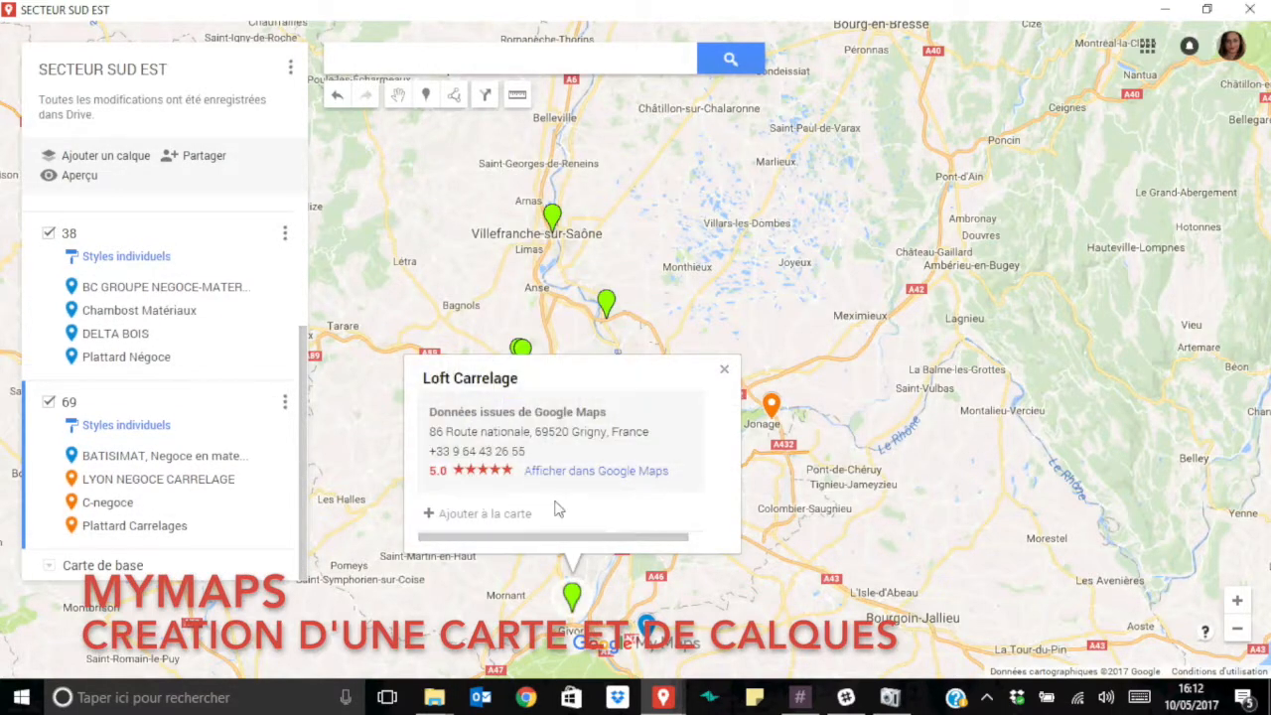
click(504, 531)
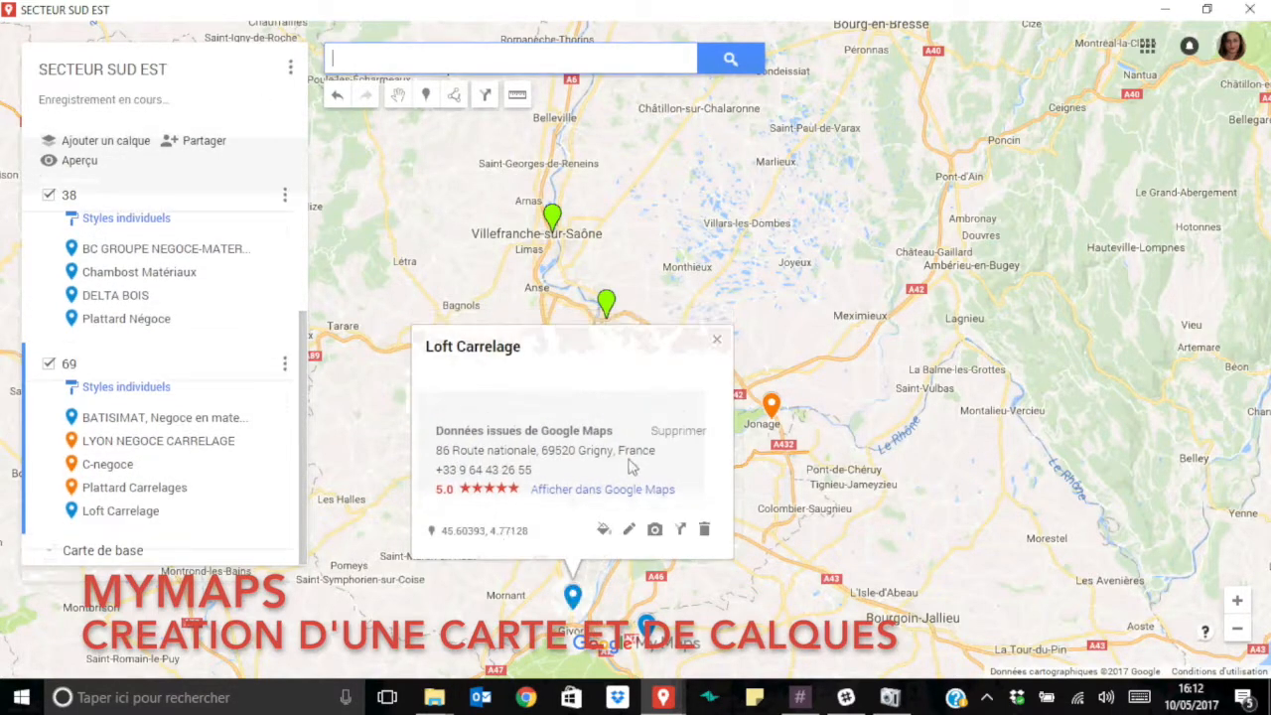
click(603, 530)
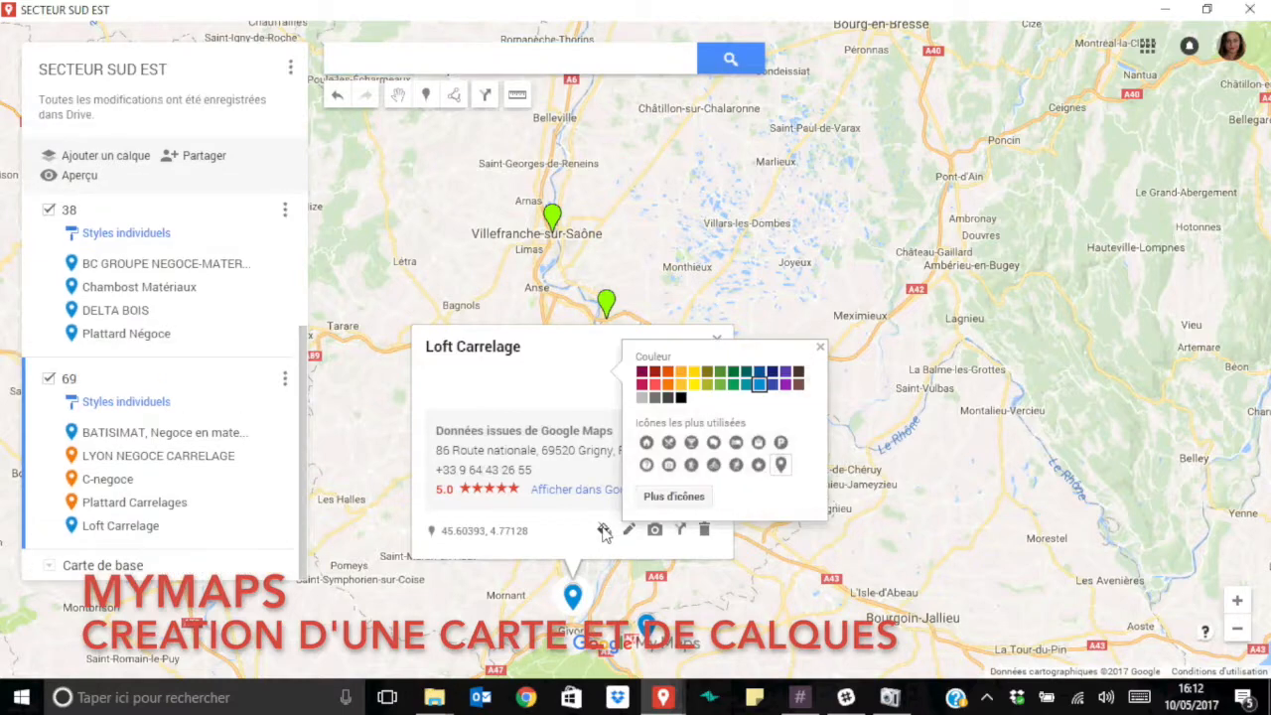
click(667, 385)
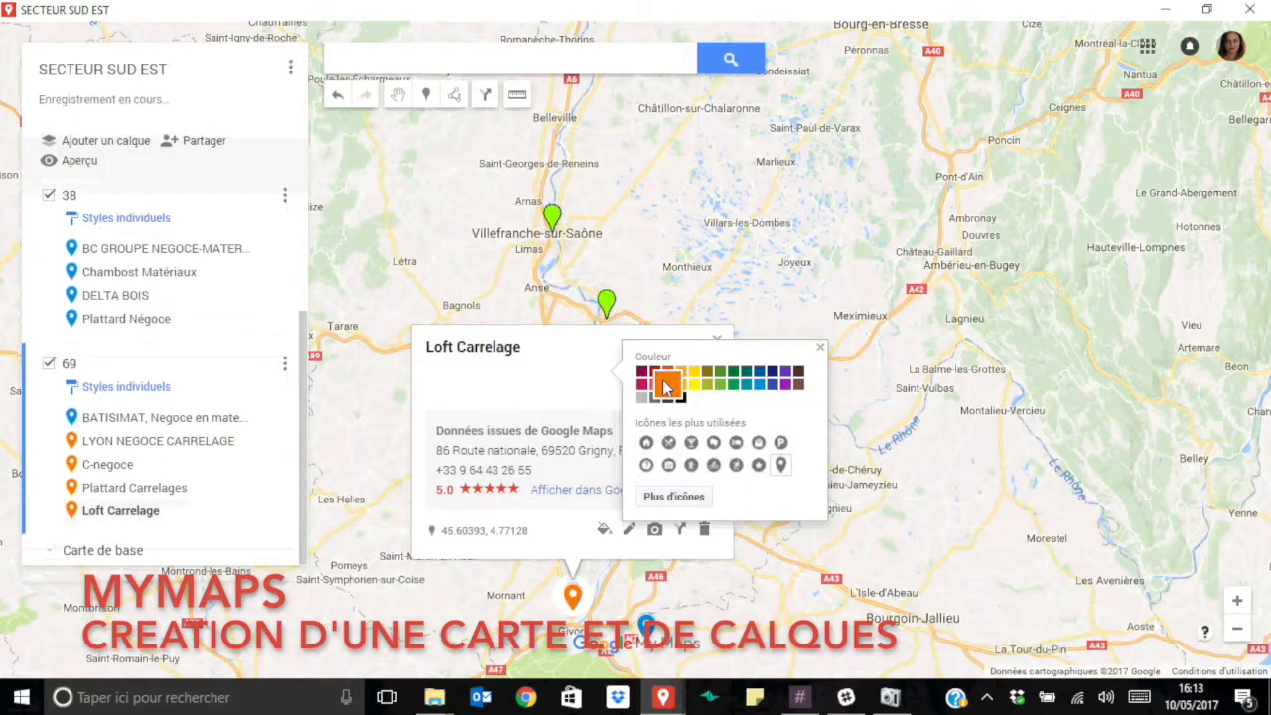
click(817, 351)
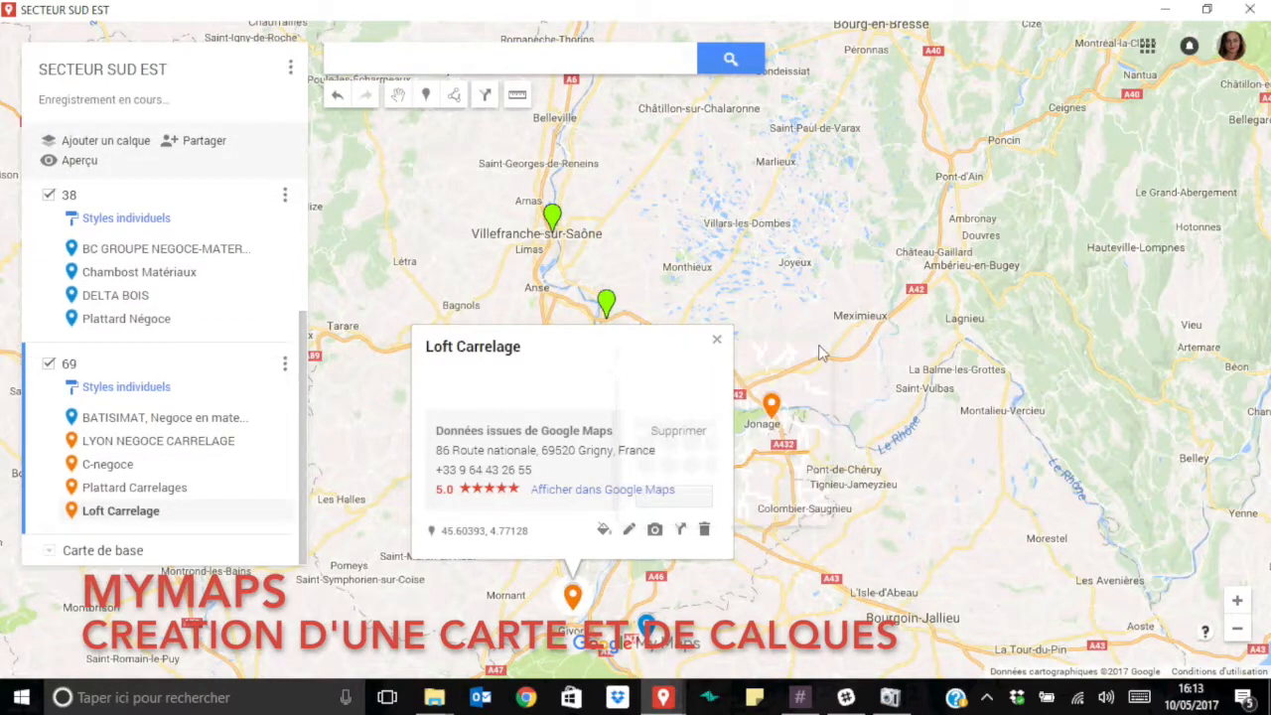
click(717, 343)
Step: Add the Plattard Carrelages result in Lozanne to layer 69 and colour its marker orange
click(525, 353)
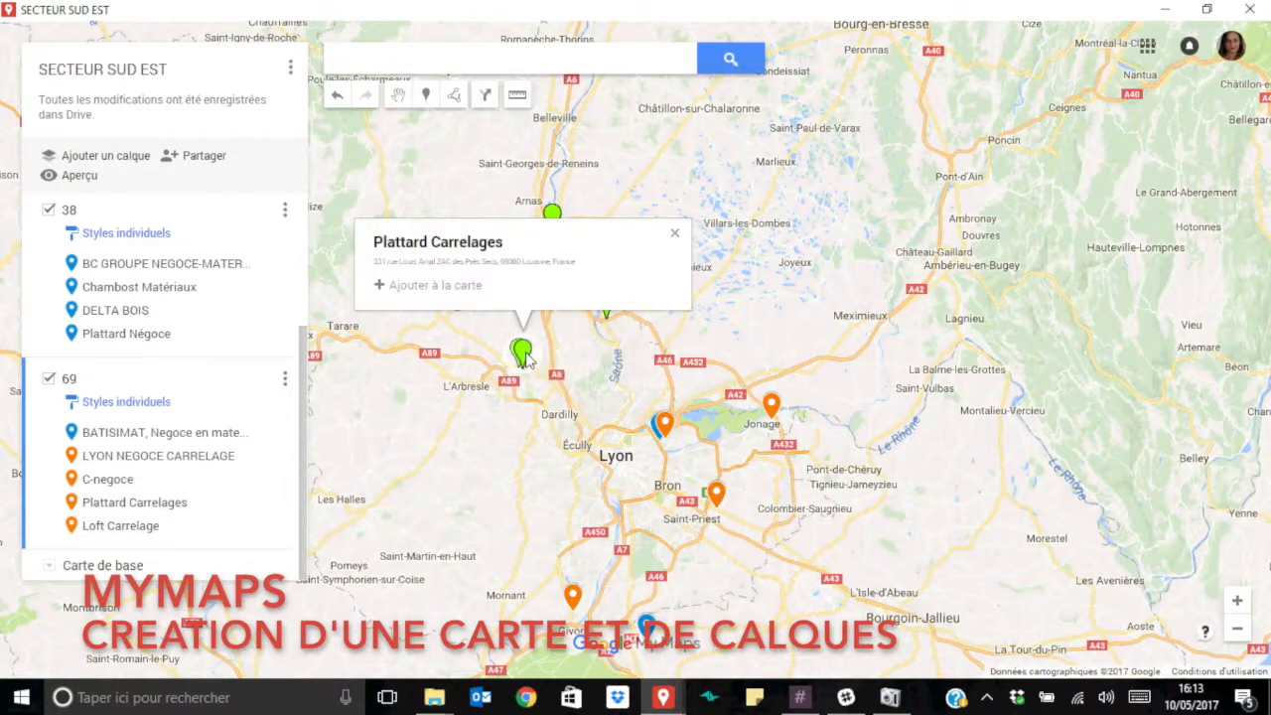
click(457, 280)
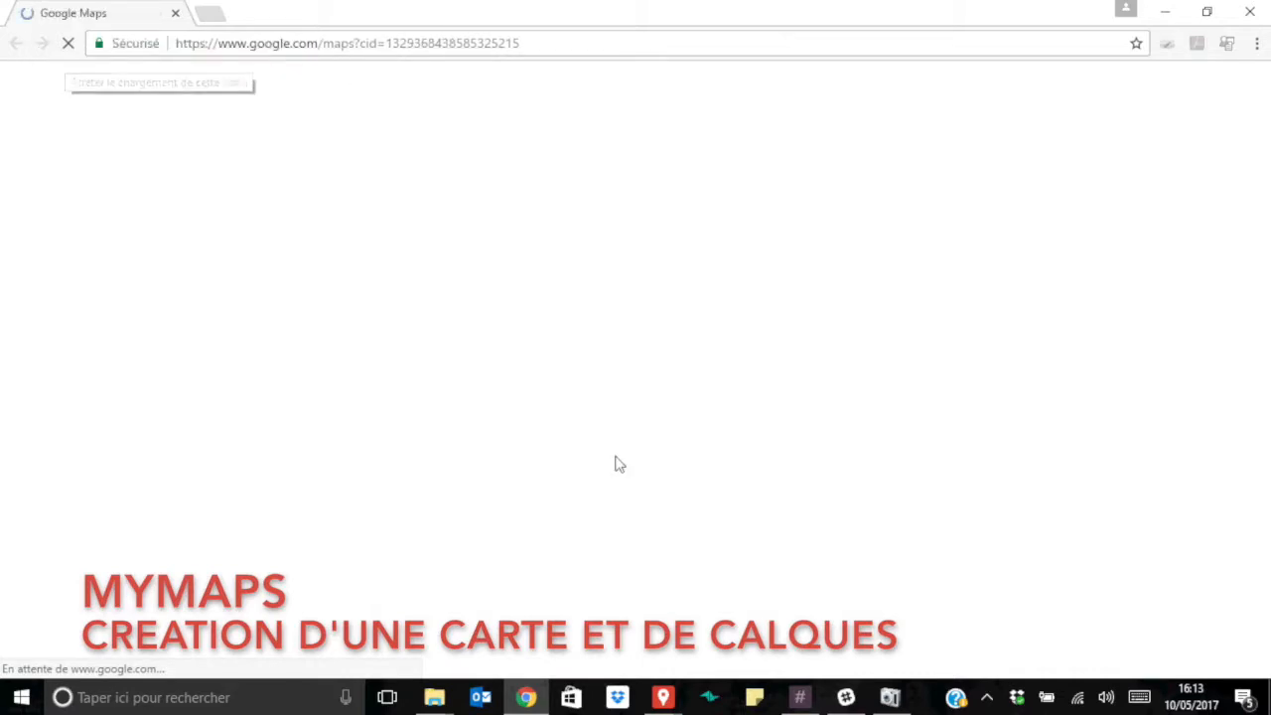
mouse_move(664, 700)
click(720, 650)
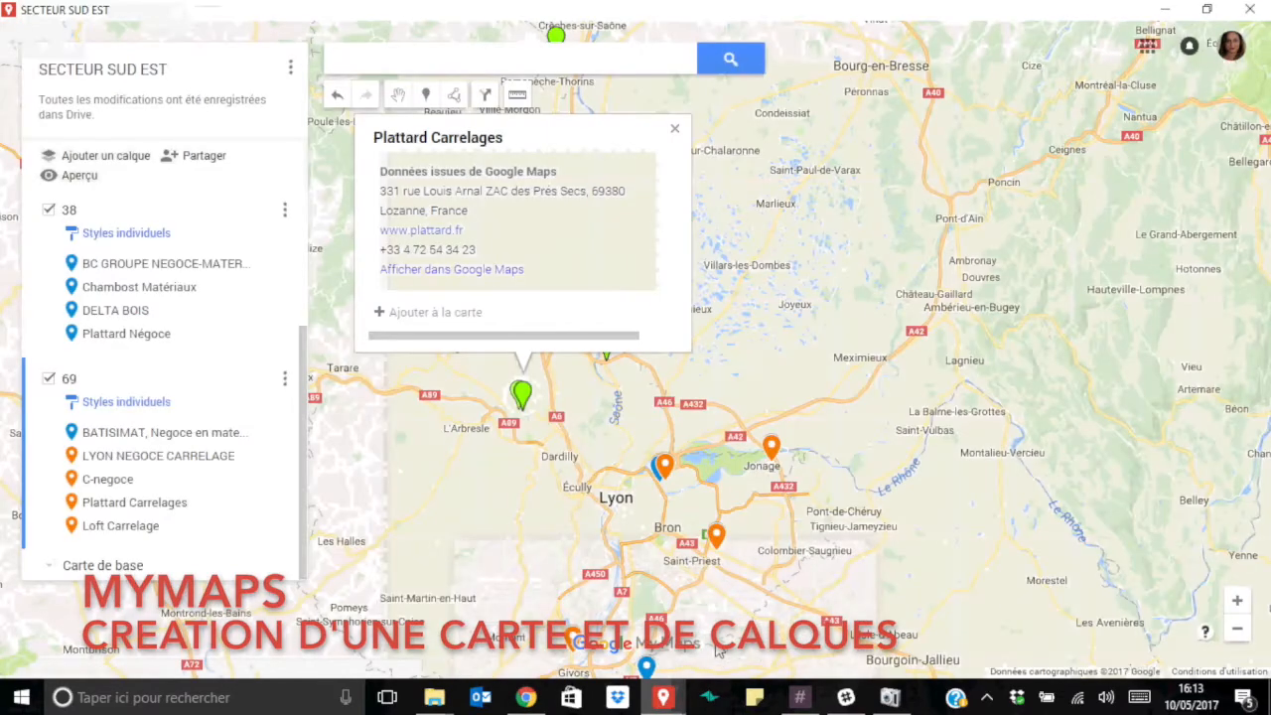
click(444, 314)
click(582, 359)
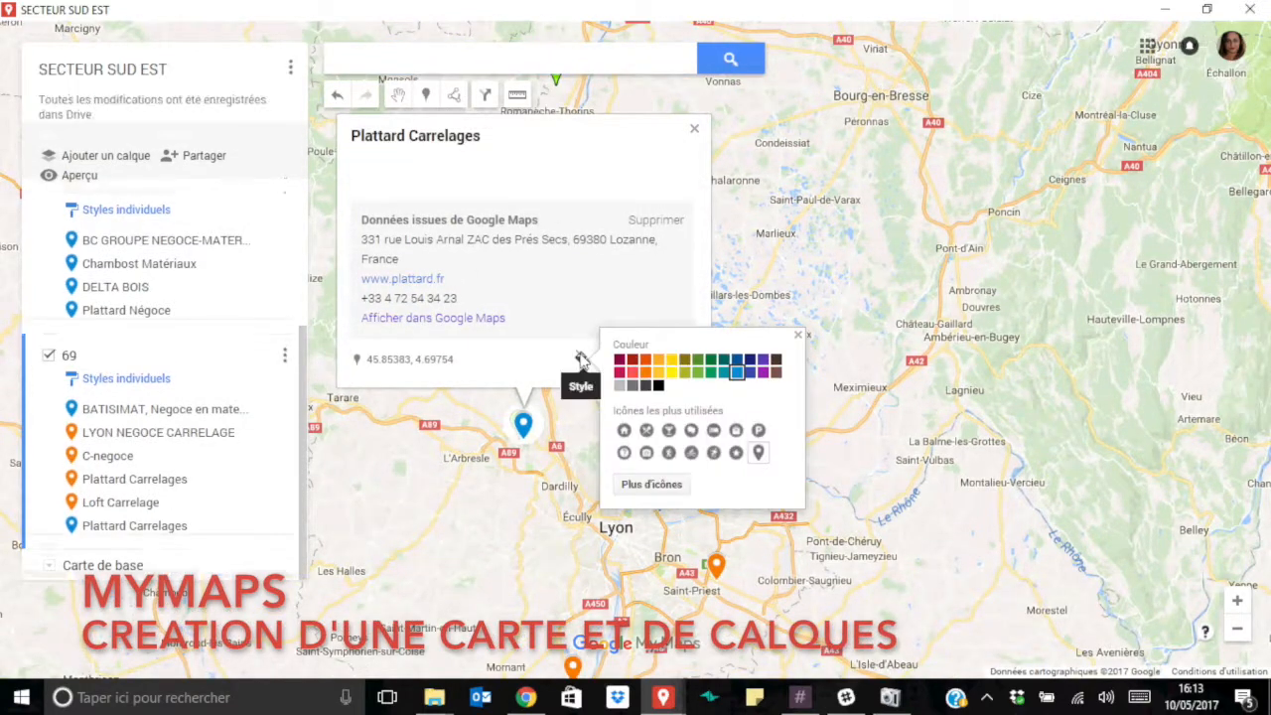
click(646, 372)
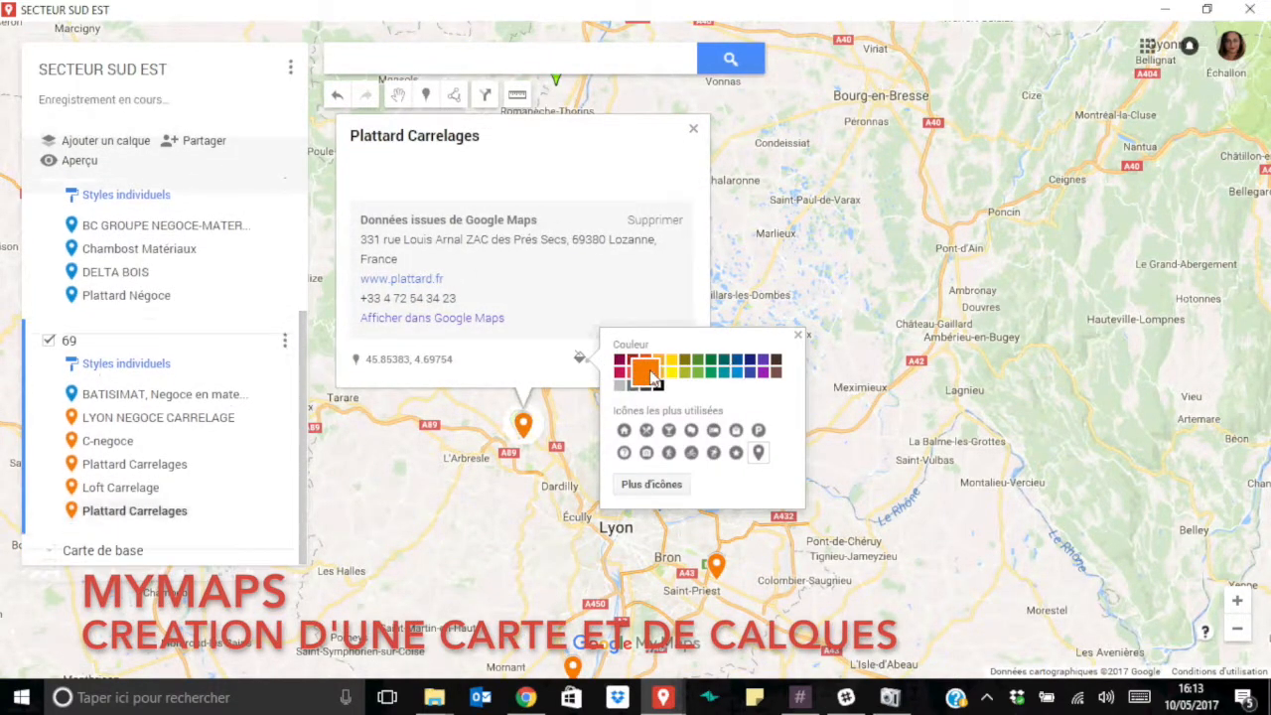
click(513, 461)
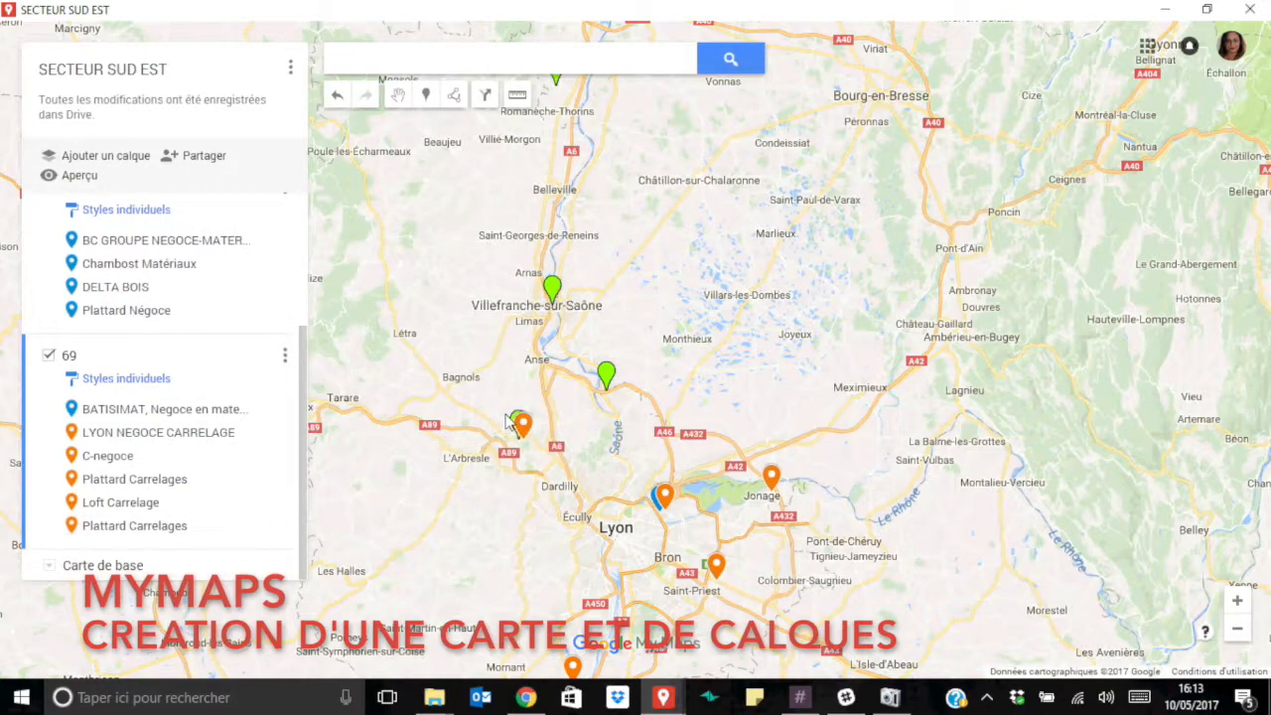
Step: Add the Plattard Négoce result next to Plattard Carrelages in Lozanne to layer 69 and colour its marker orange
click(508, 417)
click(506, 416)
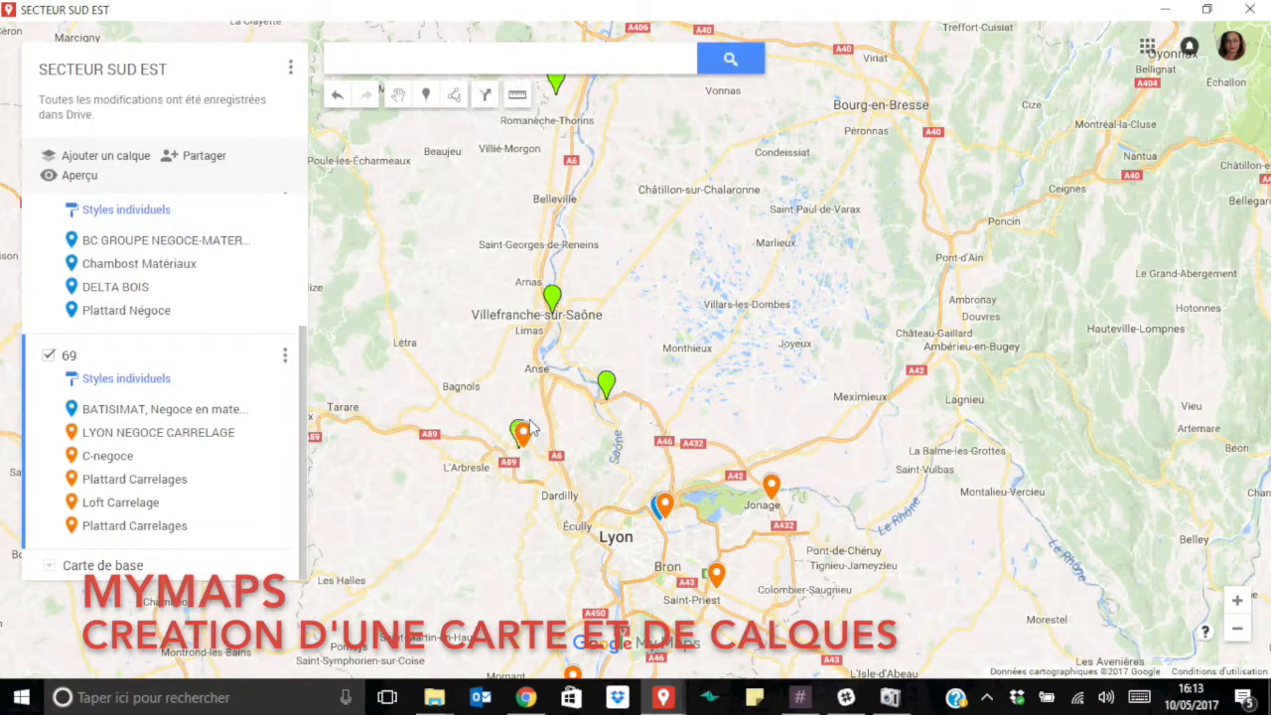
click(523, 431)
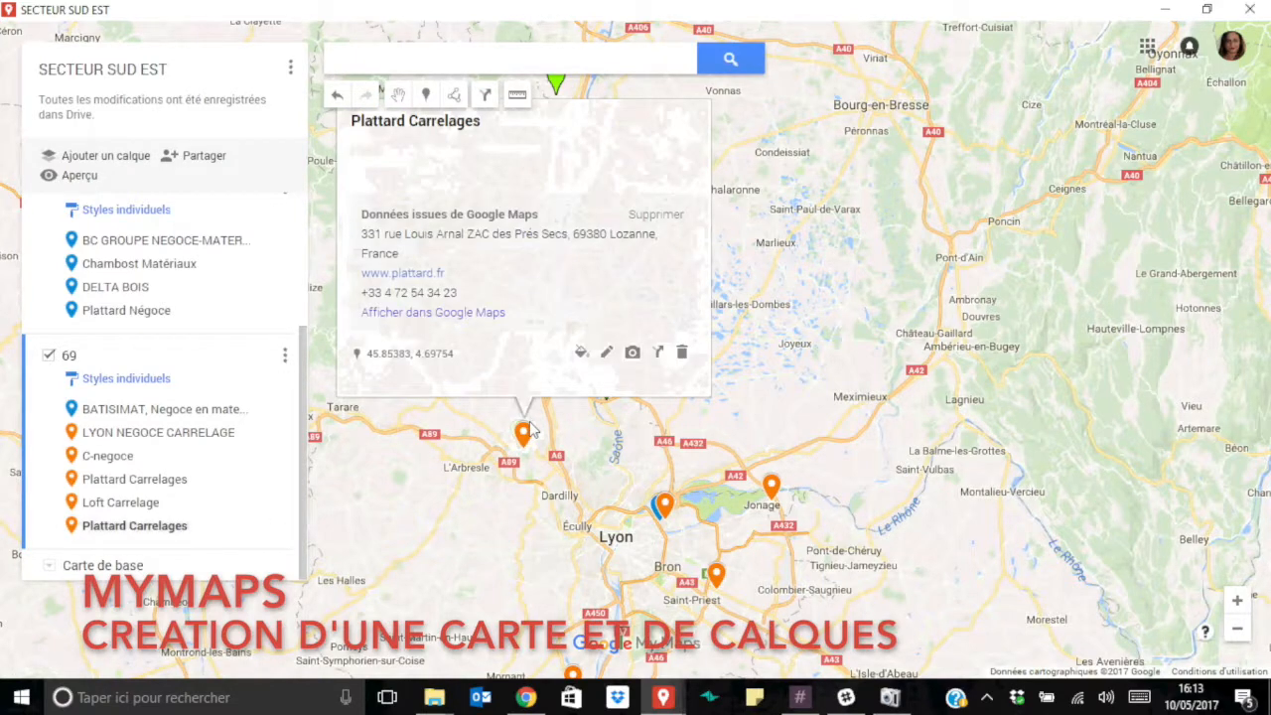
click(472, 435)
click(1235, 603)
drag(393, 527, 497, 482)
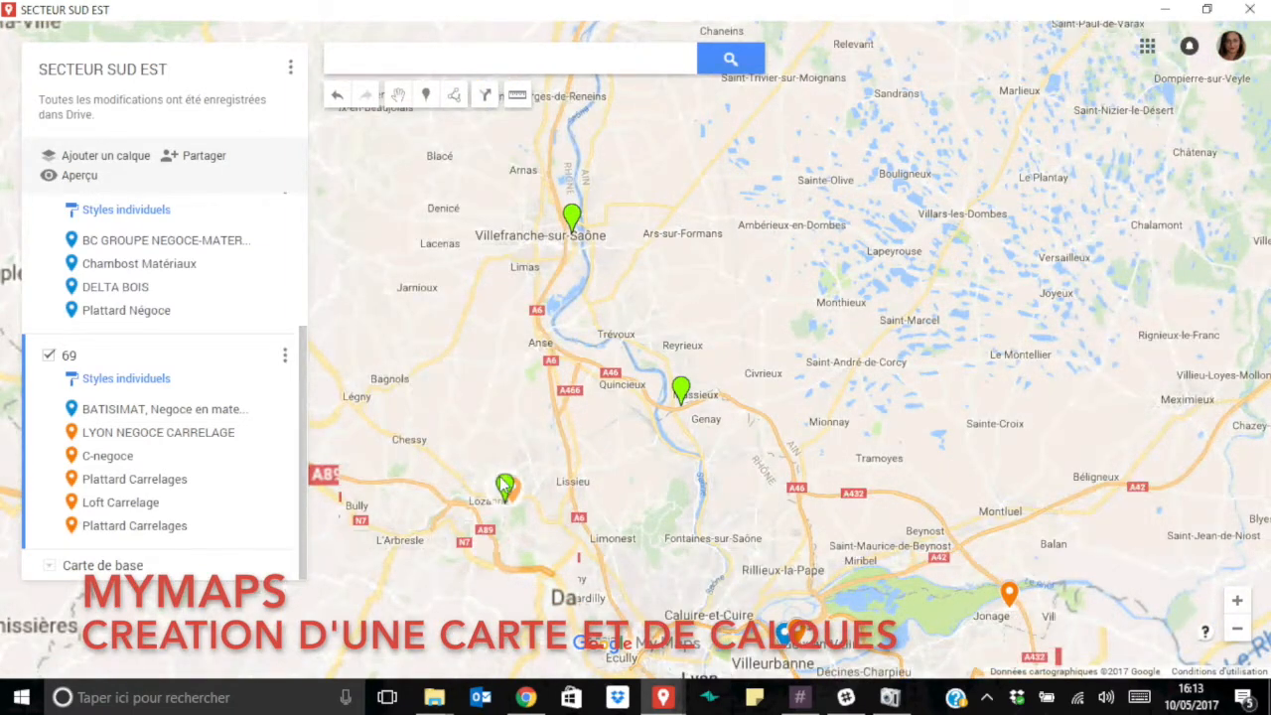
click(503, 485)
click(493, 485)
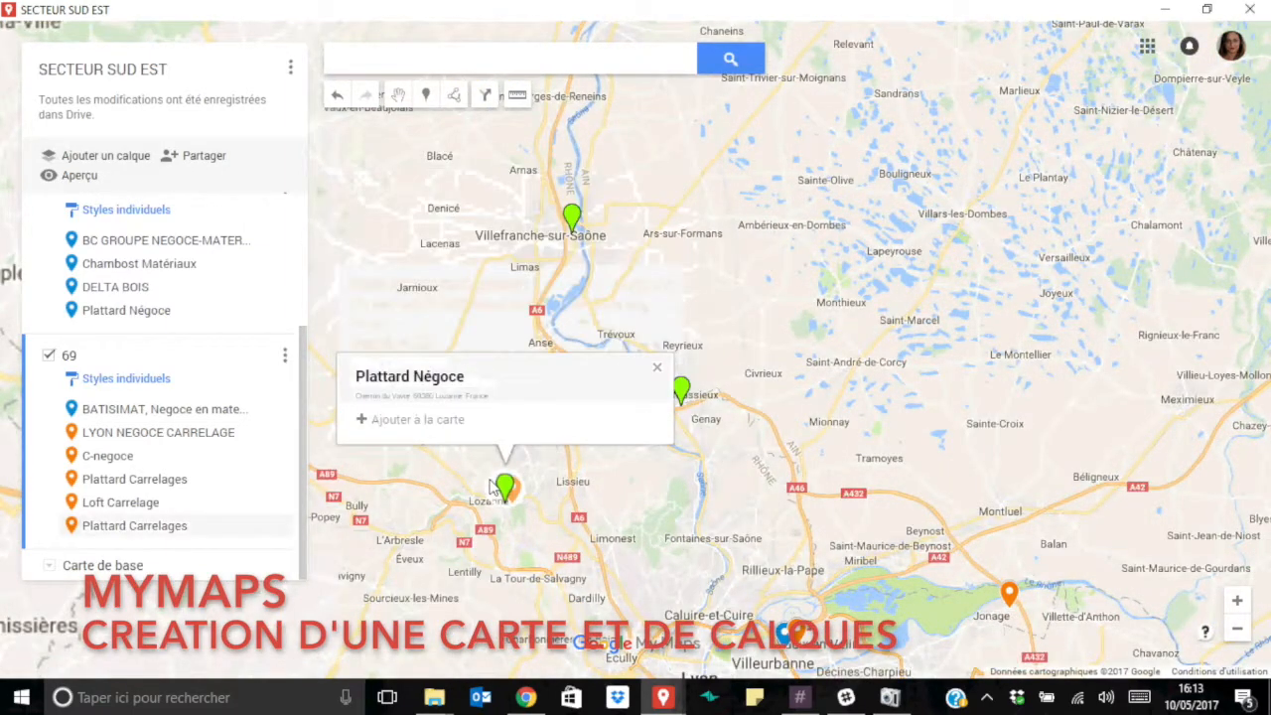
click(437, 421)
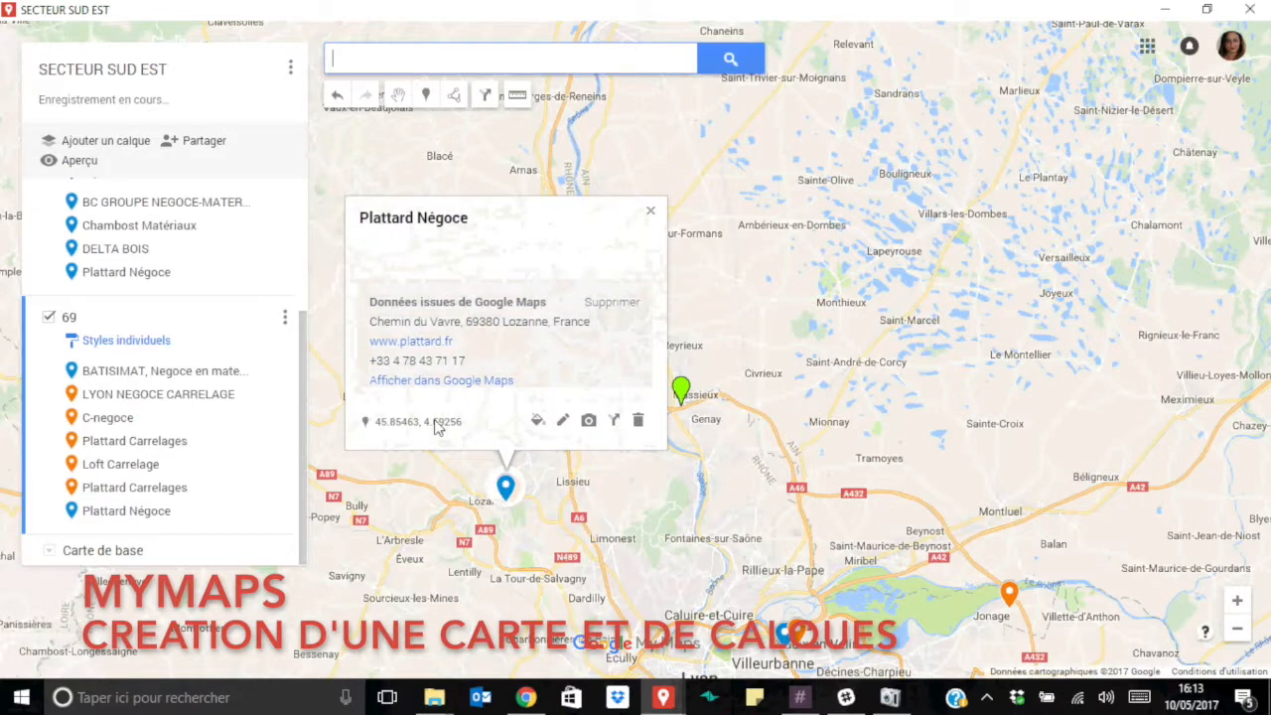
click(537, 420)
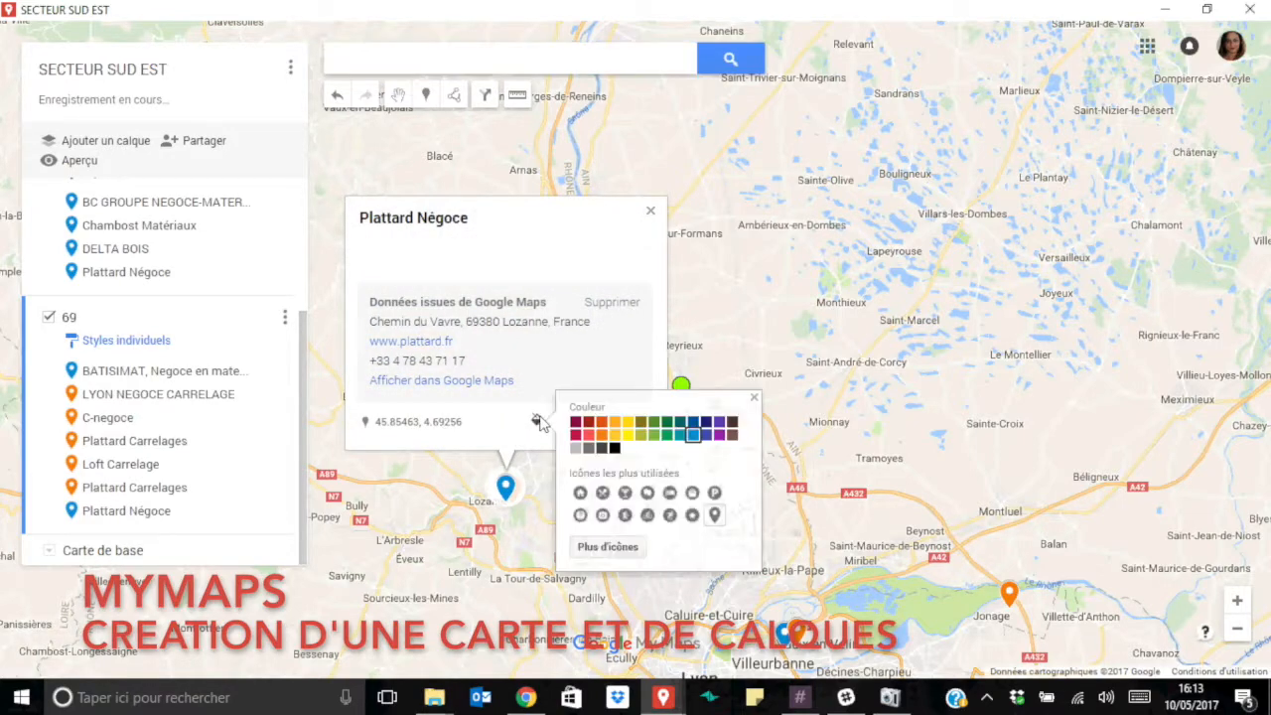
click(602, 434)
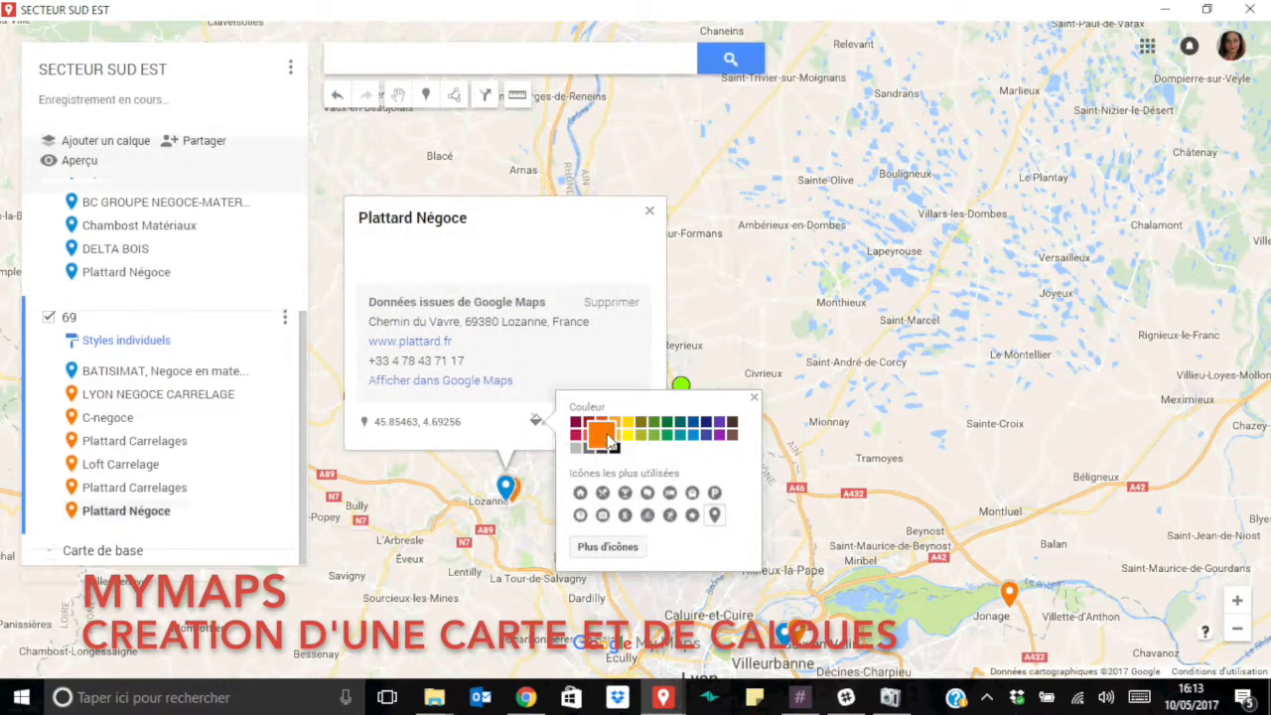
click(755, 399)
click(717, 481)
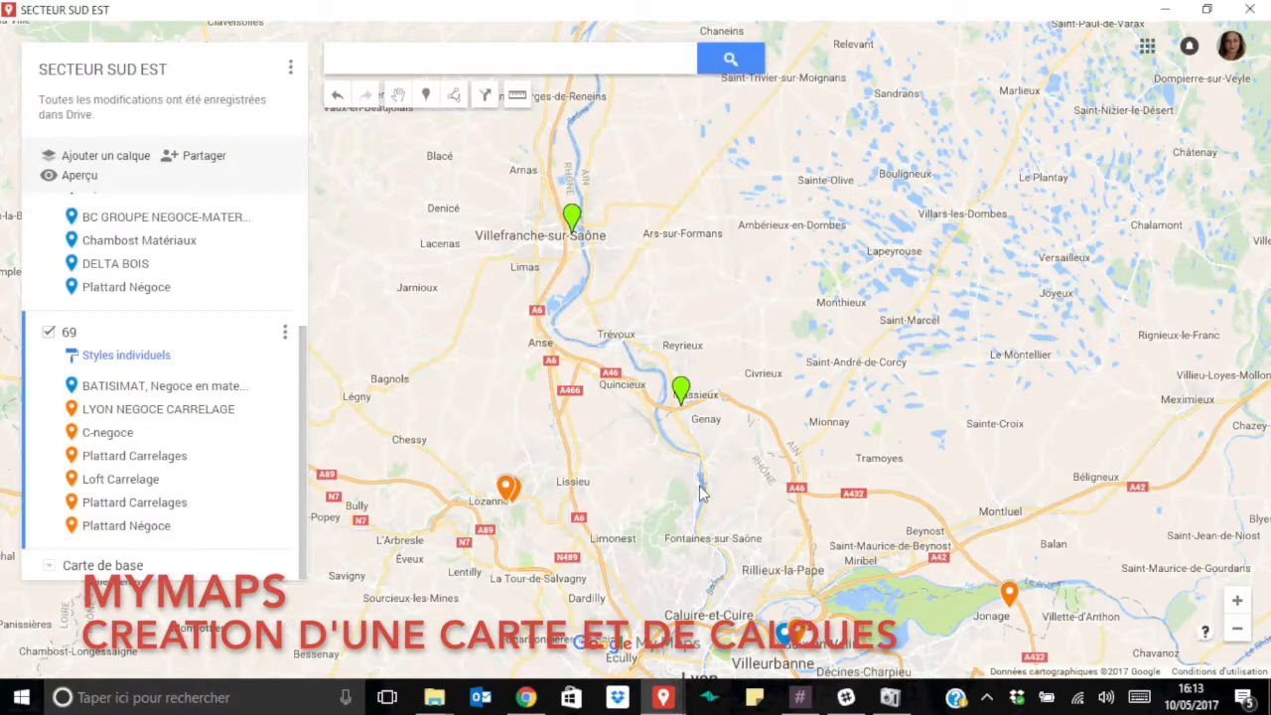
Step: Add the Plattard Negoce result in Massieux to layer 69 and give it an orange marker
click(680, 389)
click(591, 309)
click(712, 337)
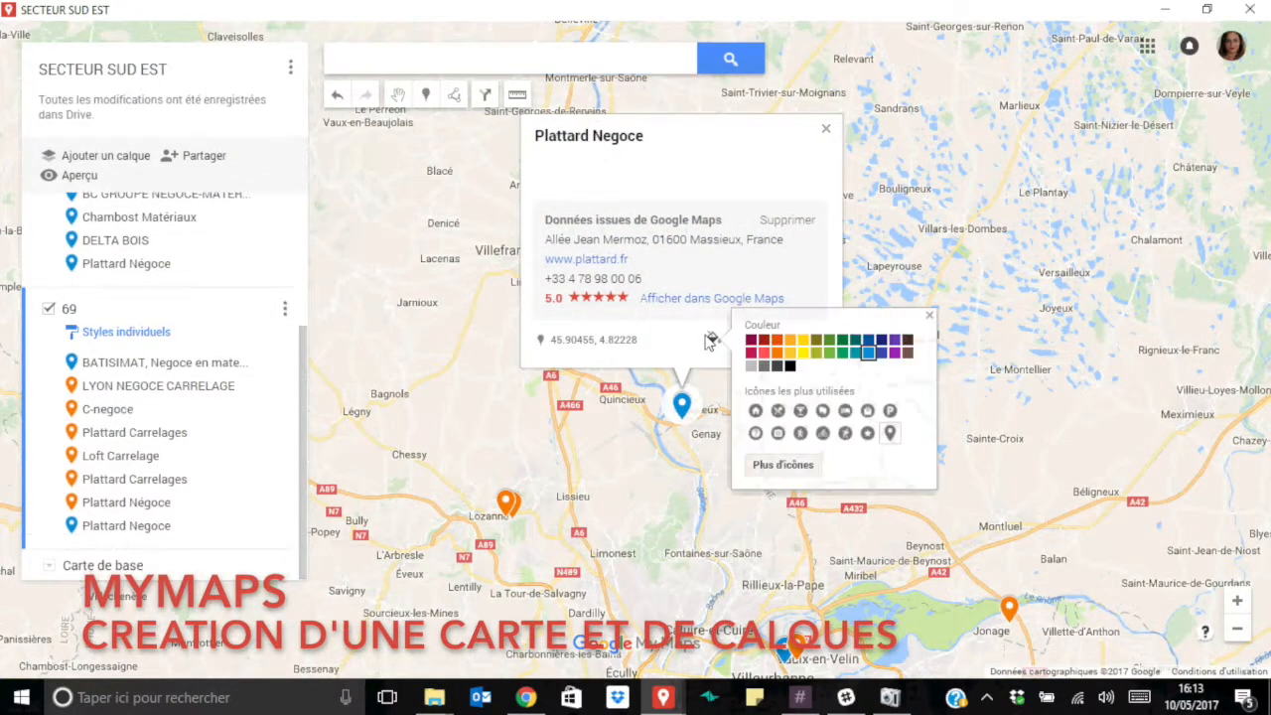
click(782, 349)
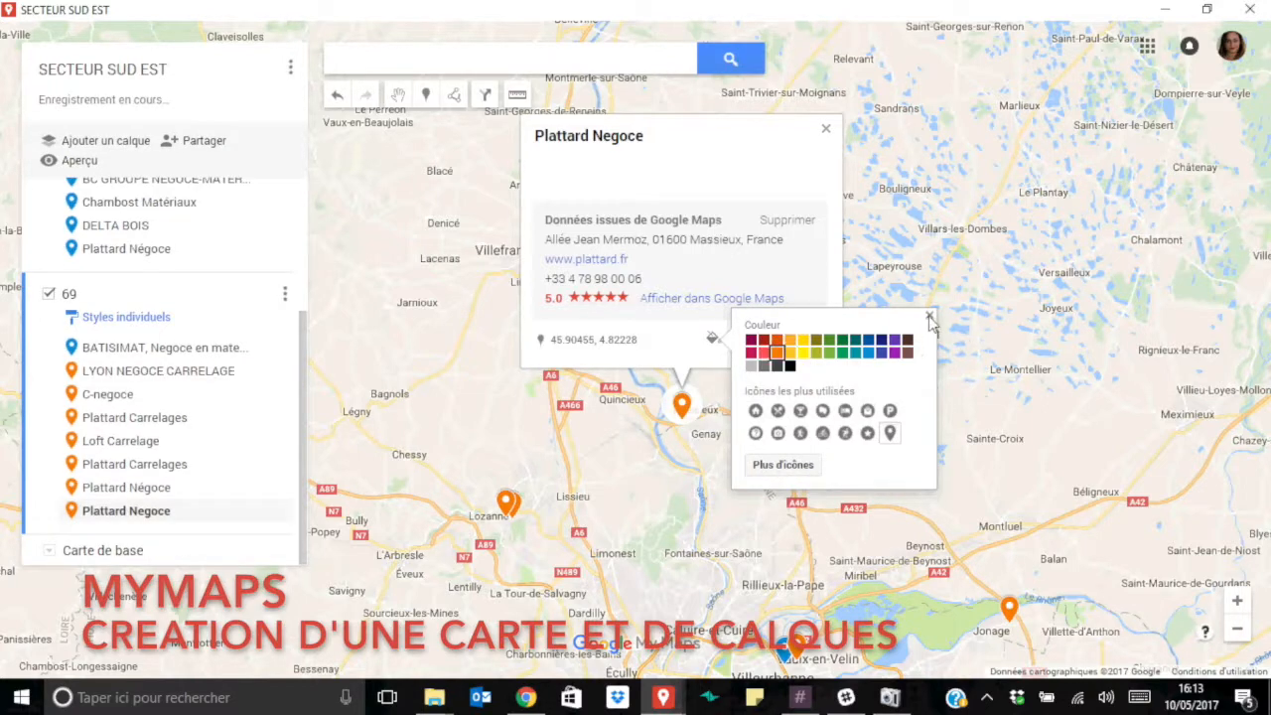
click(554, 444)
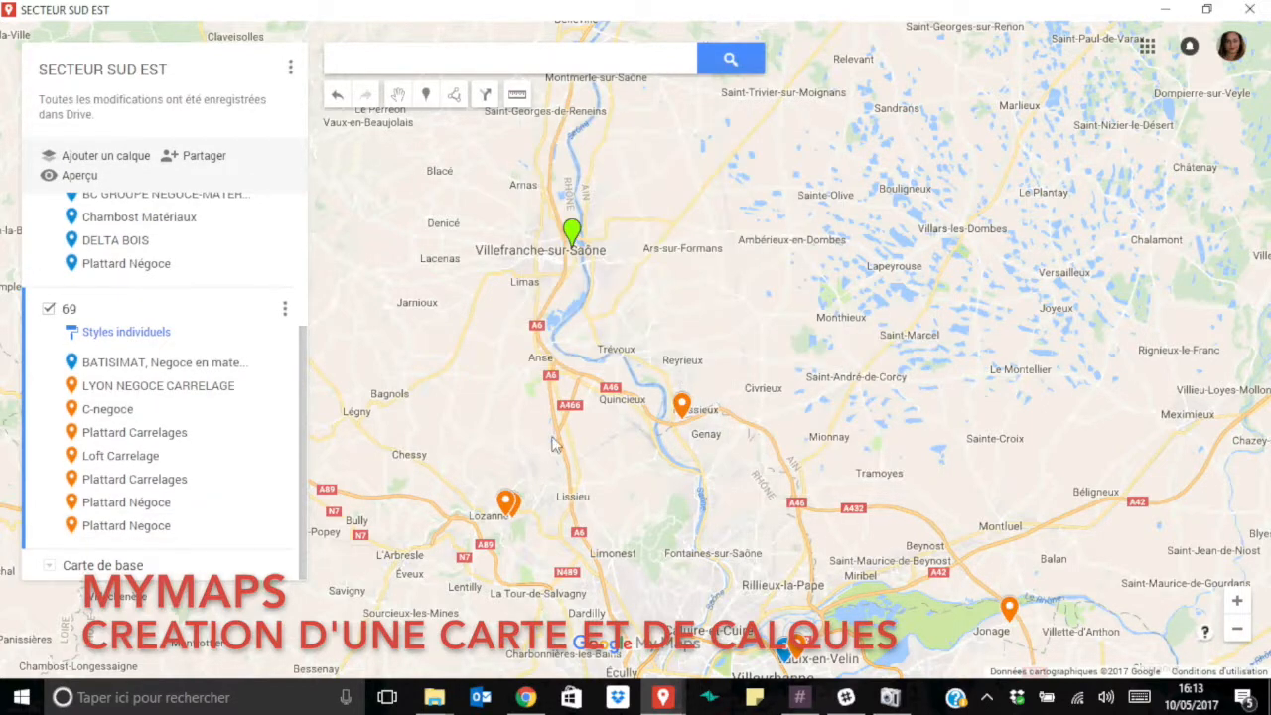
Step: Add the Plattard Carrelages result in Villefranche-sur-Saône to layer 69 and colour its marker orange
click(571, 246)
click(508, 309)
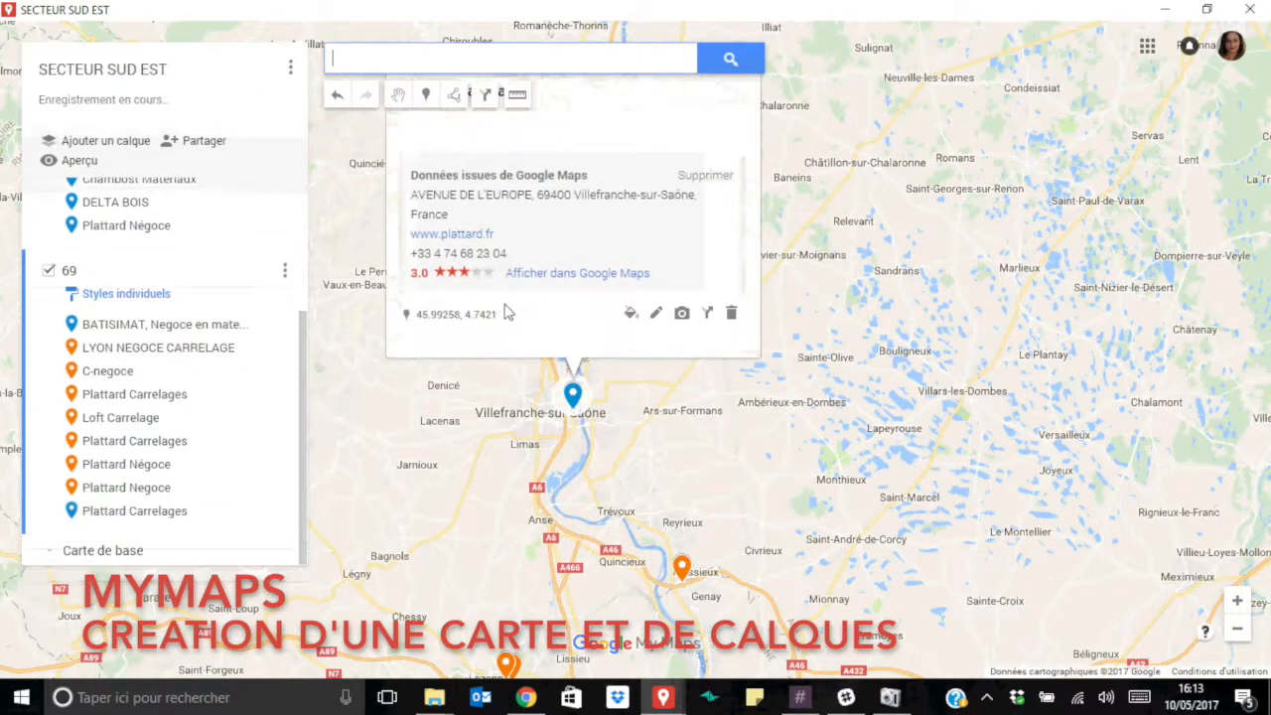
click(630, 358)
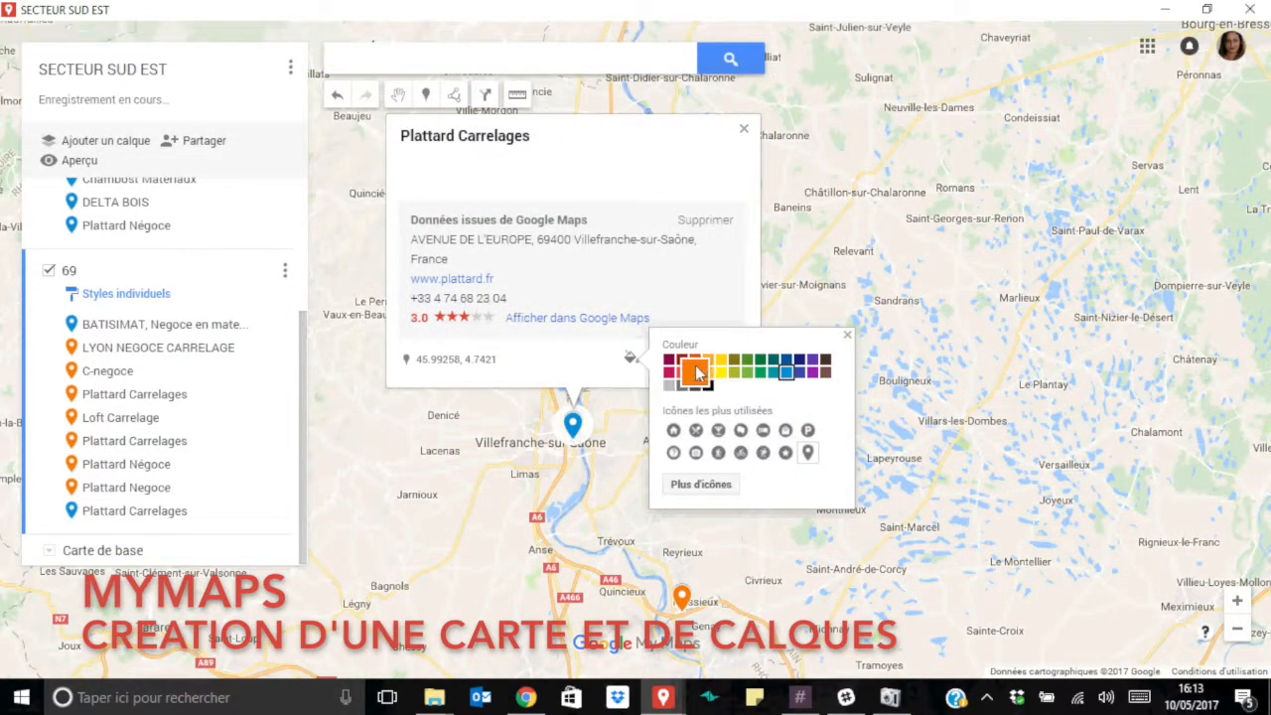
click(696, 372)
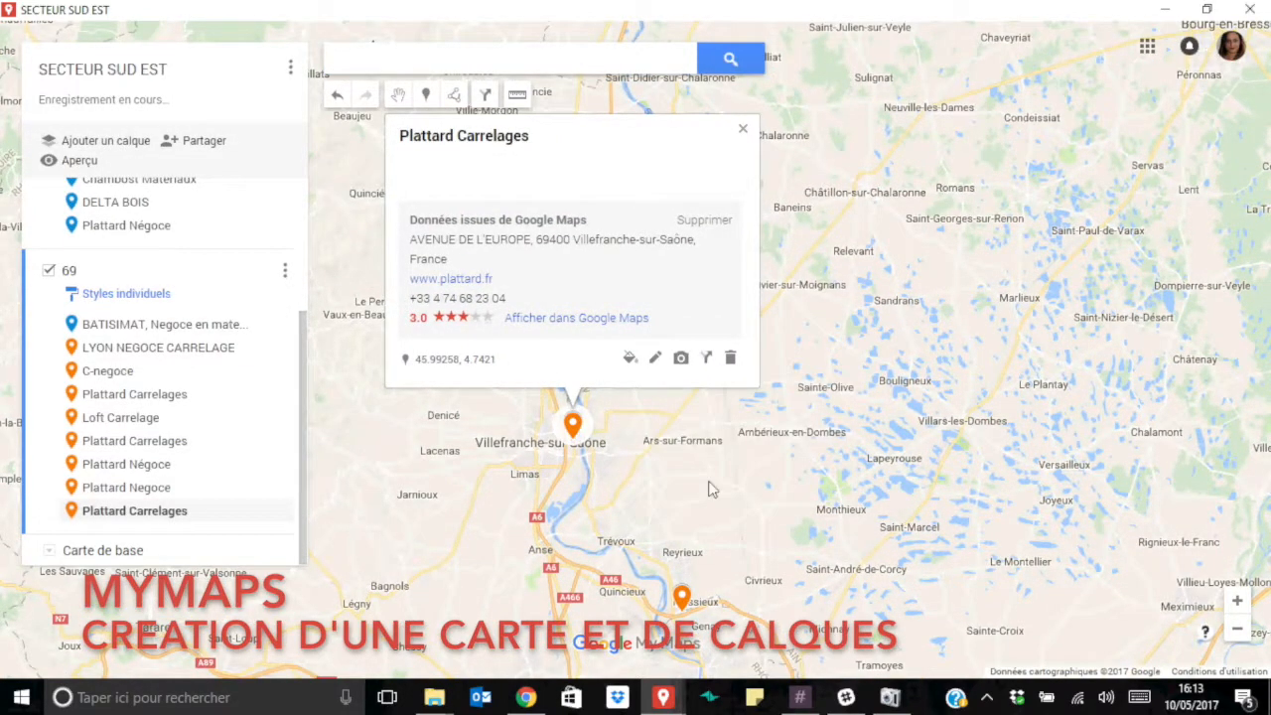
click(709, 489)
Step: Review how the blue and orange dealer markers are spread across the Lyon, Annecy and Grenoble area
click(1248, 630)
click(1248, 631)
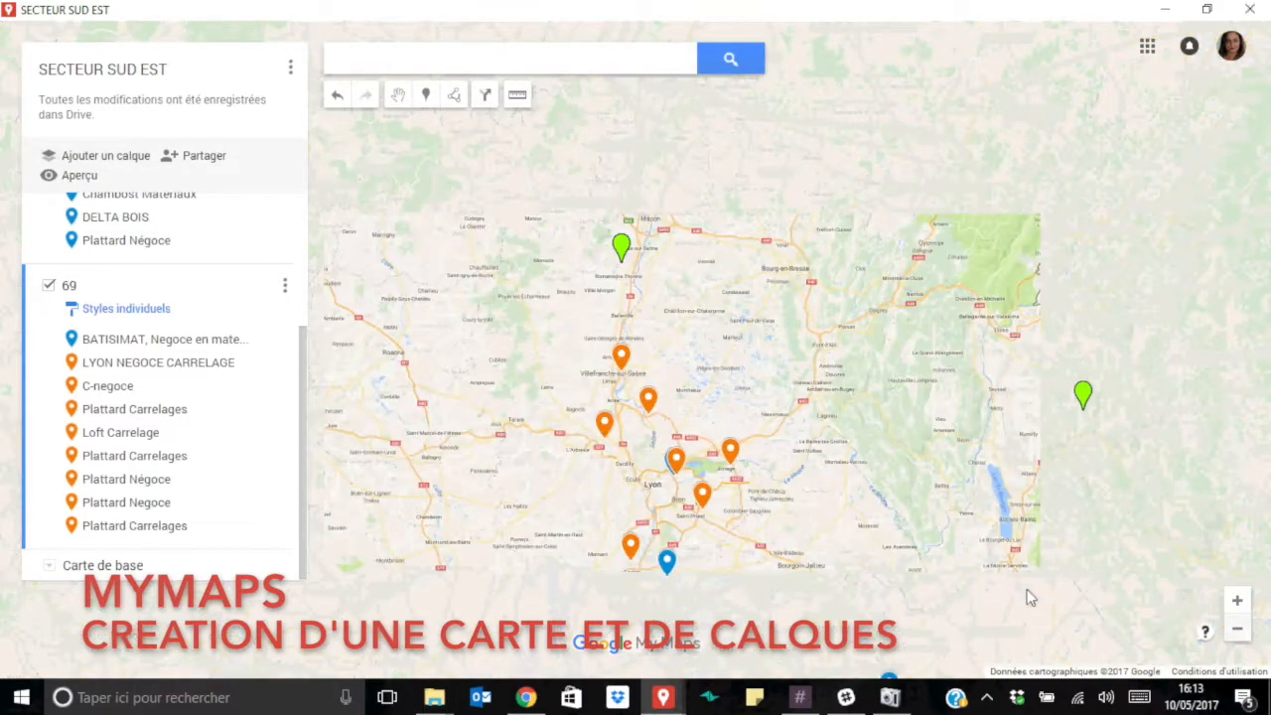
drag(975, 542, 908, 365)
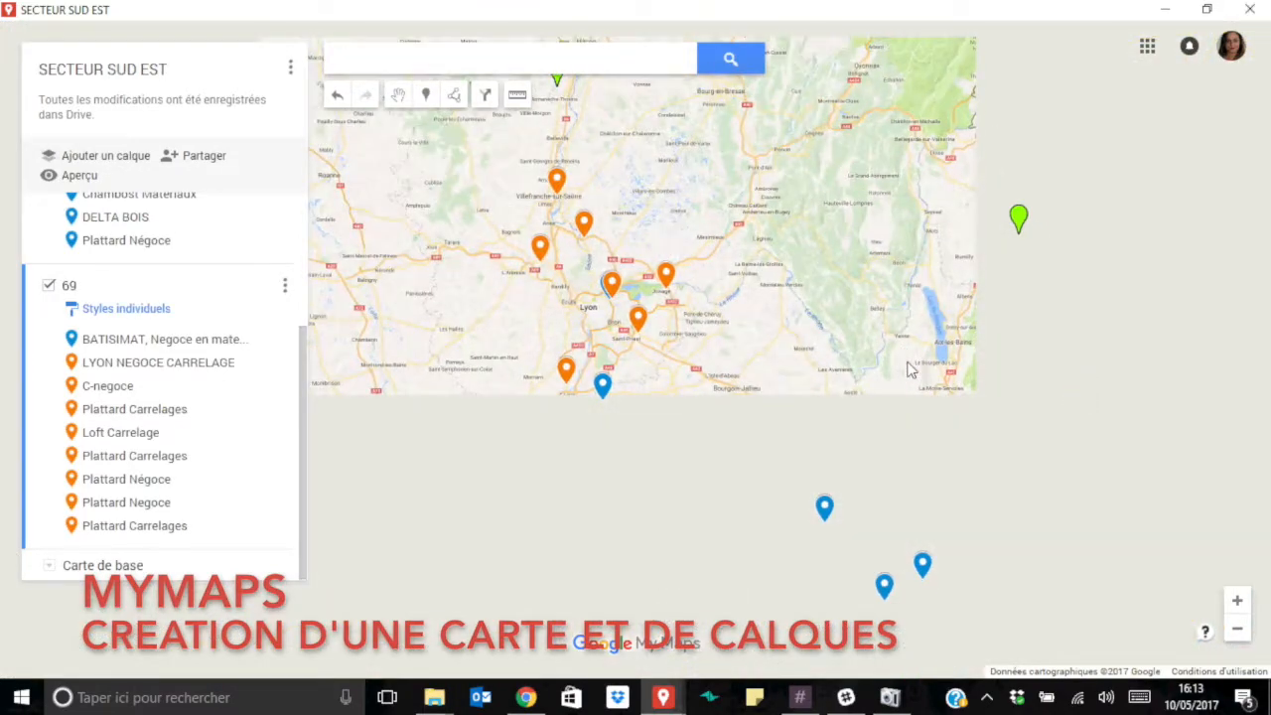
drag(869, 467, 842, 411)
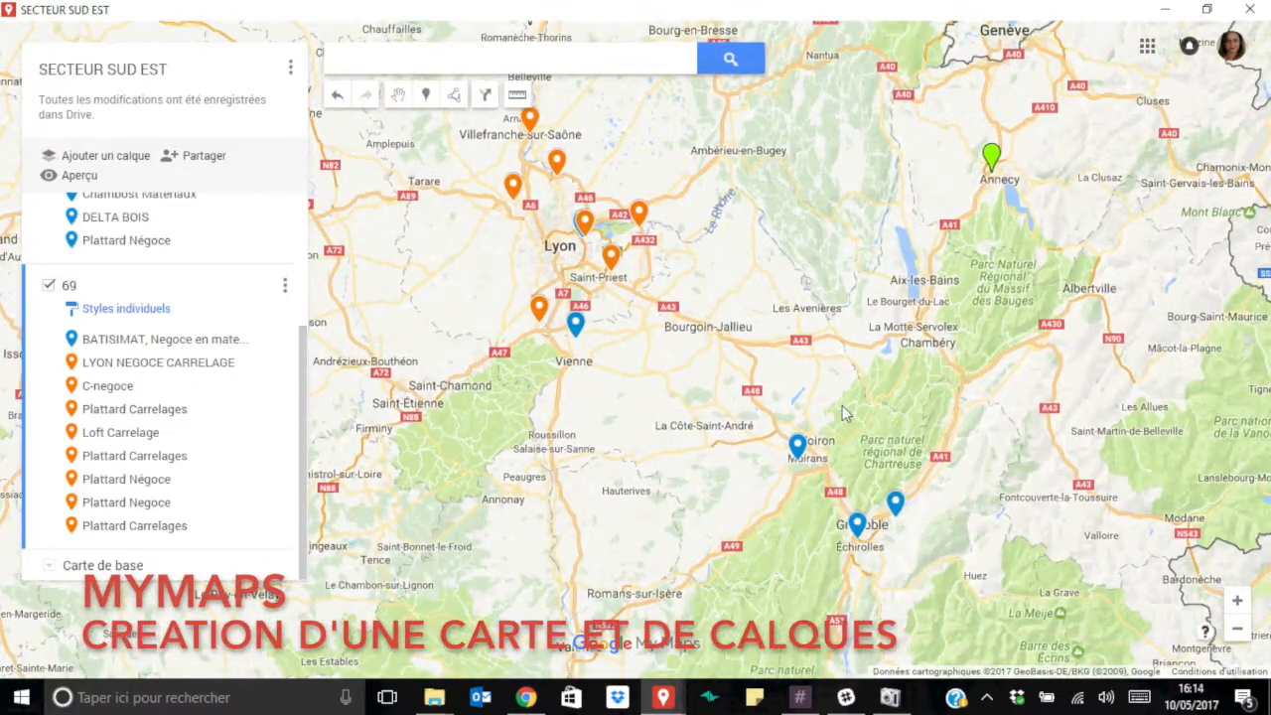
drag(697, 476, 674, 506)
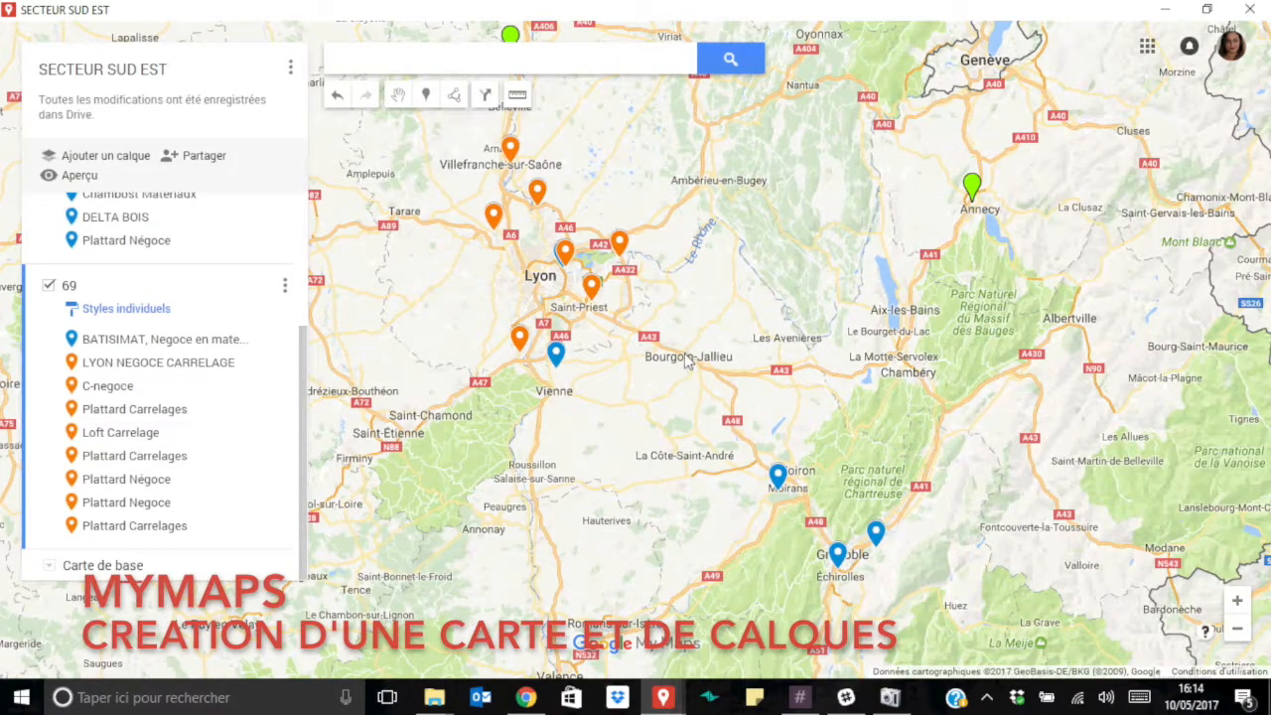
drag(700, 566, 752, 615)
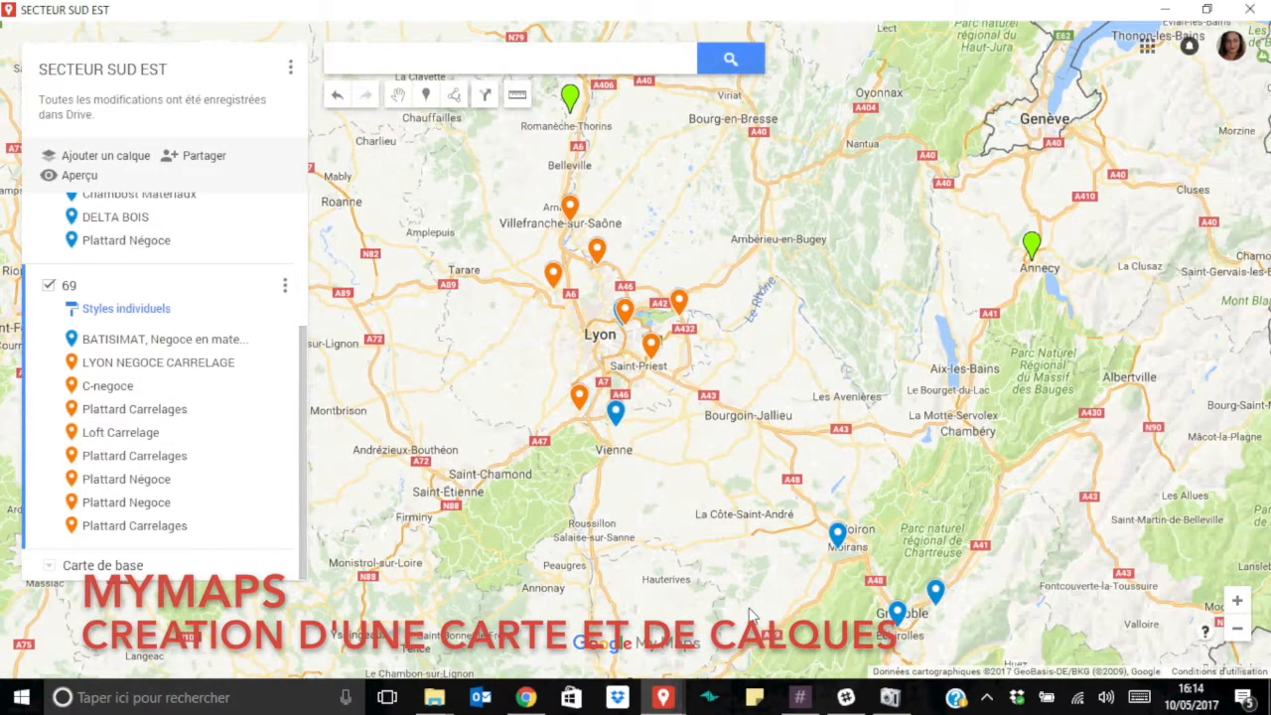
drag(705, 532, 667, 534)
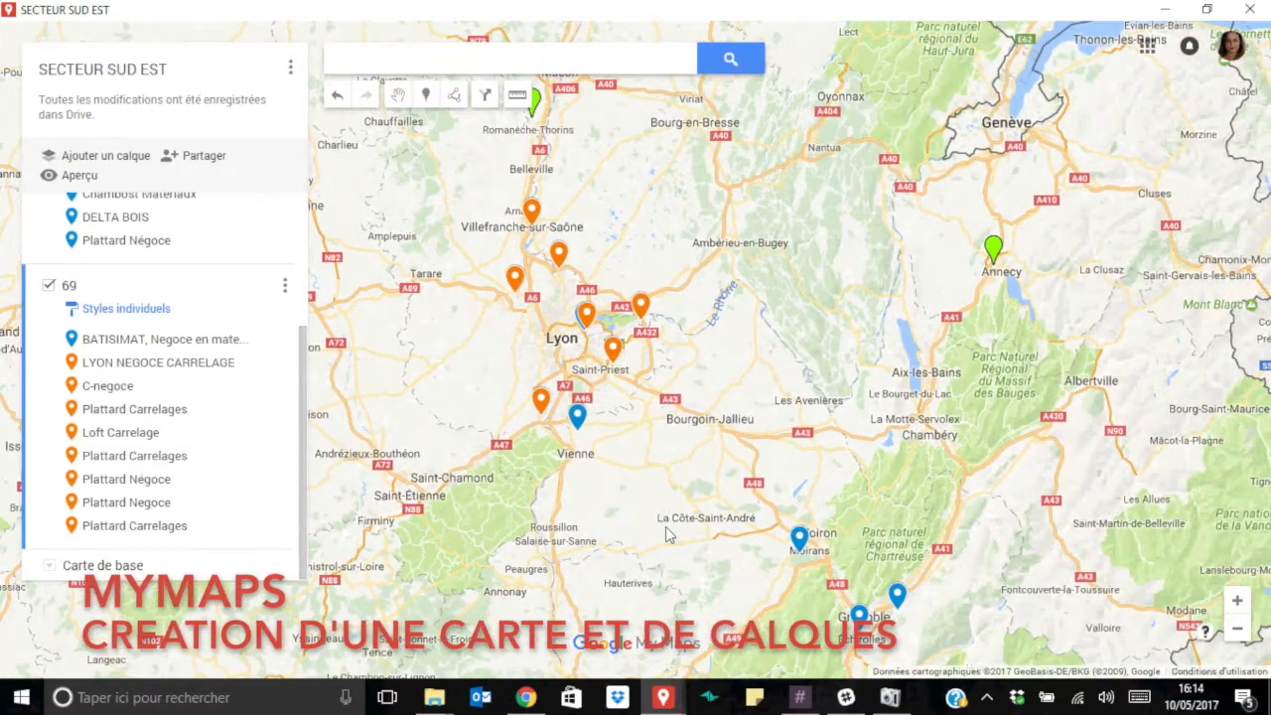
drag(720, 449, 802, 541)
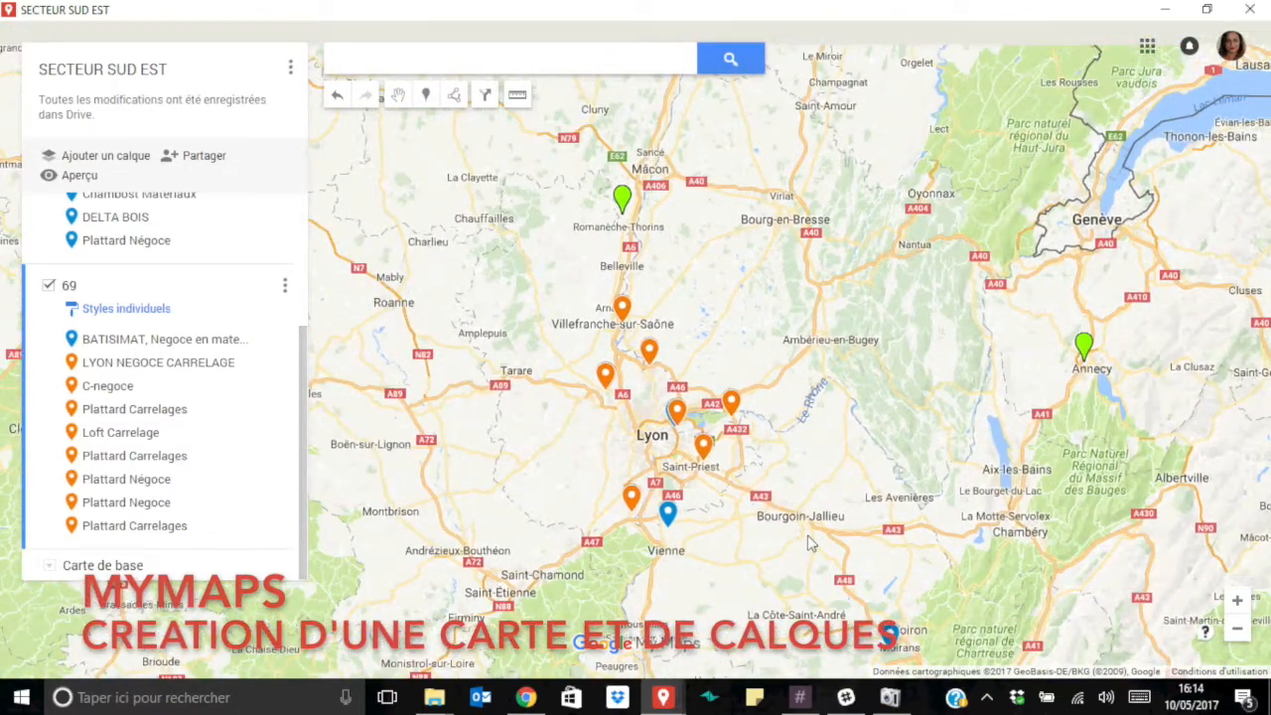
Step: Search for POINT P CRAPONNE and add the POINT.P result in Craponne to layer 69
click(564, 62)
text(P)
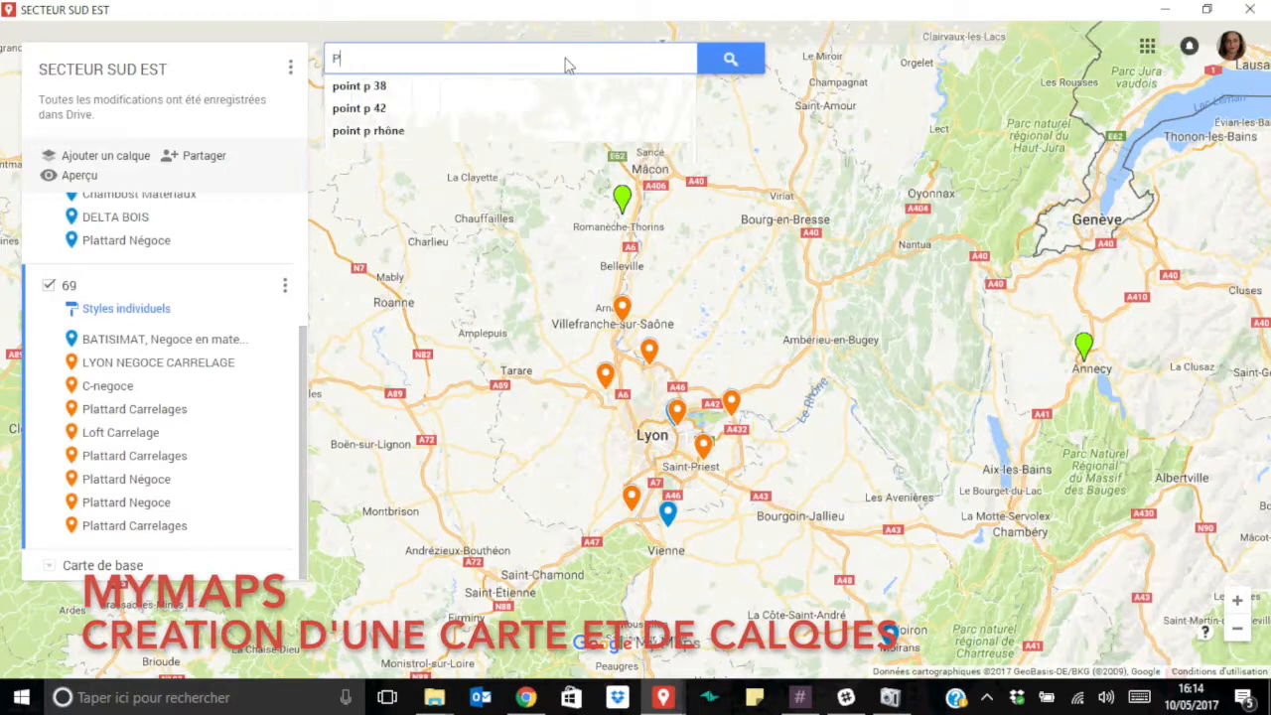
text(OINT P C)
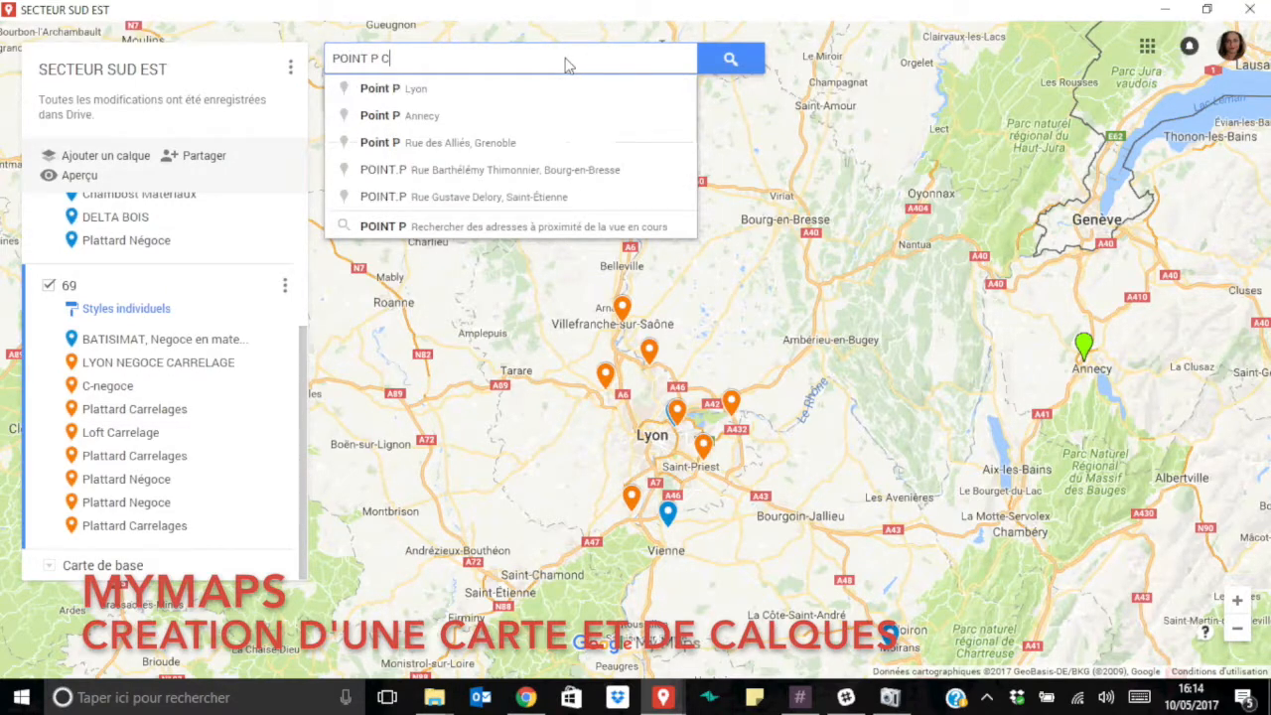
text(RAPONNE)
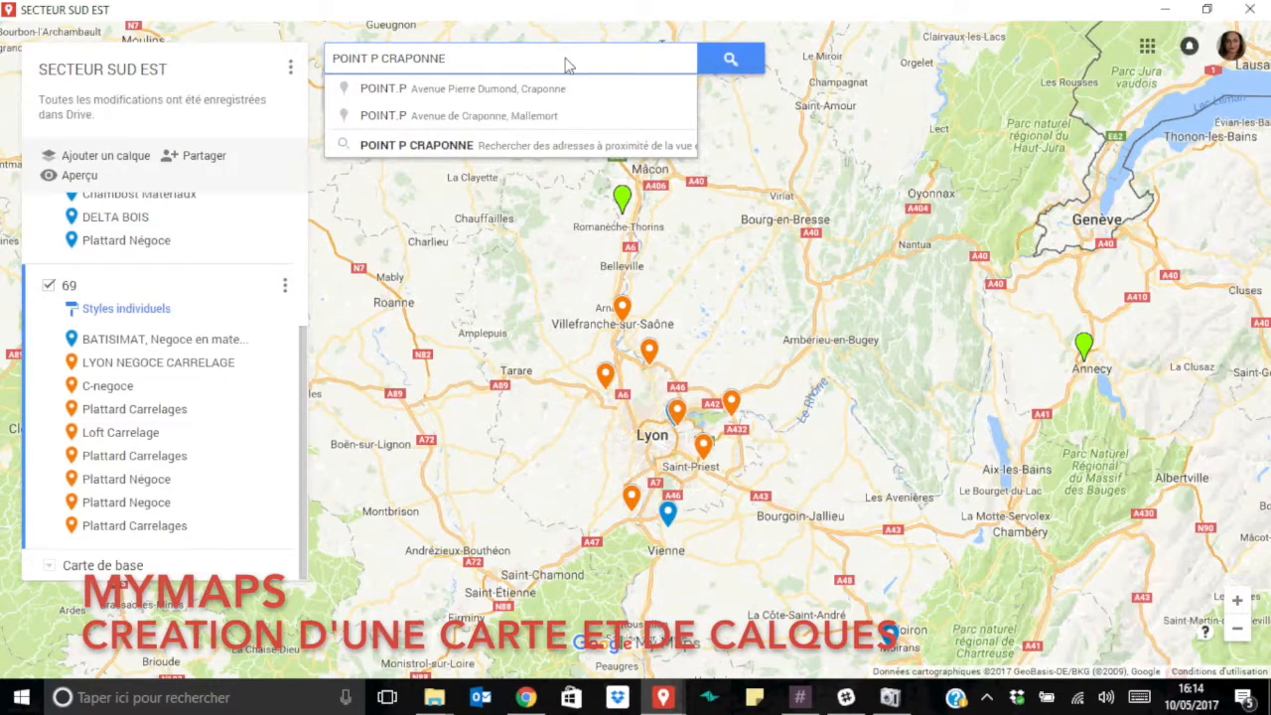
click(485, 91)
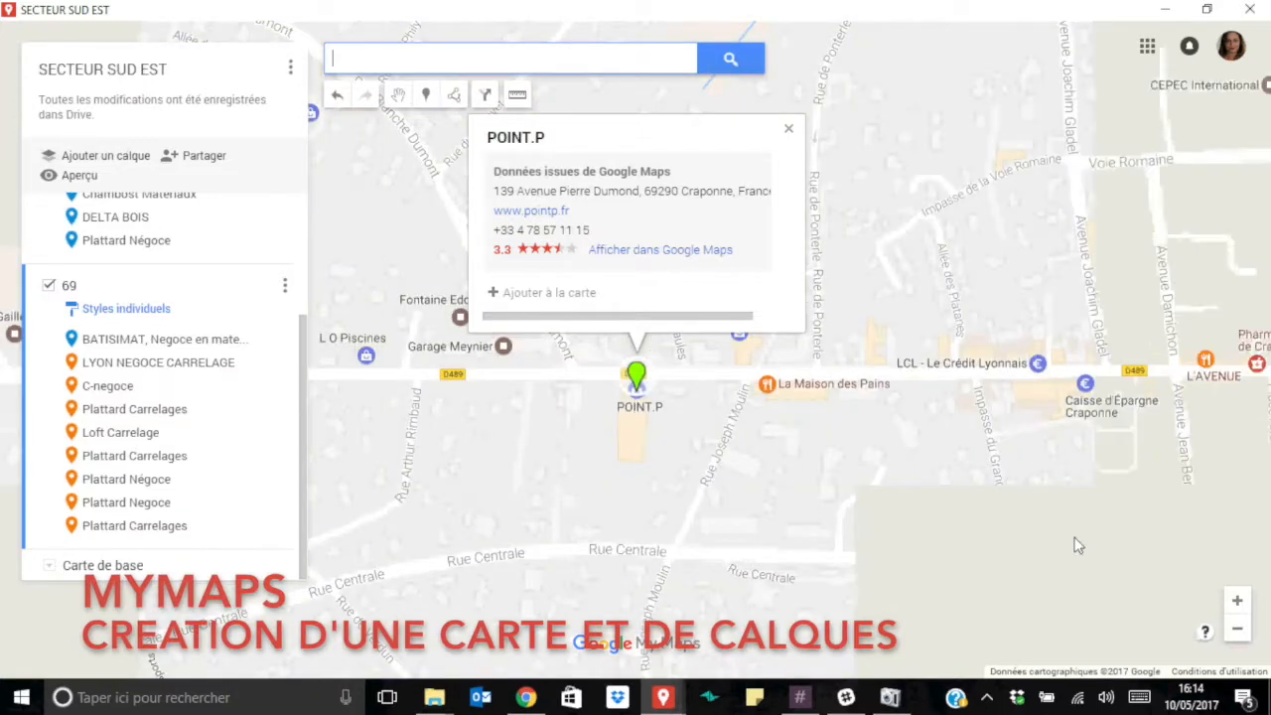
click(1238, 632)
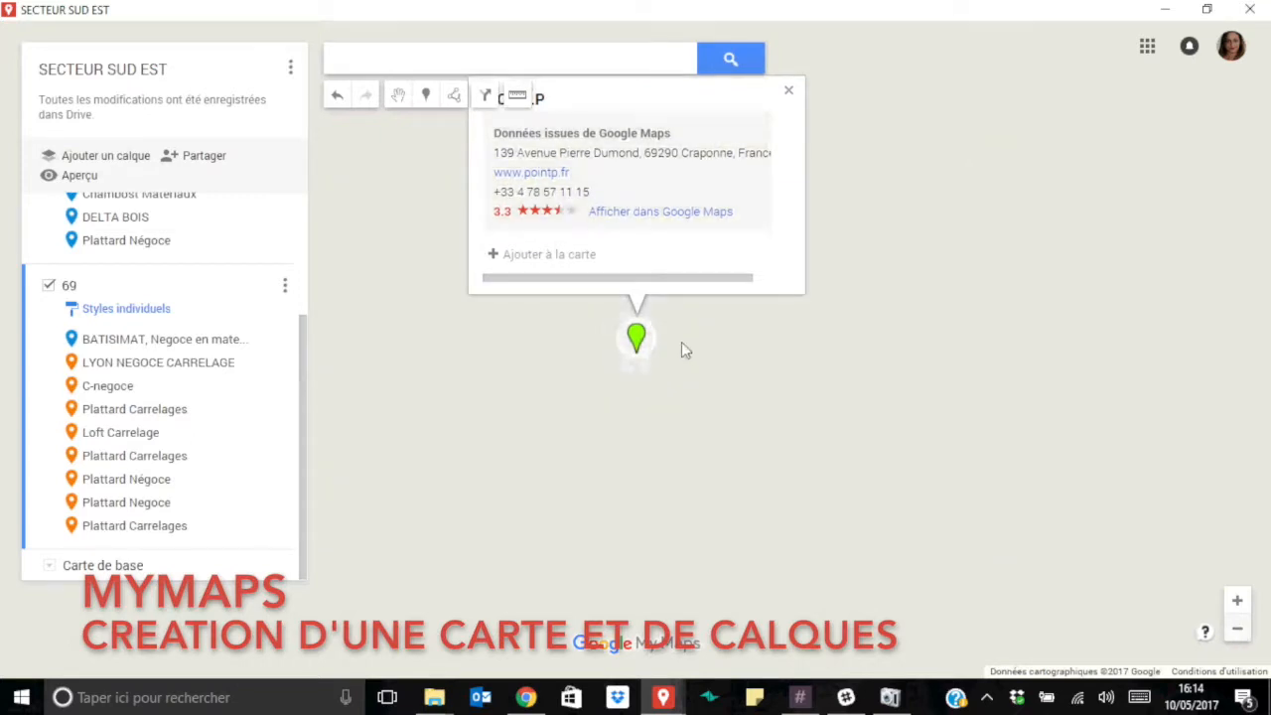
click(545, 256)
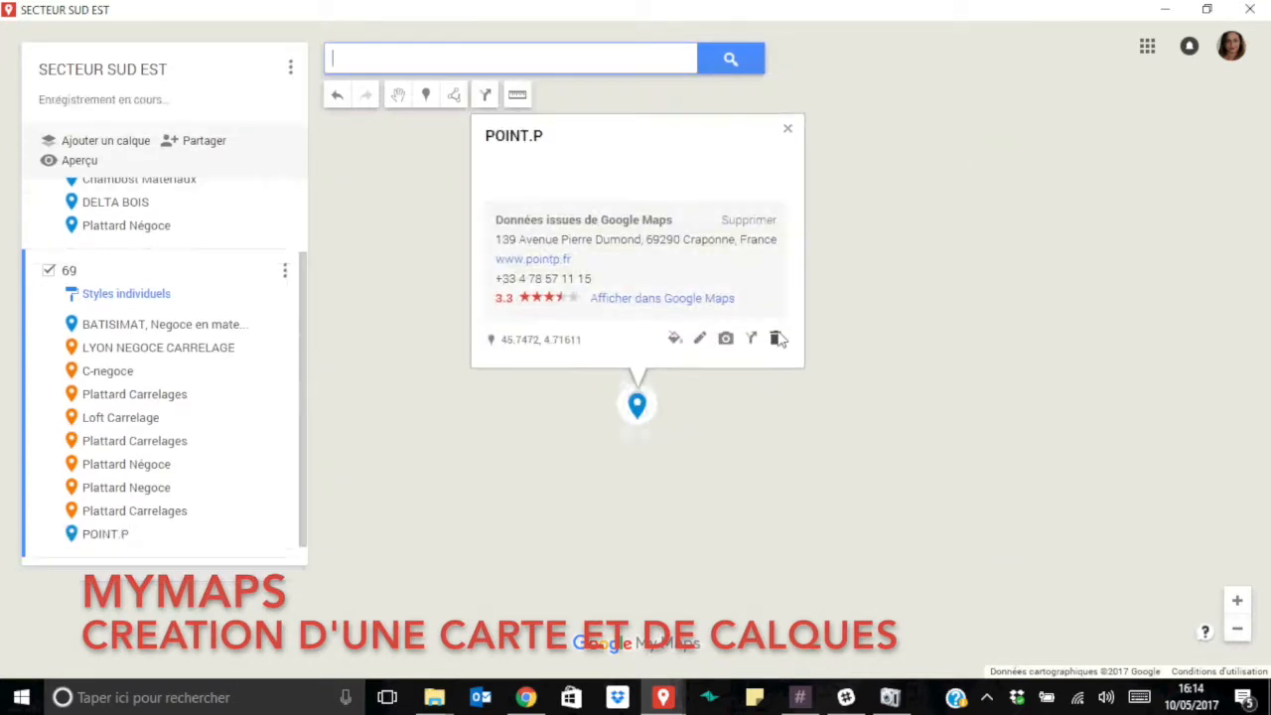
click(883, 446)
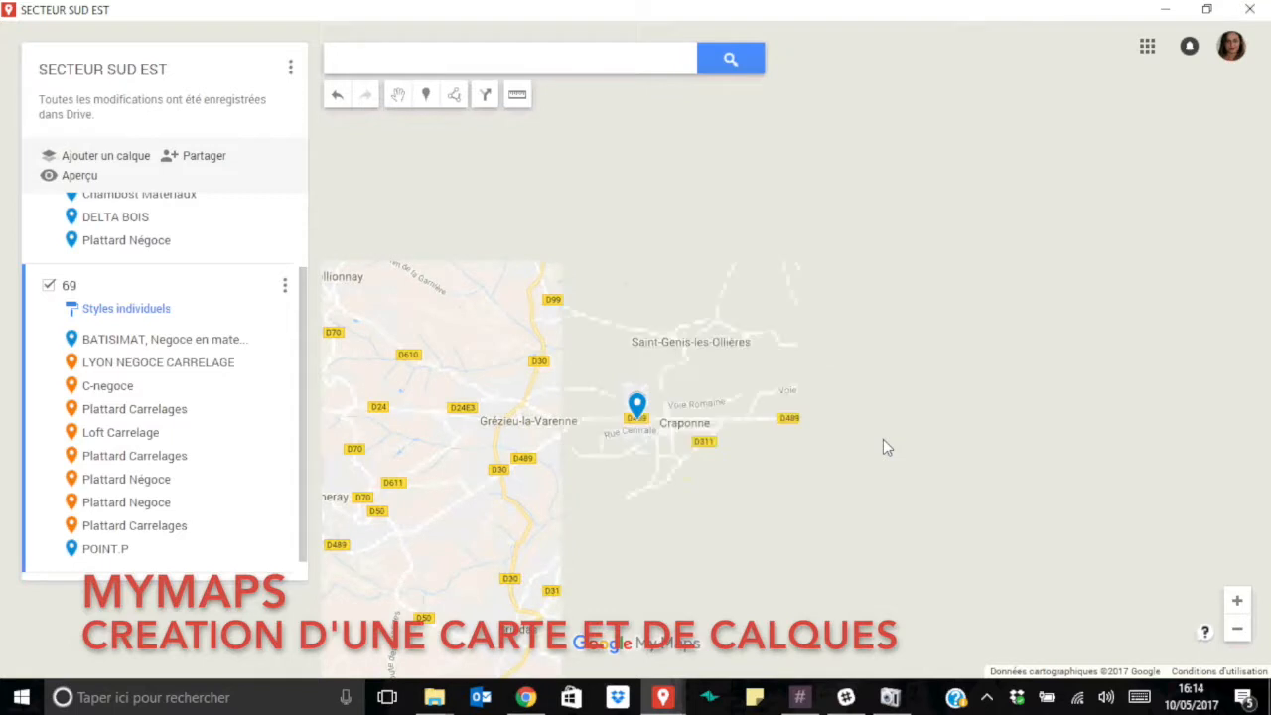
Step: Colour the POINT.P marker in Craponne green
click(1237, 628)
click(1237, 629)
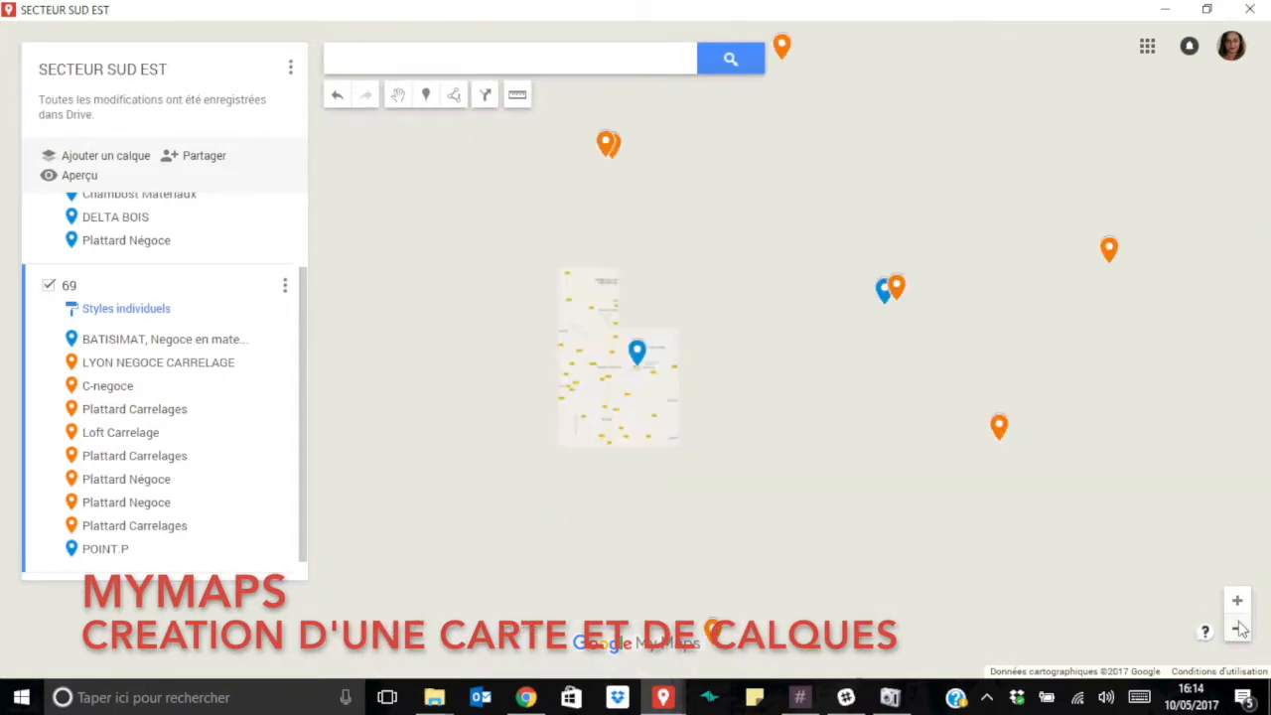
mouse_move(1140, 556)
mouse_down()
mouse_move(870, 529)
mouse_move(1040, 547)
mouse_up()
click(542, 340)
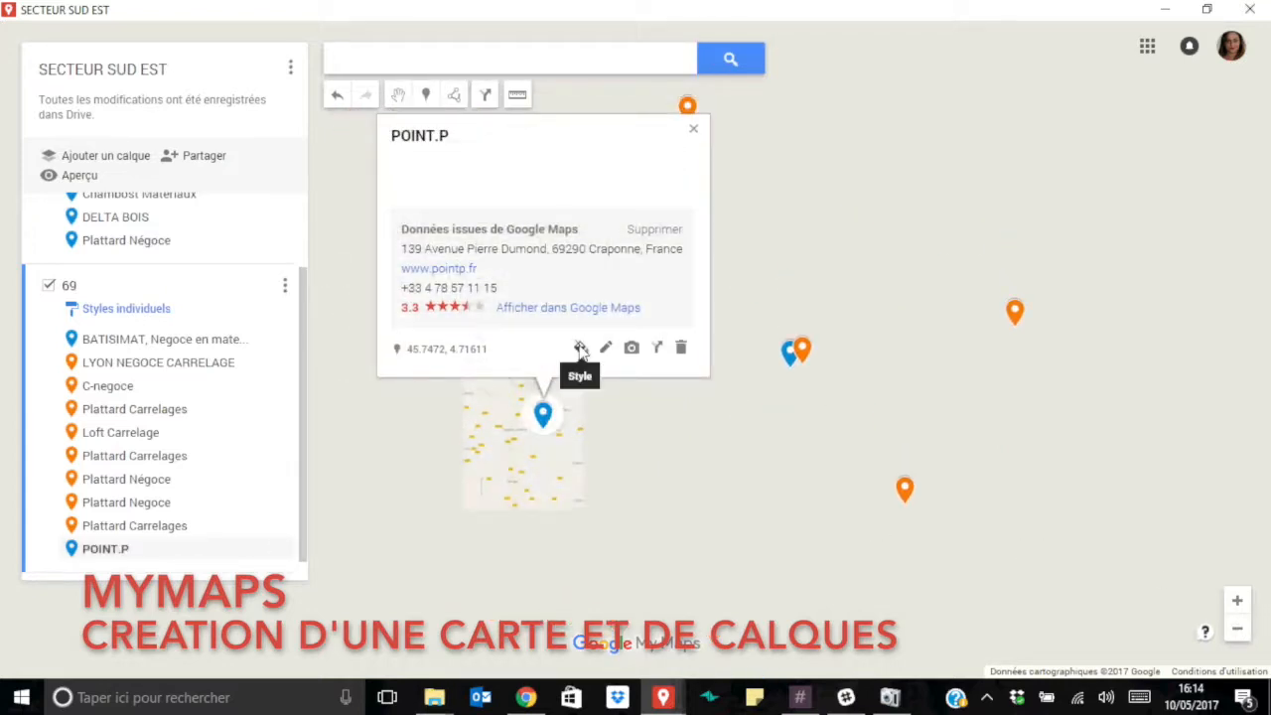
click(581, 349)
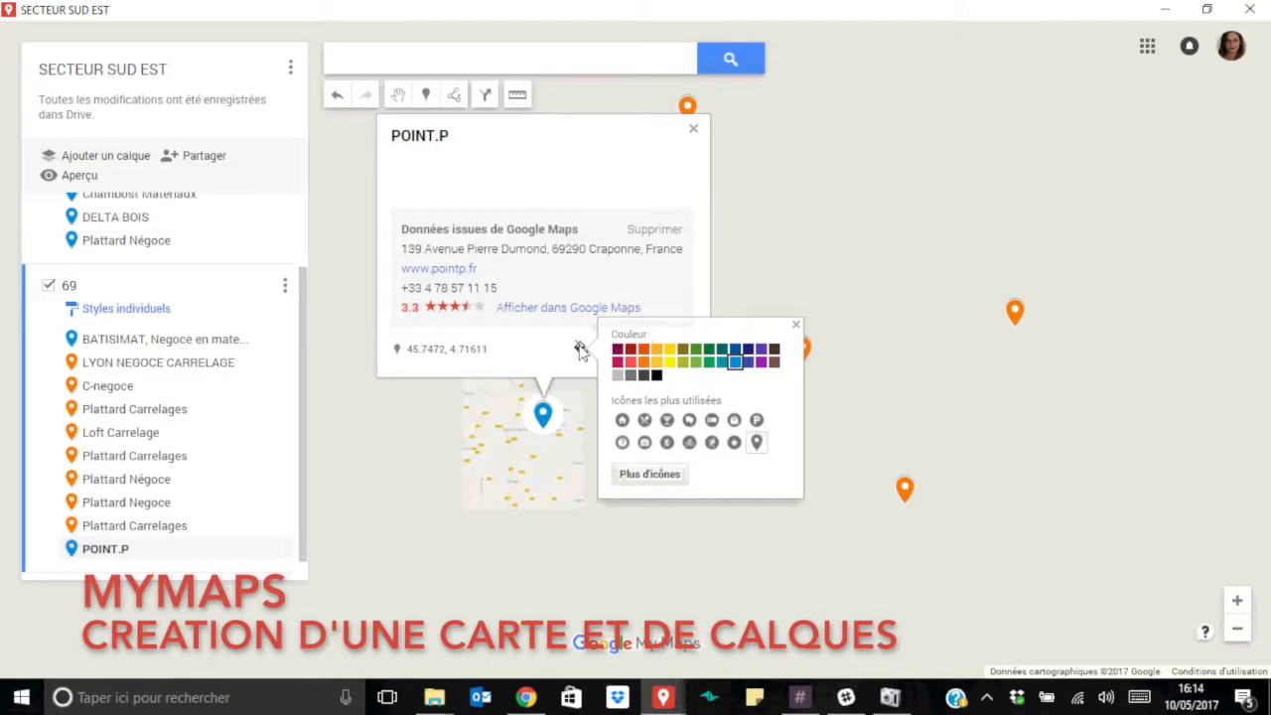
click(692, 360)
click(681, 474)
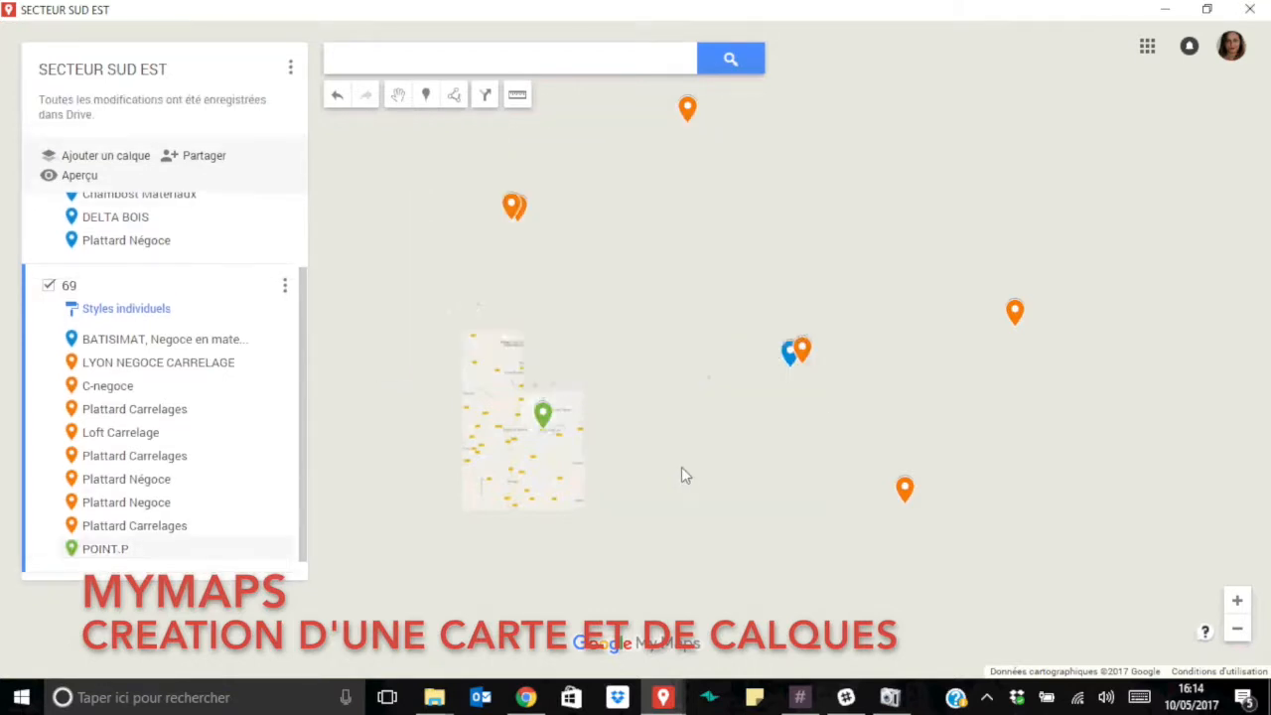
Step: Review how the green, orange and blue dealer markers are spread around Lyon and check the entries in both layers
click(1238, 628)
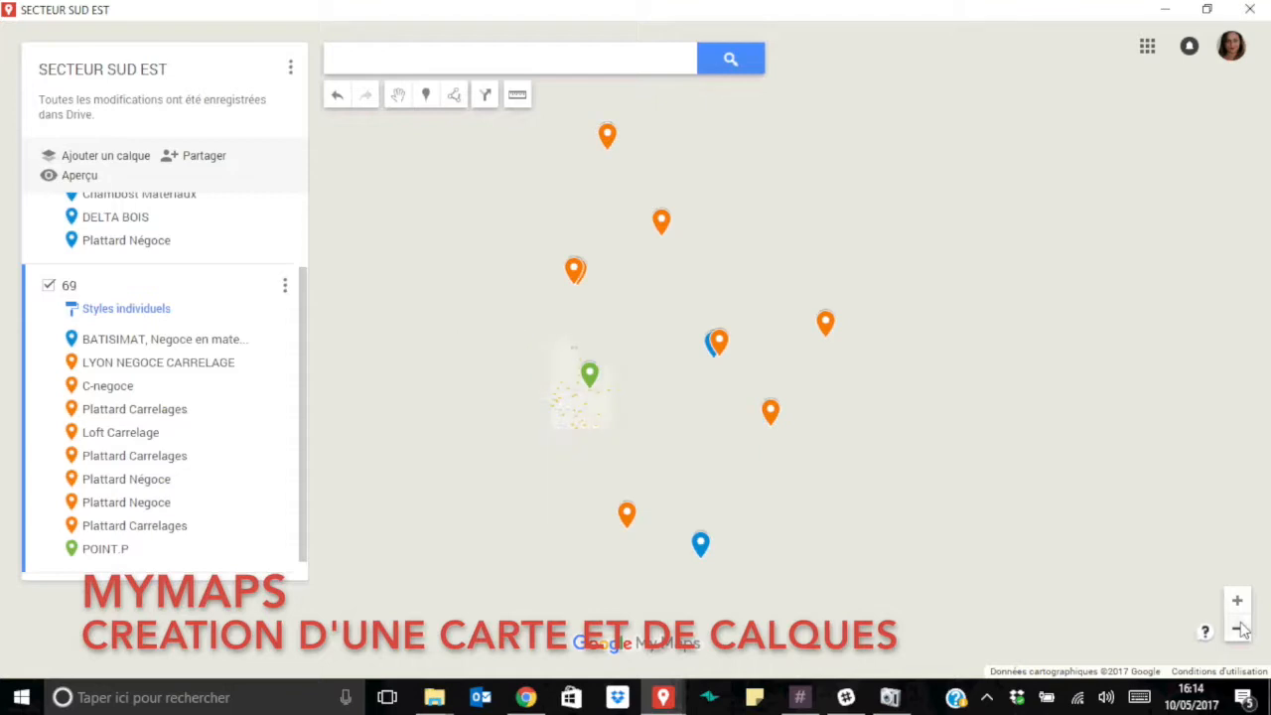
mouse_move(942, 428)
mouse_down()
mouse_move(832, 444)
mouse_move(873, 427)
mouse_move(929, 431)
mouse_up()
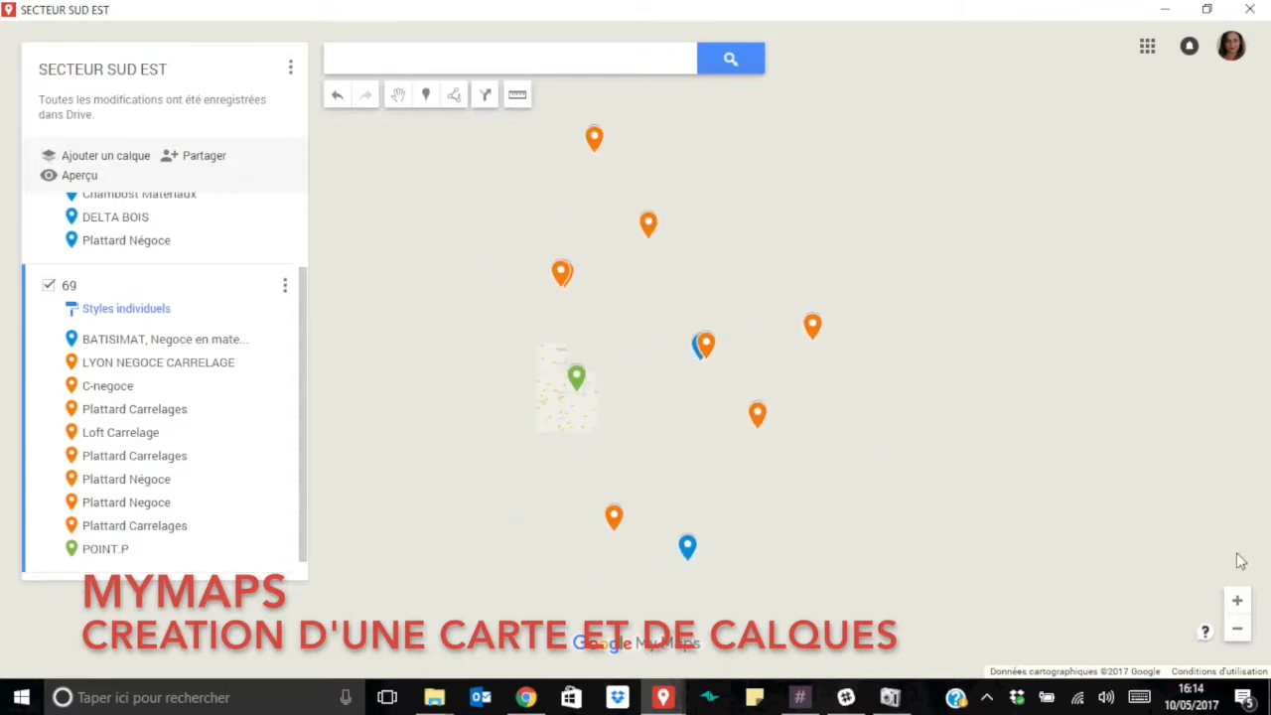
click(1243, 604)
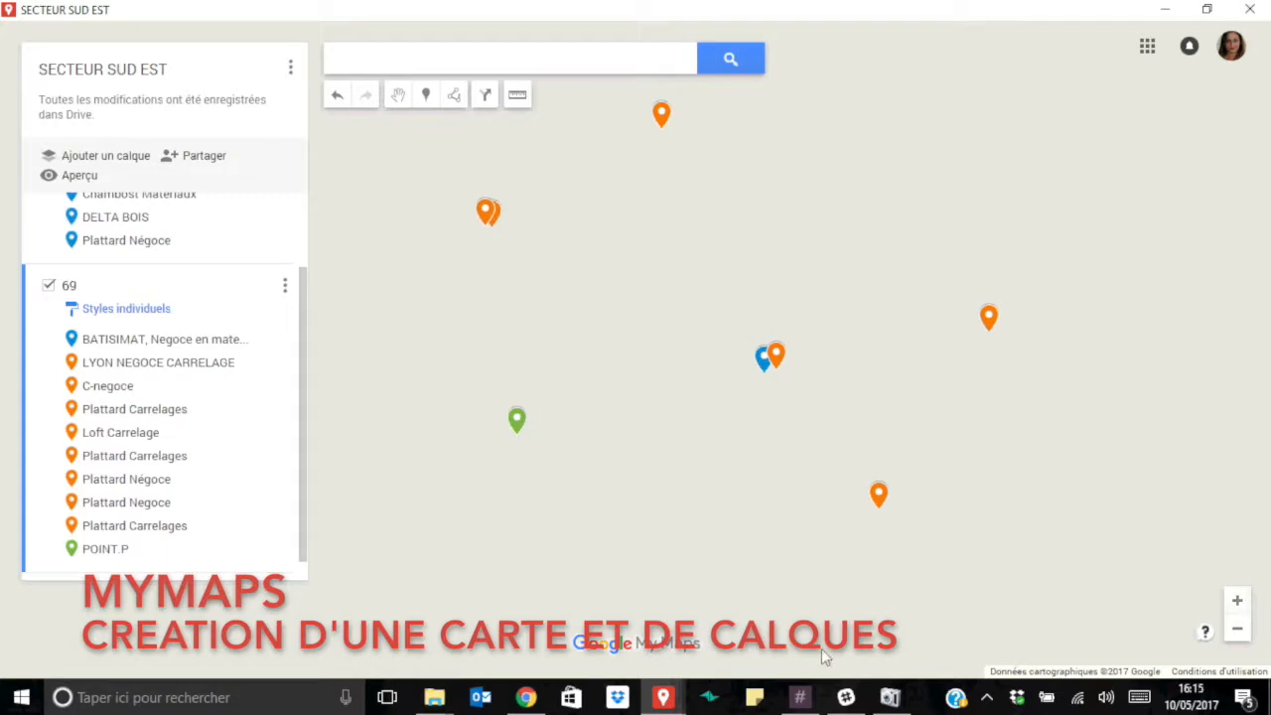
drag(822, 658, 755, 553)
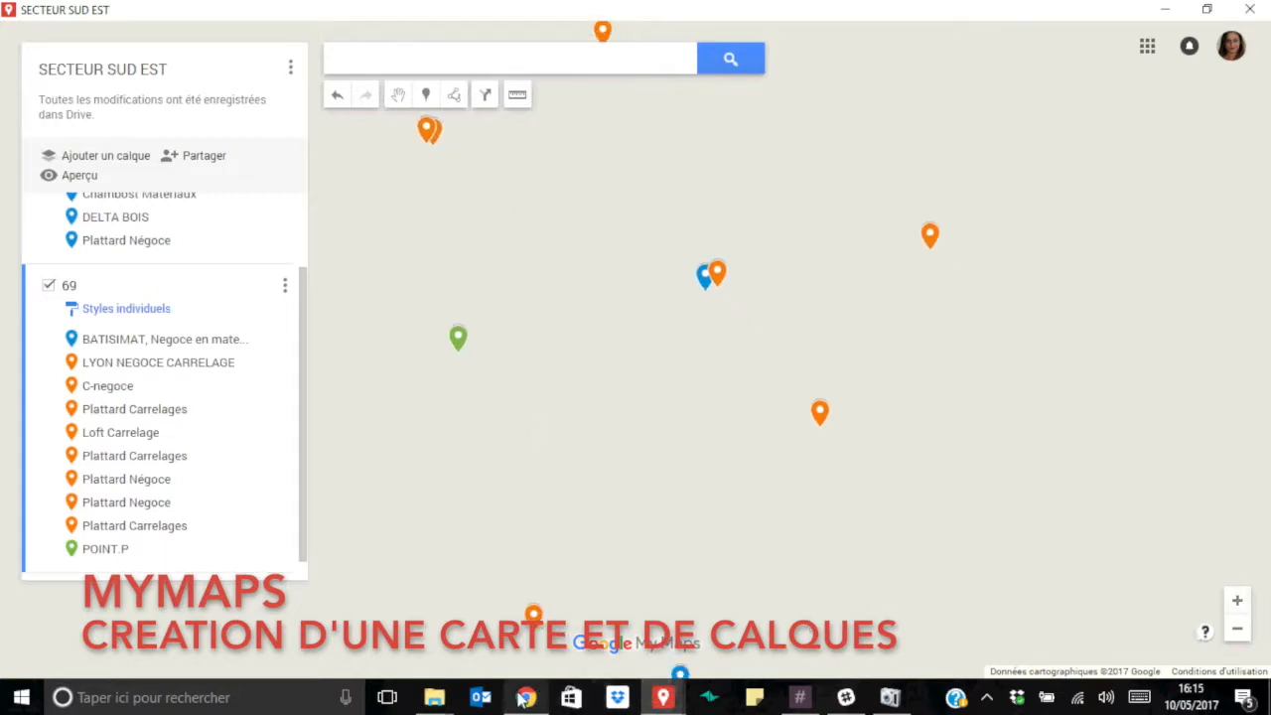
mouse_move(946, 590)
mouse_down()
mouse_move(806, 649)
mouse_move(975, 614)
mouse_move(961, 586)
mouse_up()
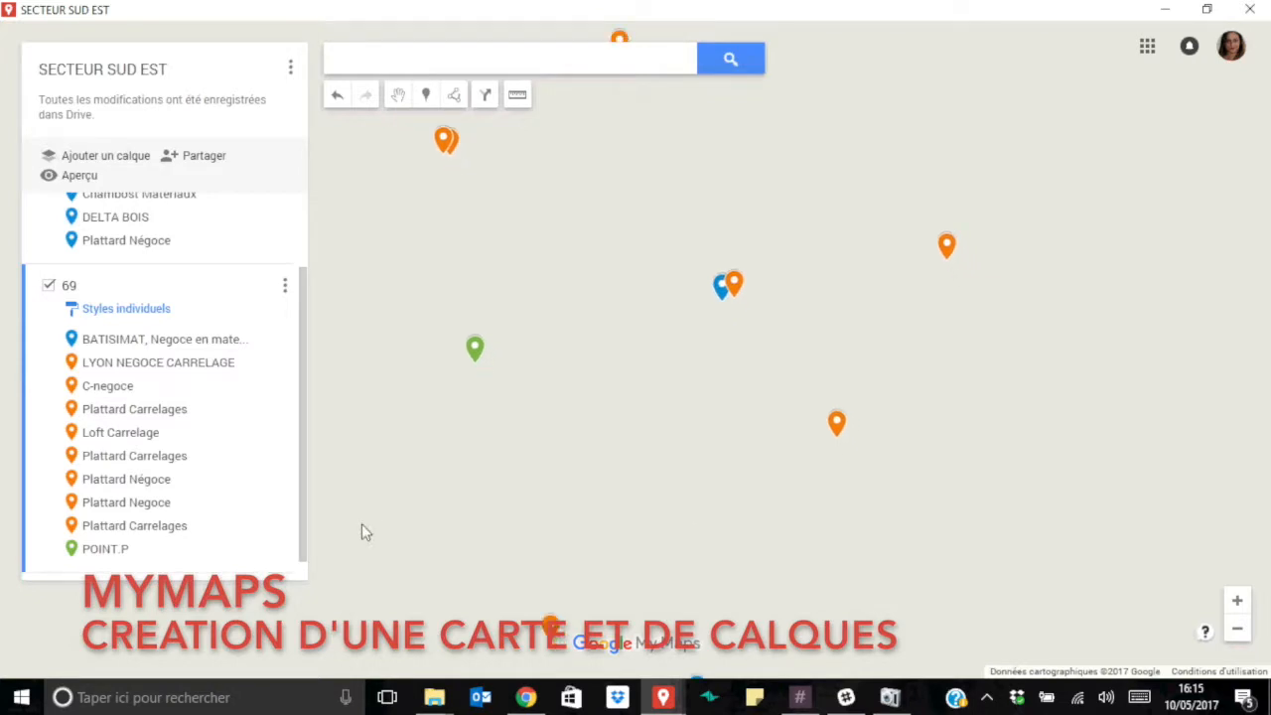
scroll(219, 488, down, 1)
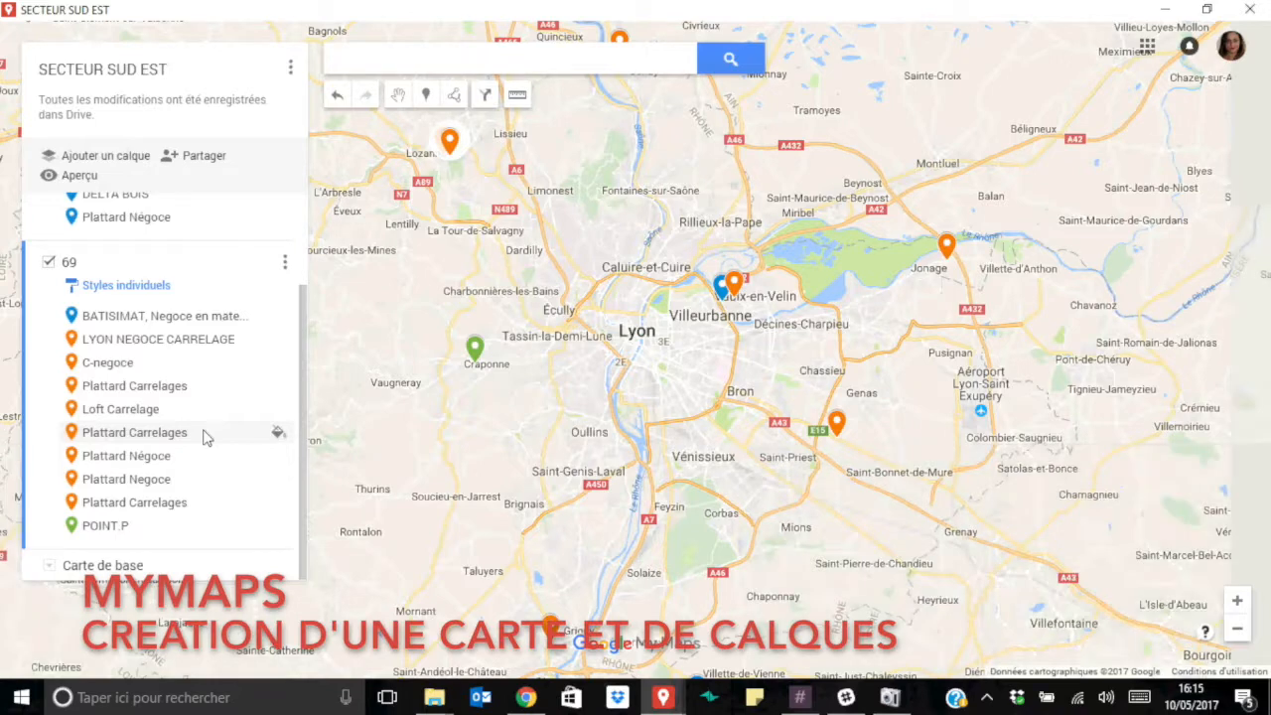
scroll(201, 434, up, 3)
Step: Show the details of DELTA BOIS in layer 38, close them and view the markers of both layers together
click(225, 314)
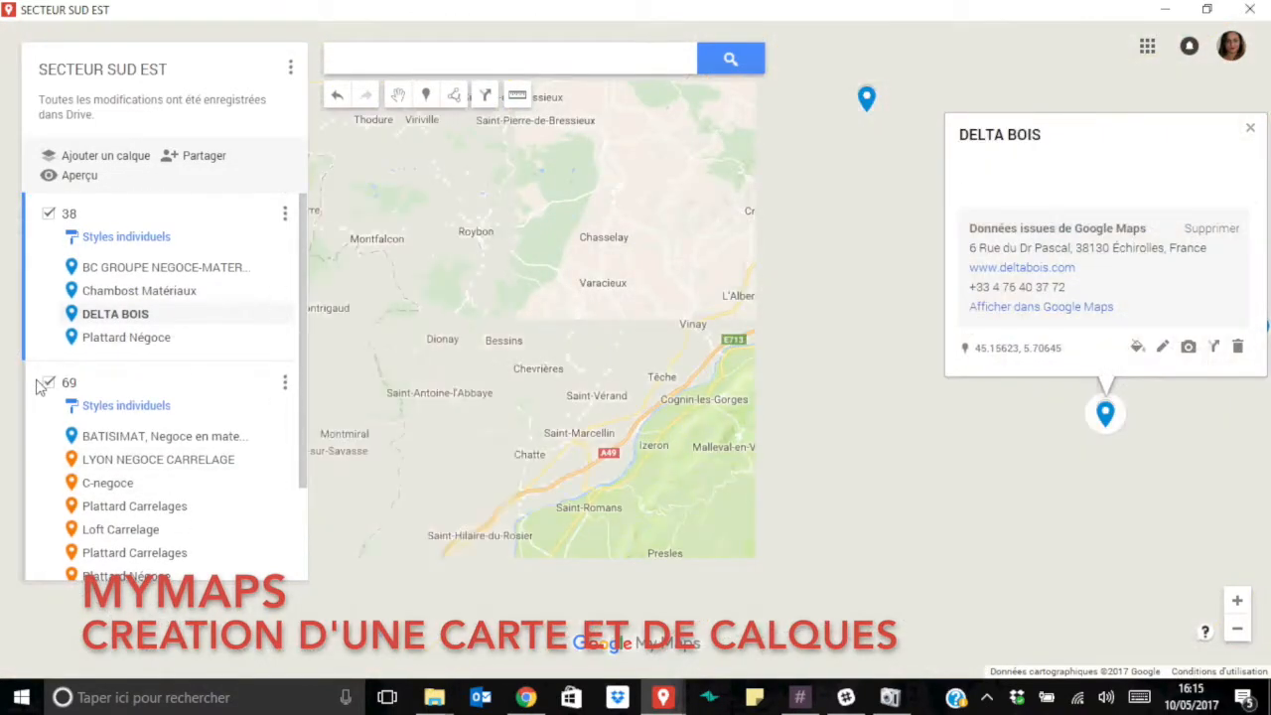
click(1250, 131)
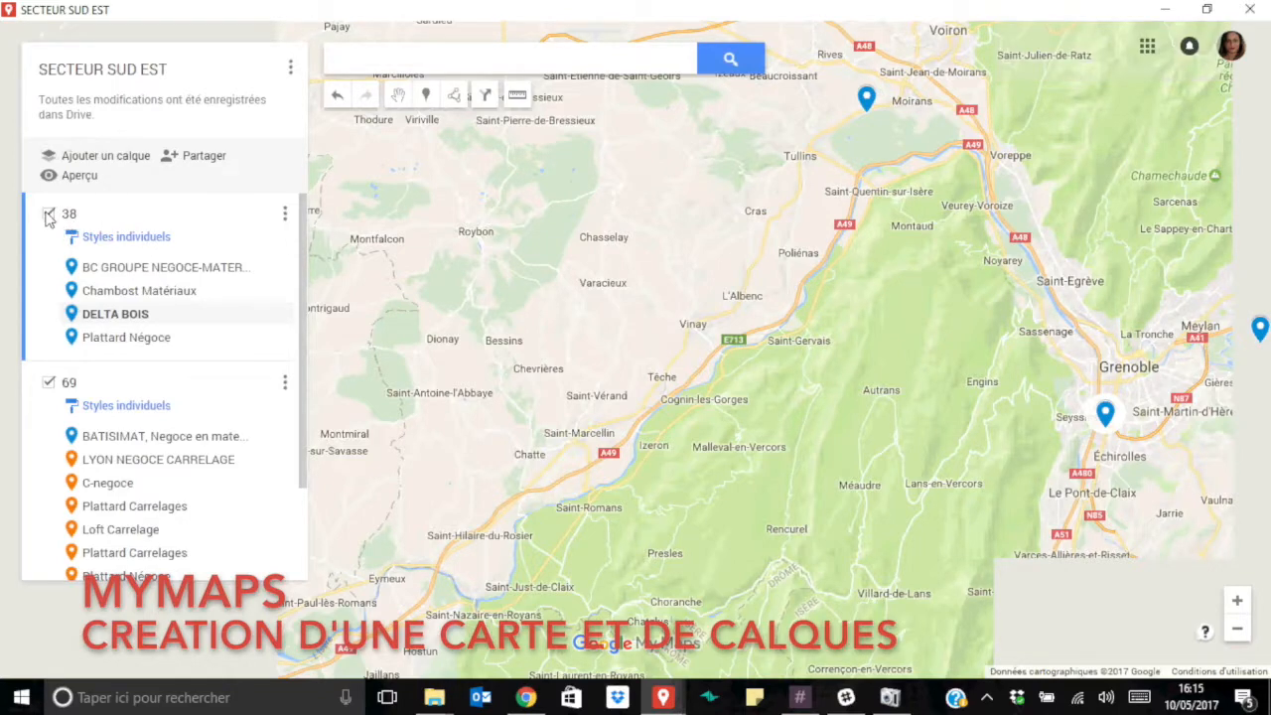
click(1237, 630)
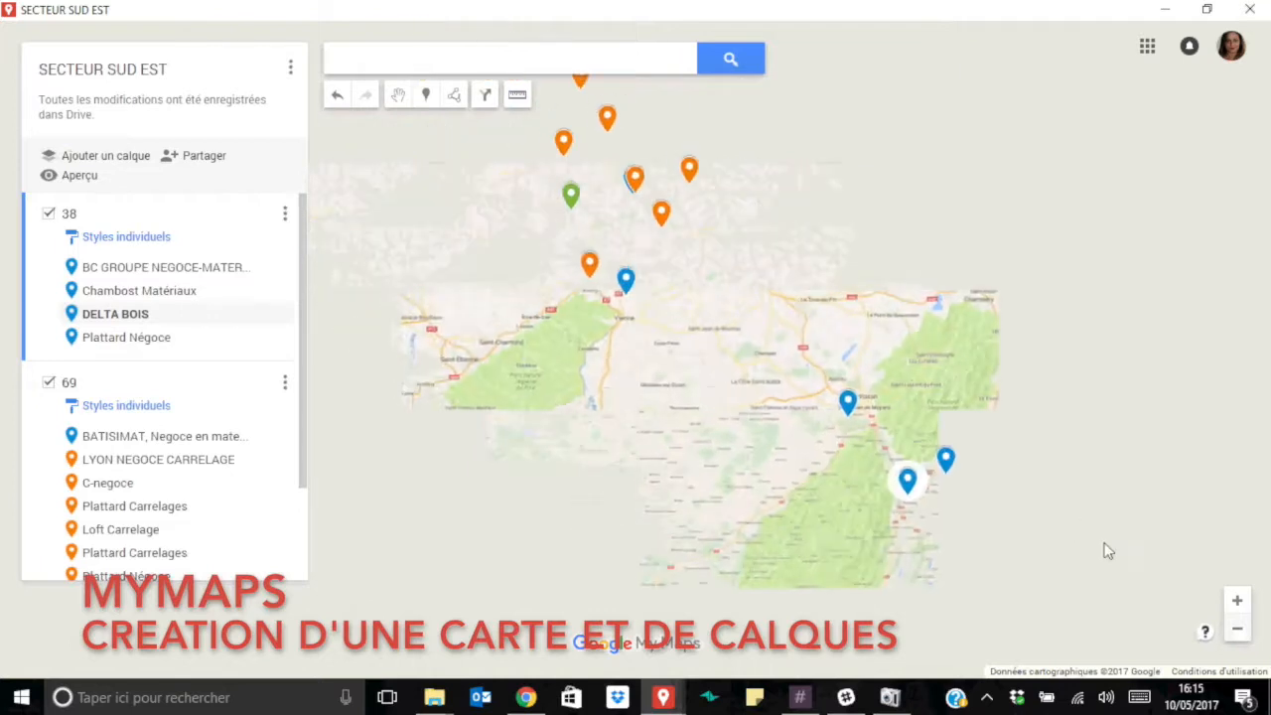
drag(1109, 552, 1044, 613)
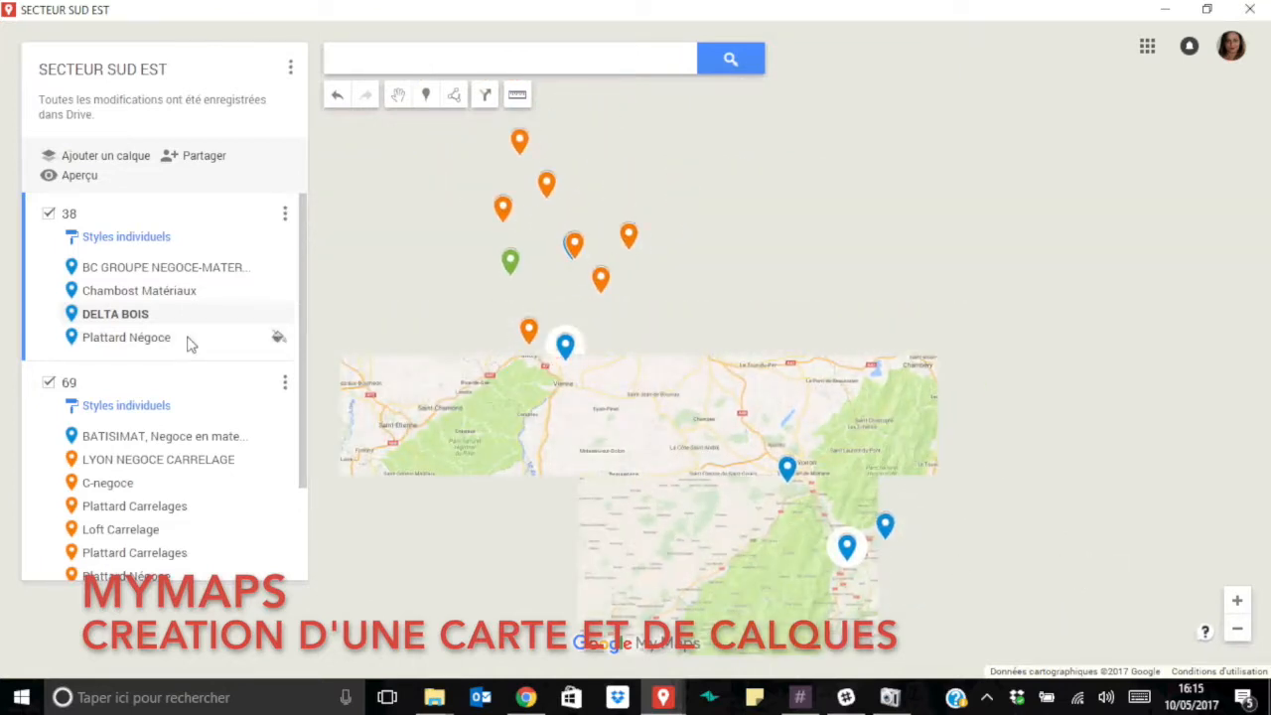
Step: Hide layers 38 and 69 and show them again one by one to compare their markers on the map
click(48, 214)
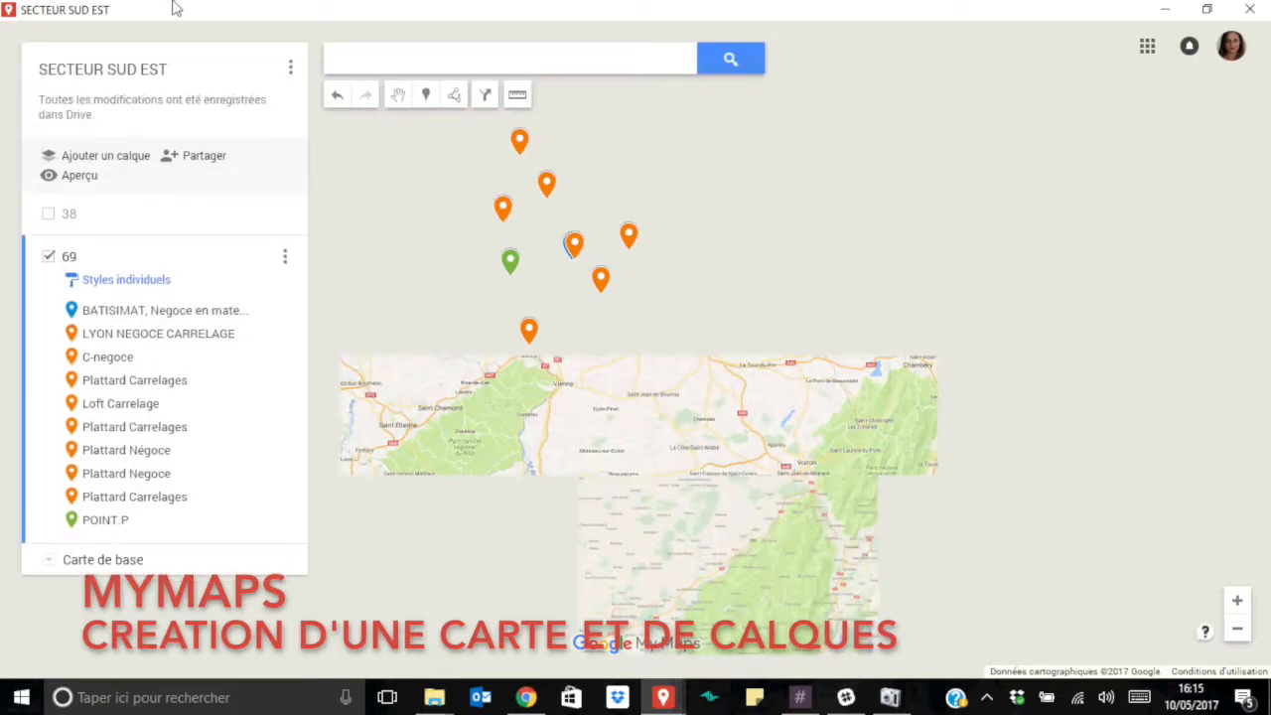
click(48, 257)
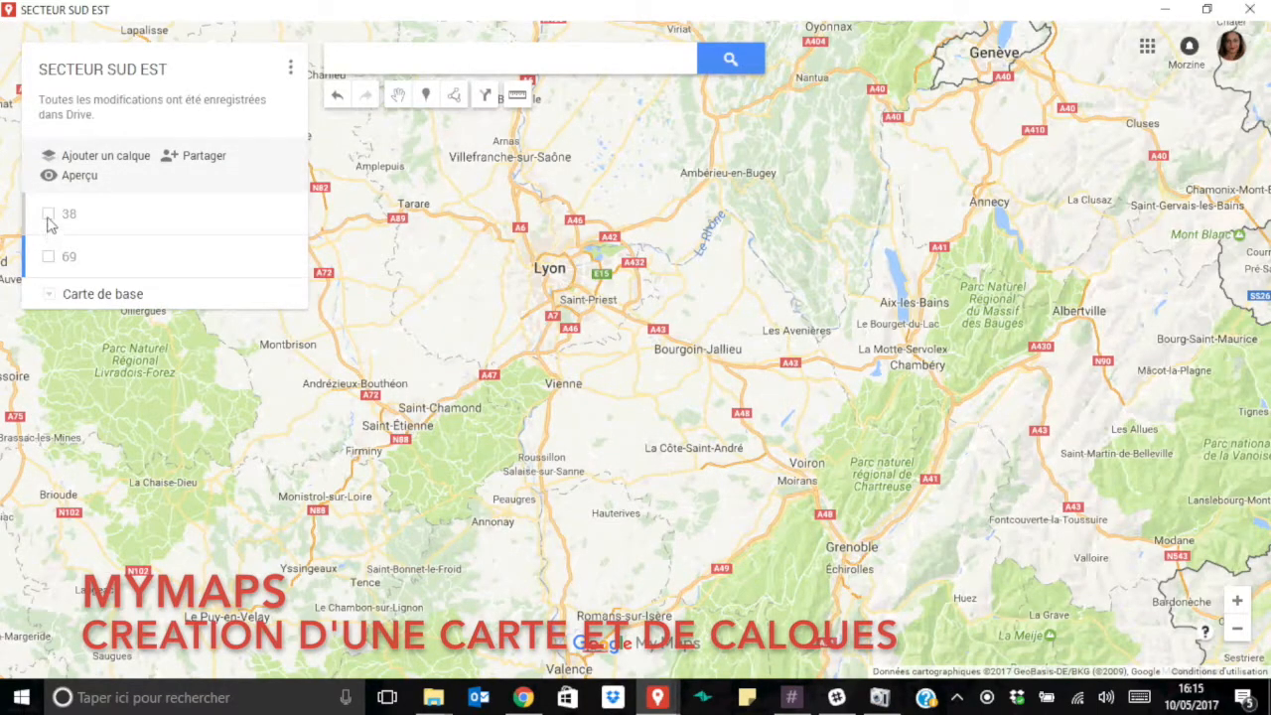
click(48, 215)
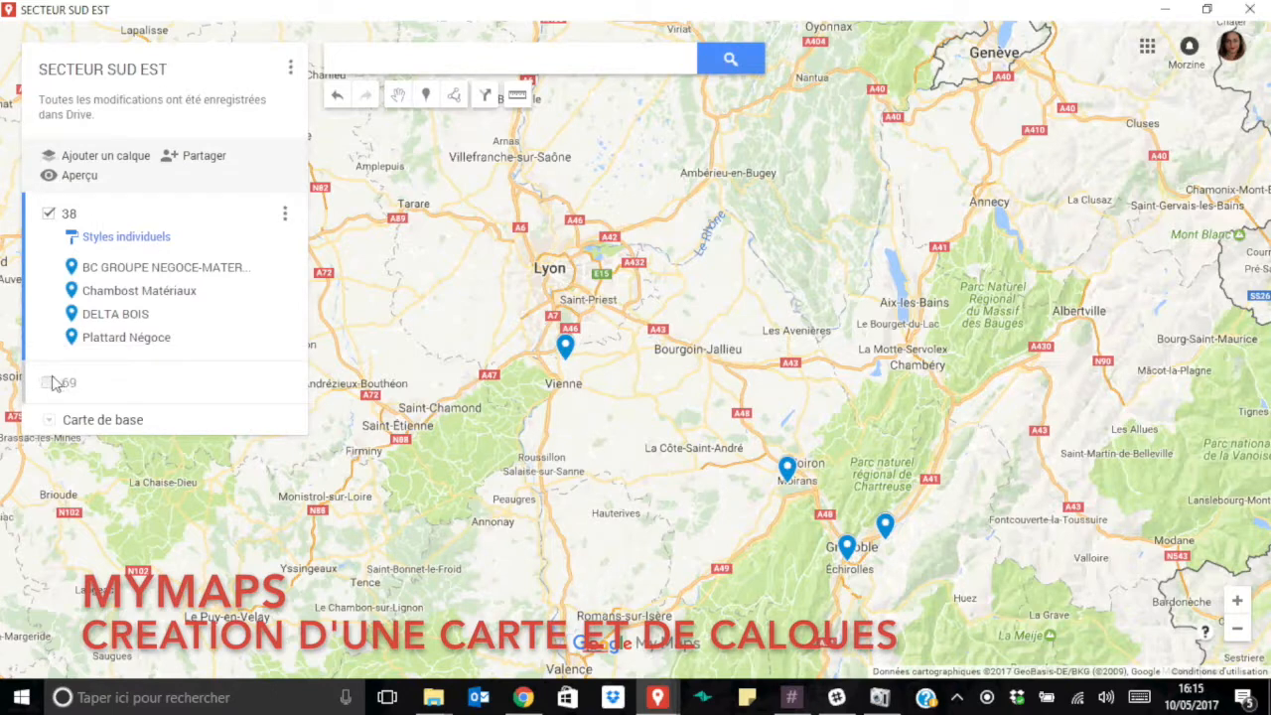
click(49, 383)
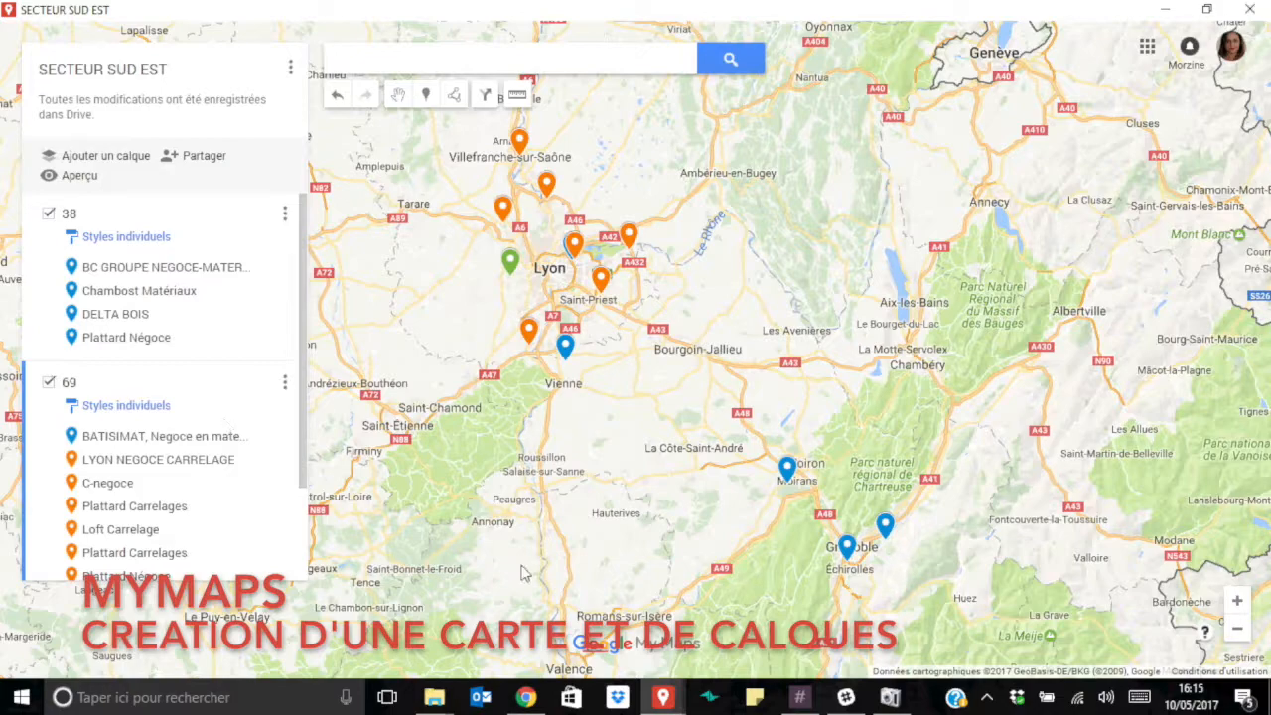
drag(618, 433, 709, 496)
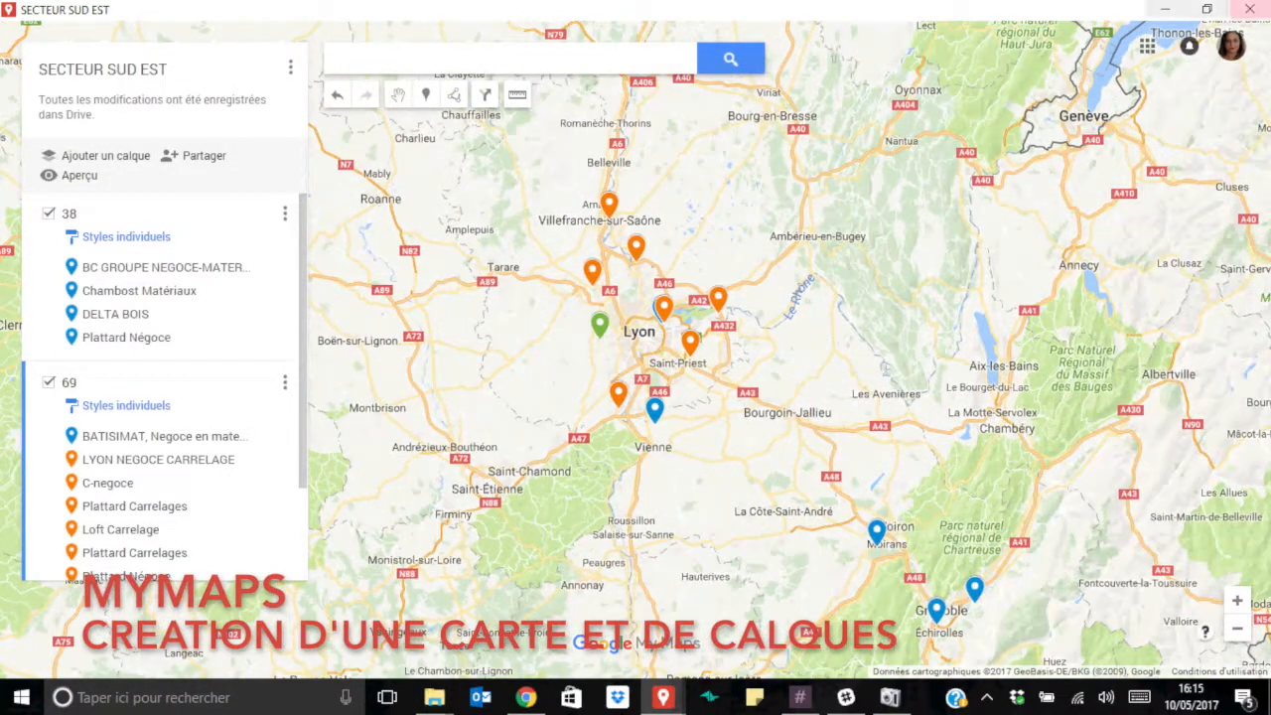